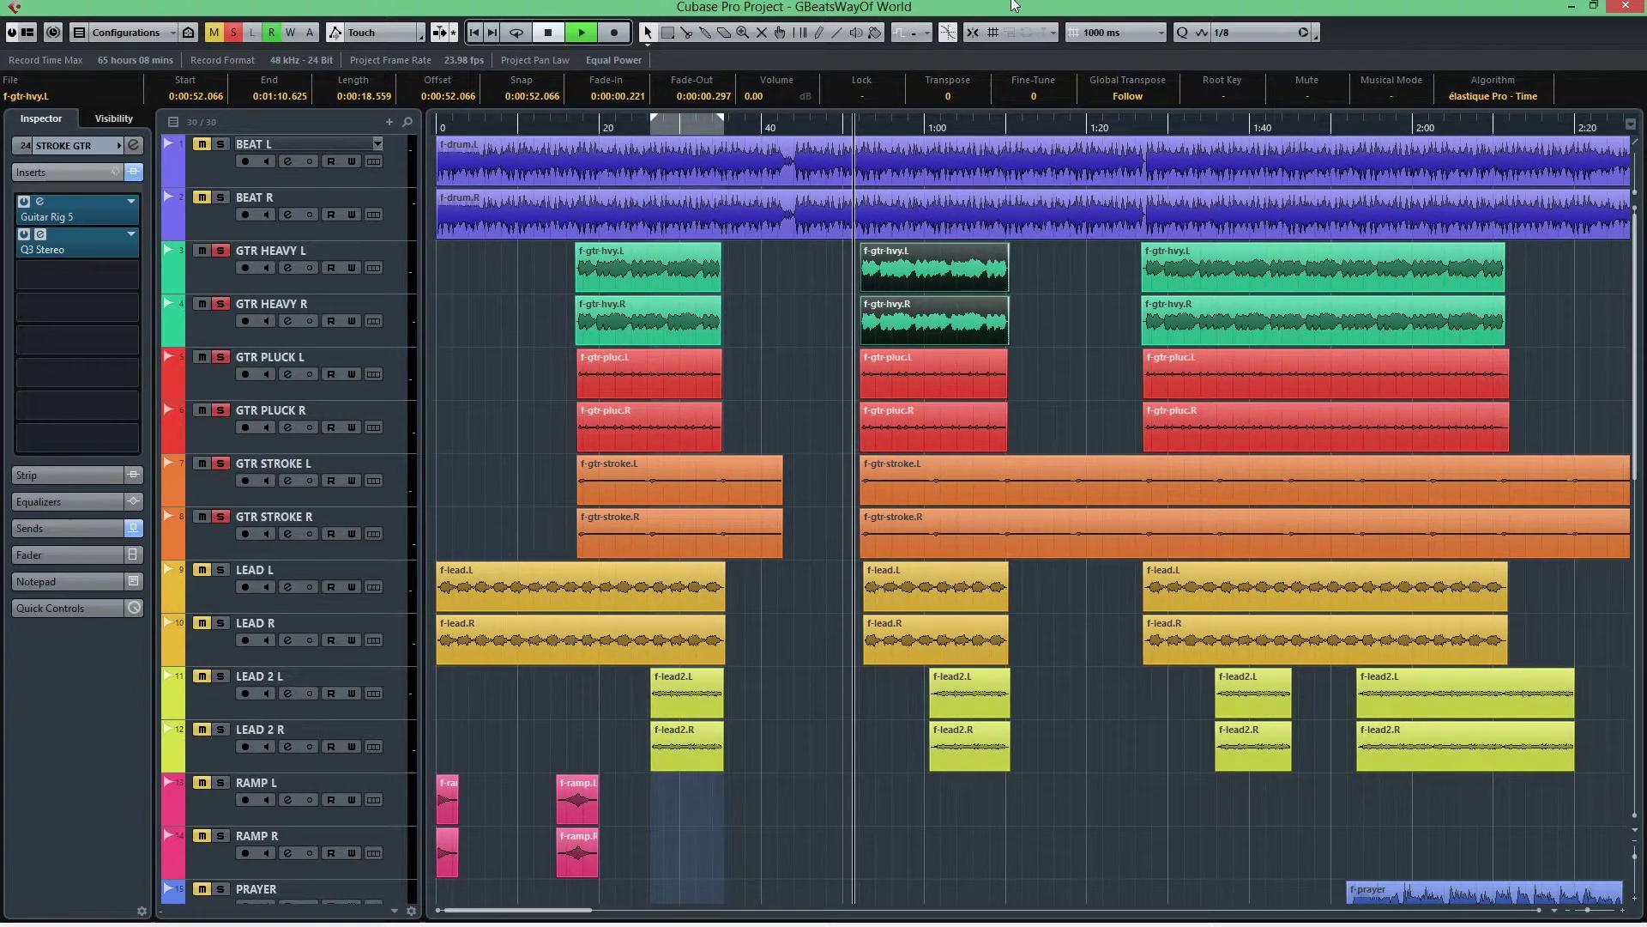
Step: Play the GBeatsWayOf World arrangement briefly and stop just past the one-minute mark
{"action": "key", "text": "space"}
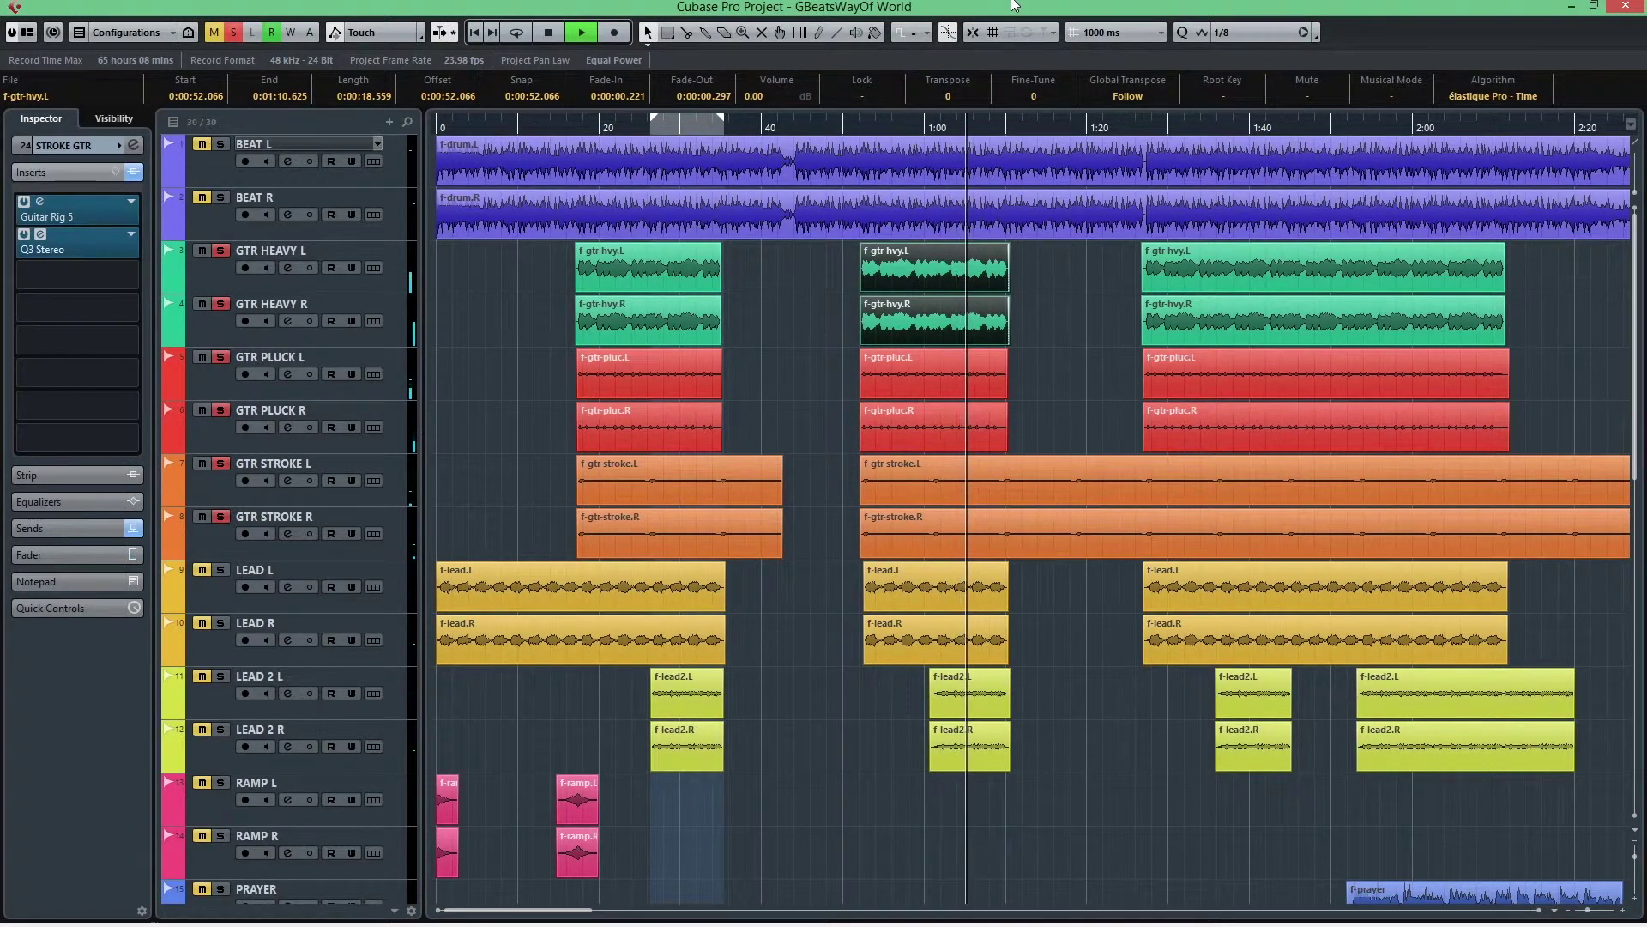
{"action": "key", "text": "space"}
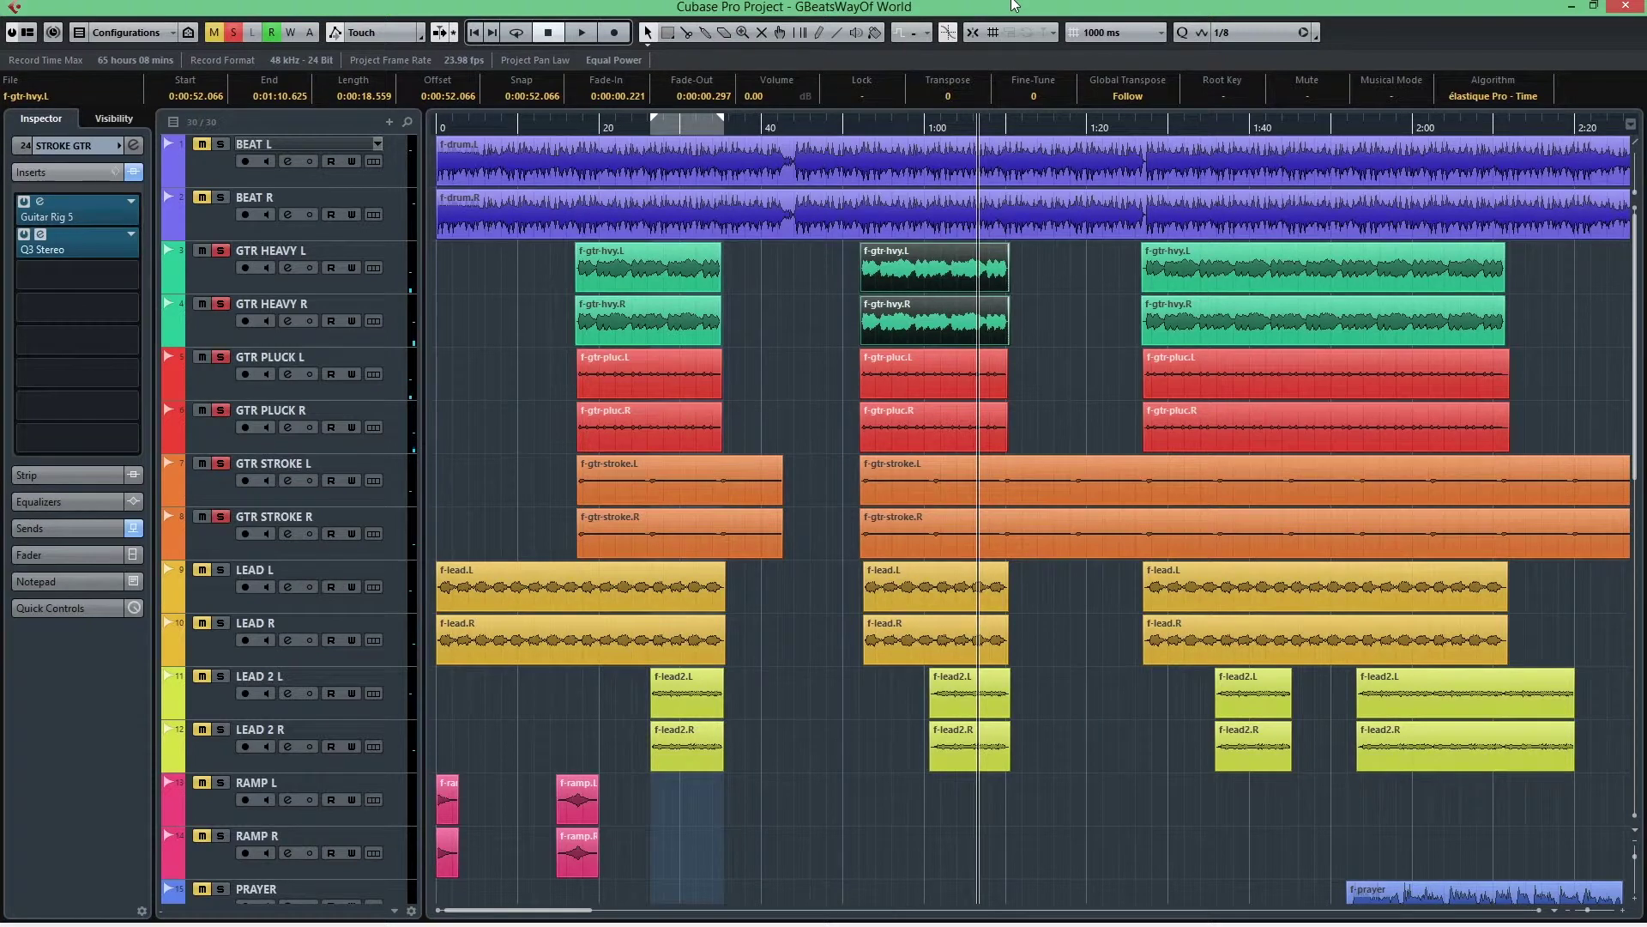
Step: Step the track selection from GTR HEAVY L down through GTR PLUCK R to GTR STROKE R
{"action": "left_click", "coordinate": [404, 267]}
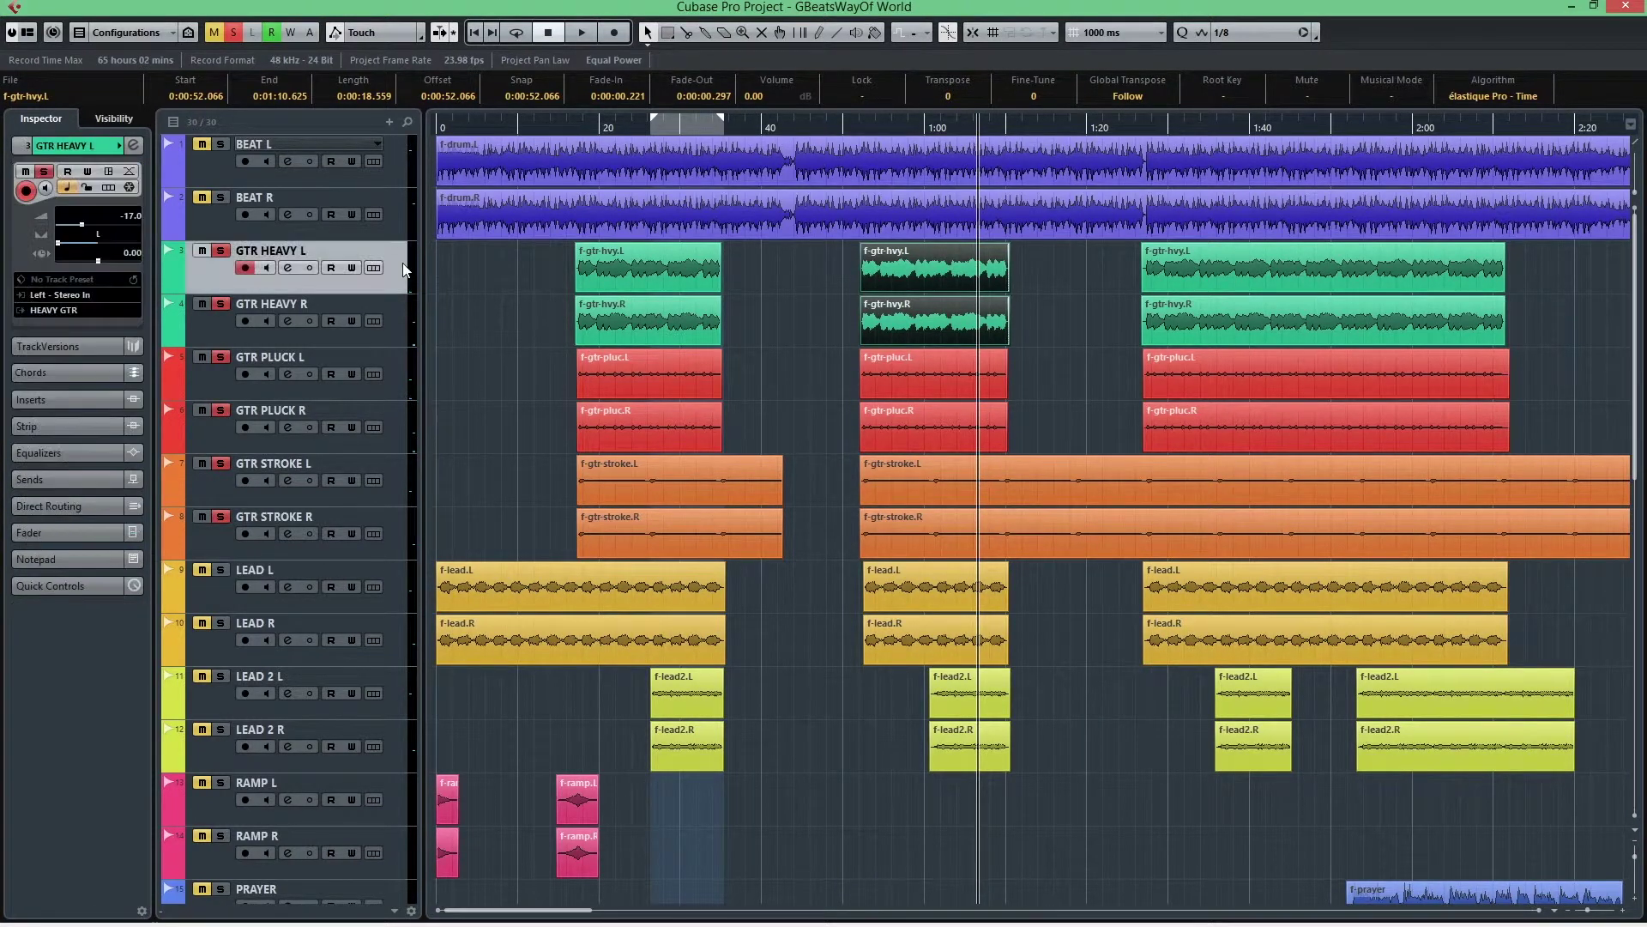
{"action": "left_click", "coordinate": [403, 318]}
{"action": "left_click", "coordinate": [396, 371]}
{"action": "left_click", "coordinate": [388, 415]}
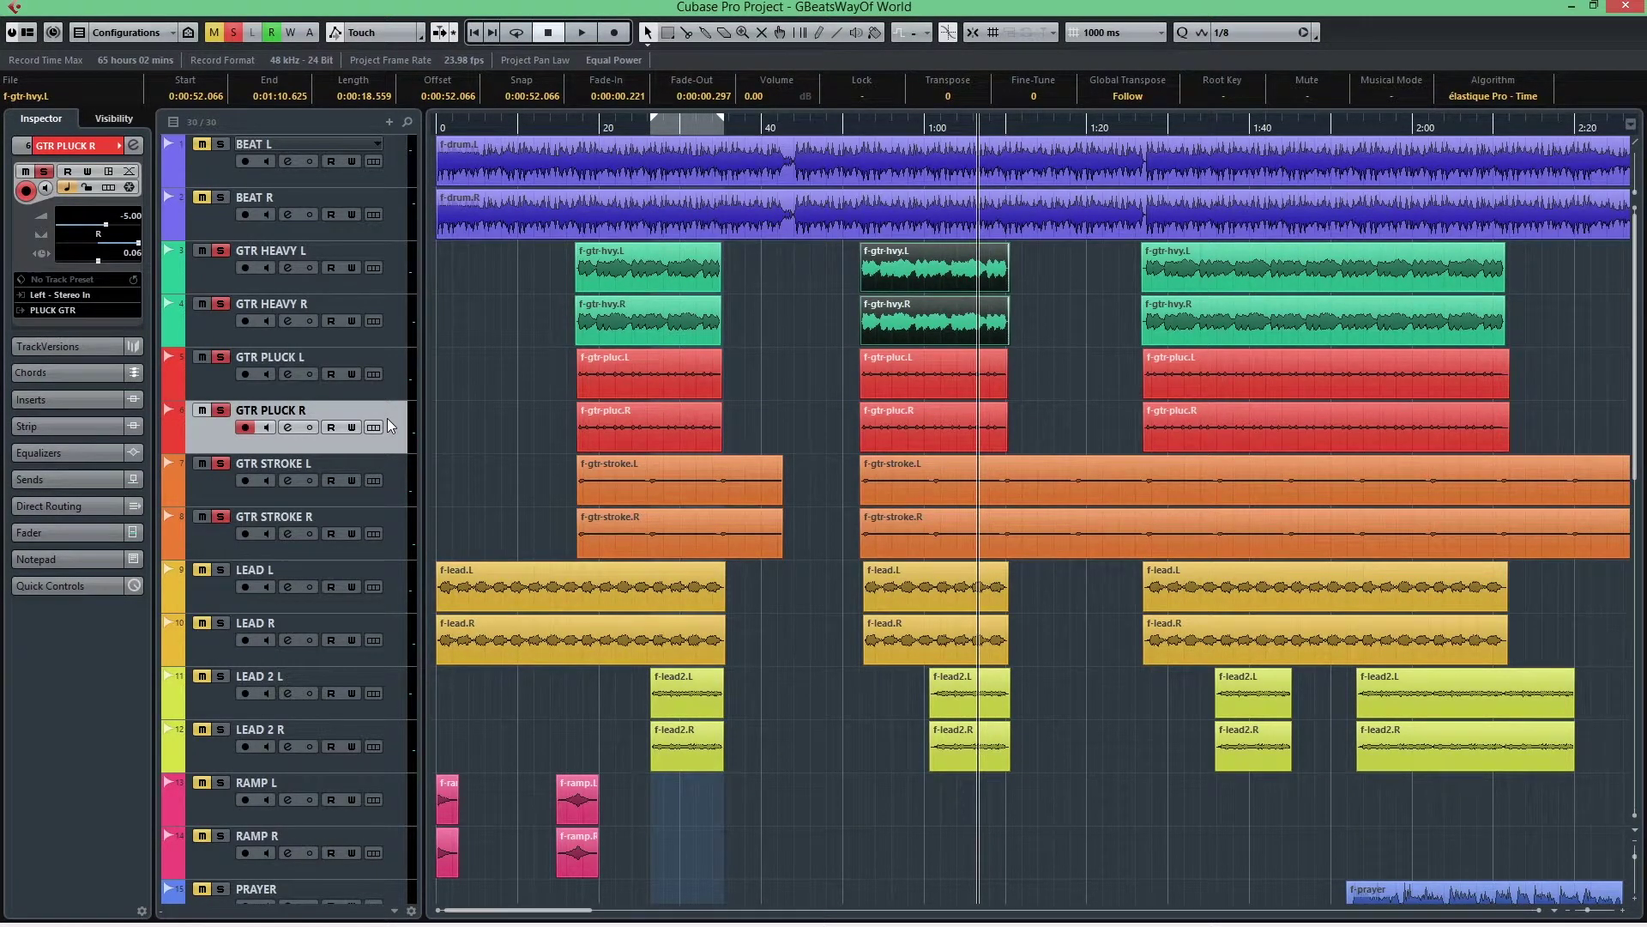
{"action": "left_click", "coordinate": [395, 498]}
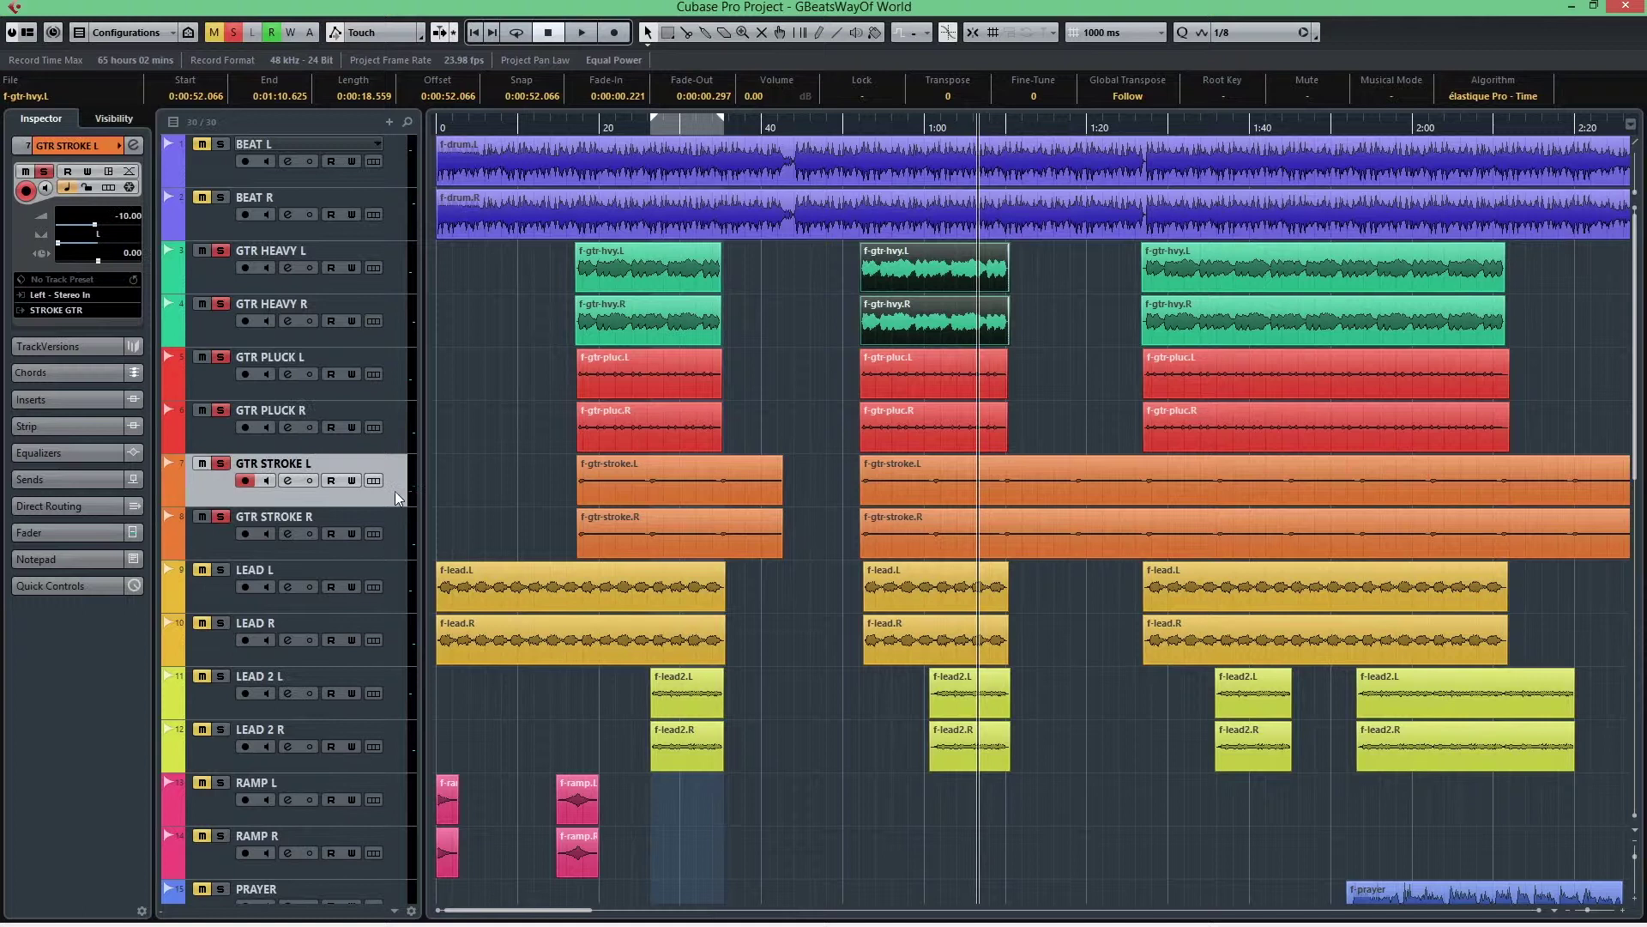
{"action": "left_click", "coordinate": [398, 537]}
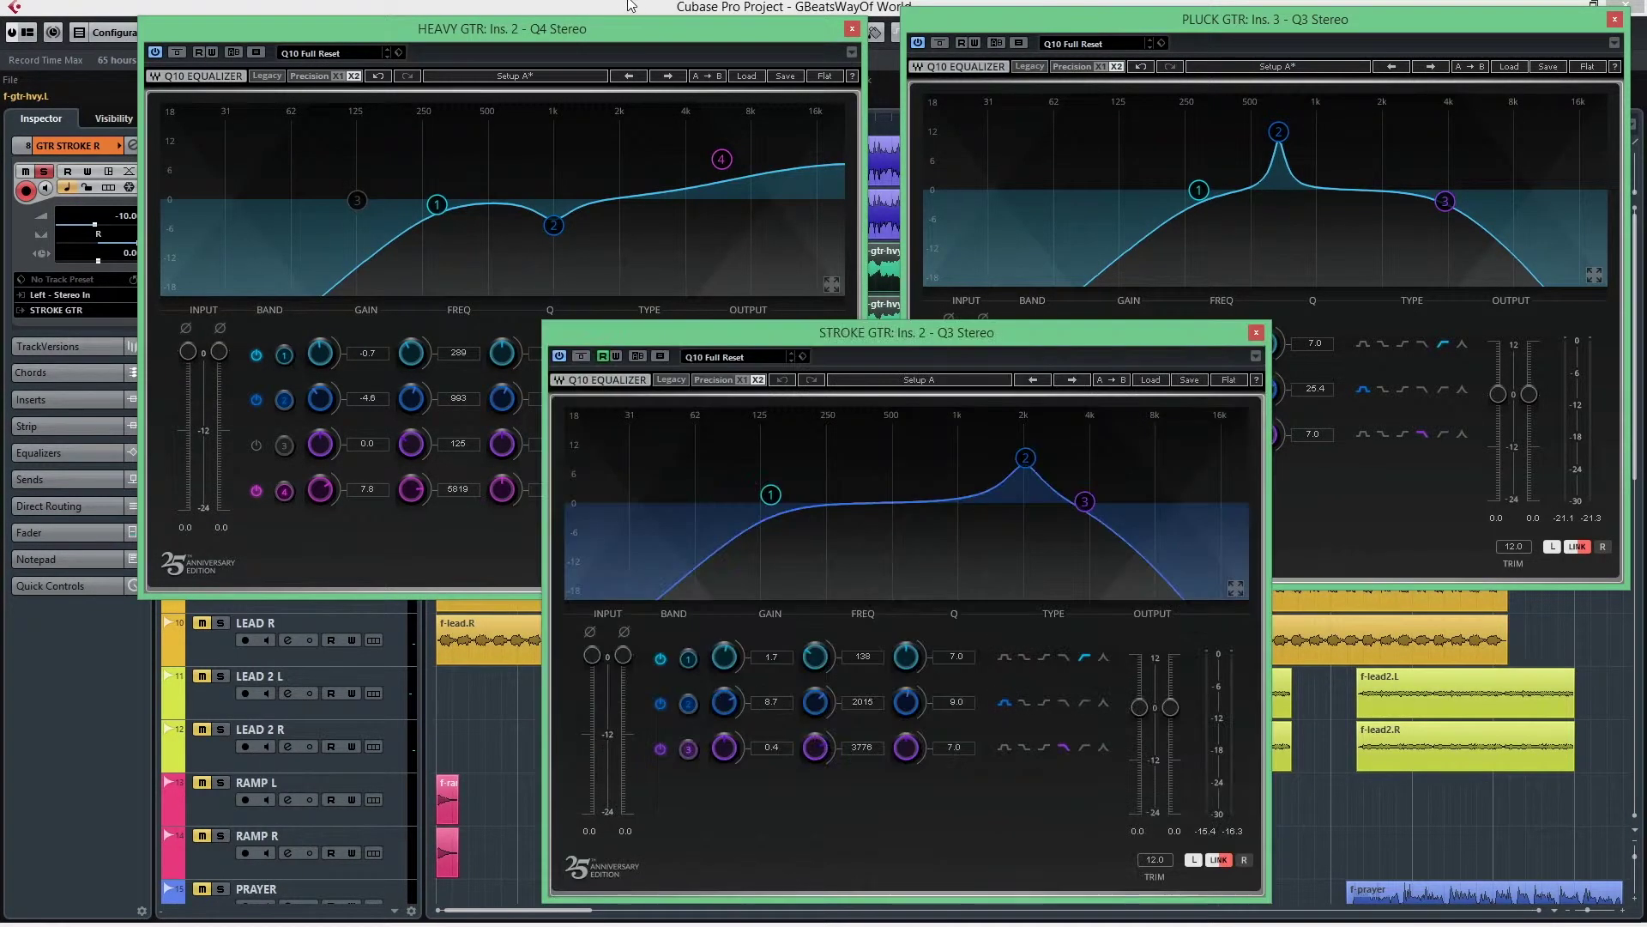
Step: Arrange the HEAVY, PLUCK and STROKE GTR Q10 windows so all three curves are visible
{"action": "left_click", "coordinate": [624, 28]}
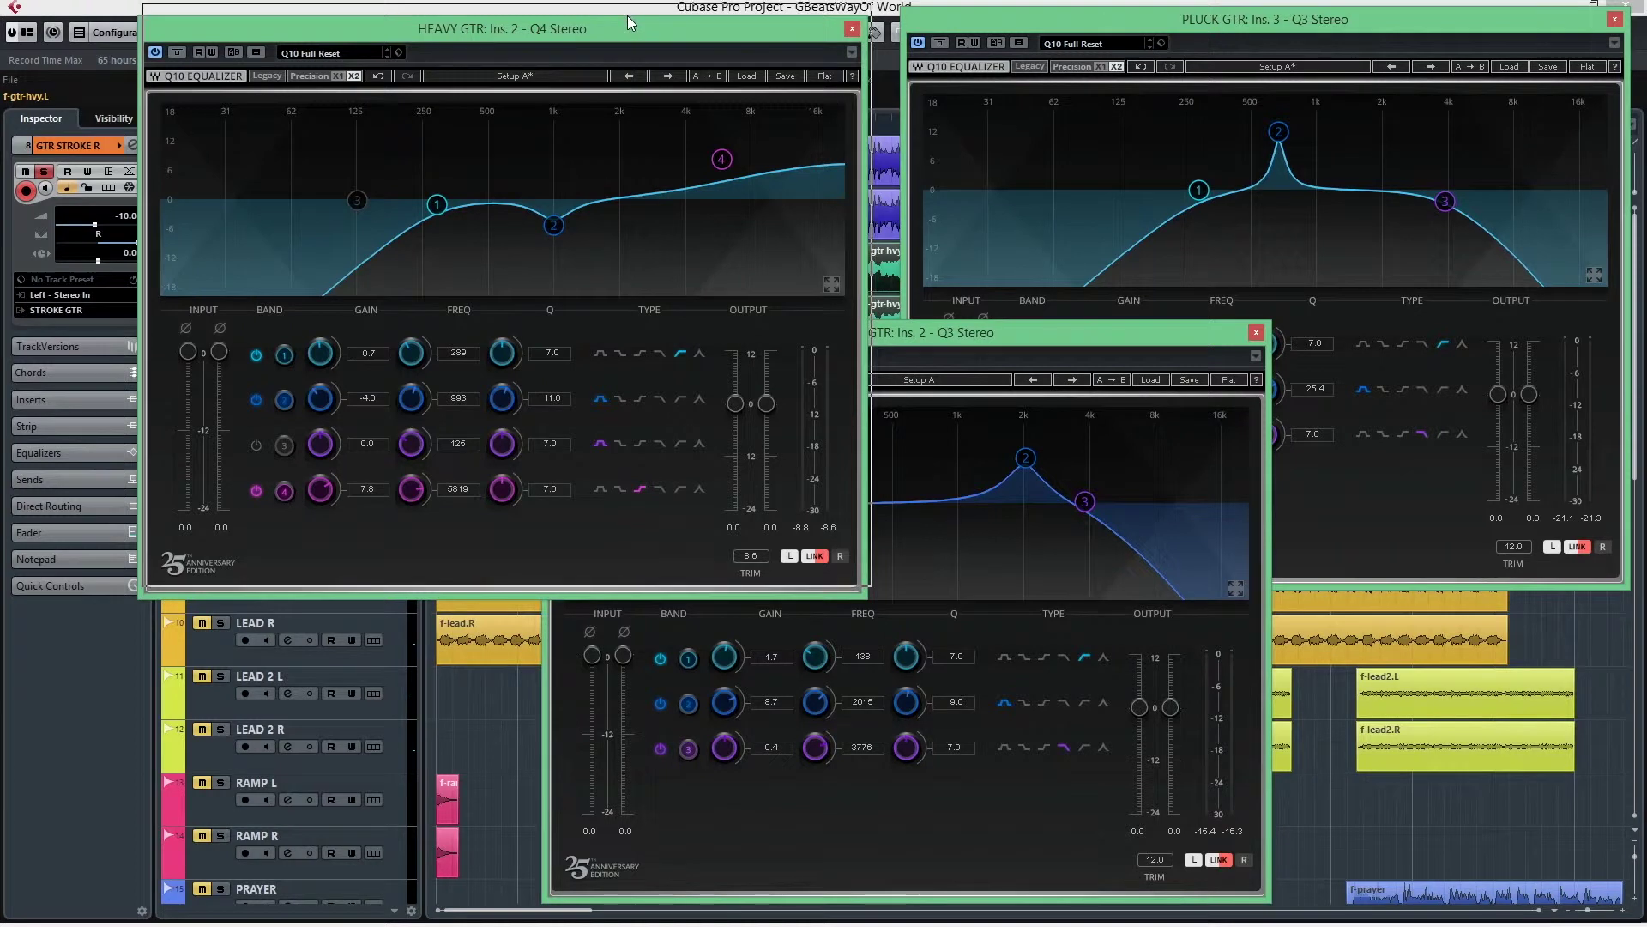
{"action": "left_click_drag", "start_coordinate": [626, 15], "coordinate": [631, 3]}
{"action": "left_click", "coordinate": [939, 332]}
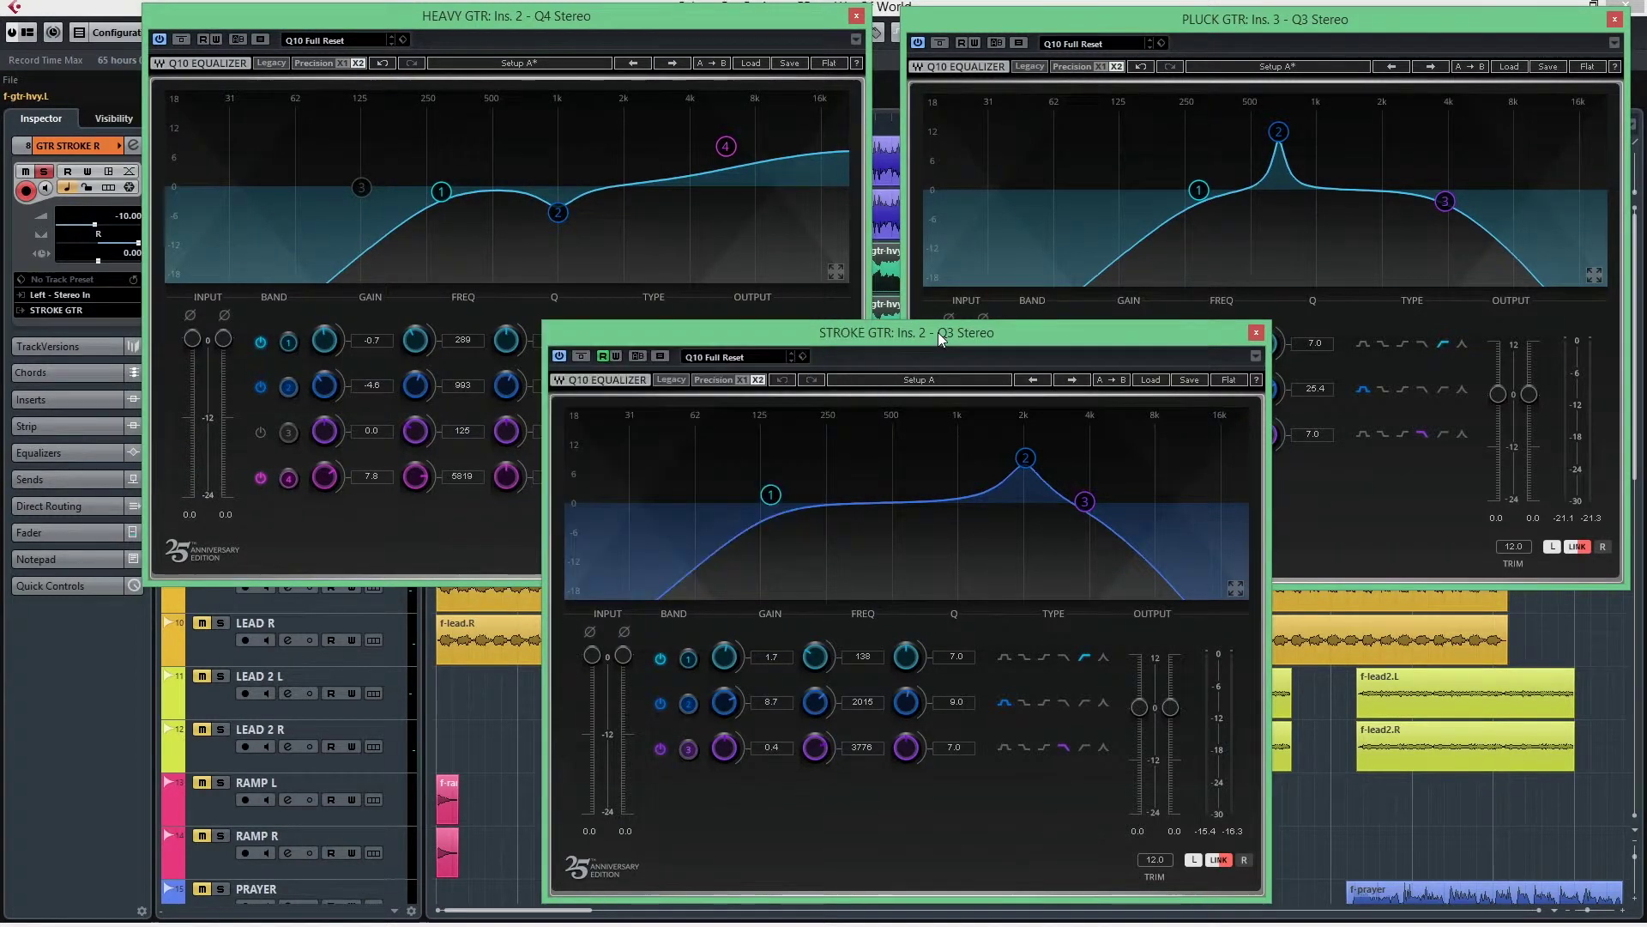
{"action": "left_click", "coordinate": [986, 23]}
{"action": "left_click_drag", "start_coordinate": [986, 23], "coordinate": [982, 19]}
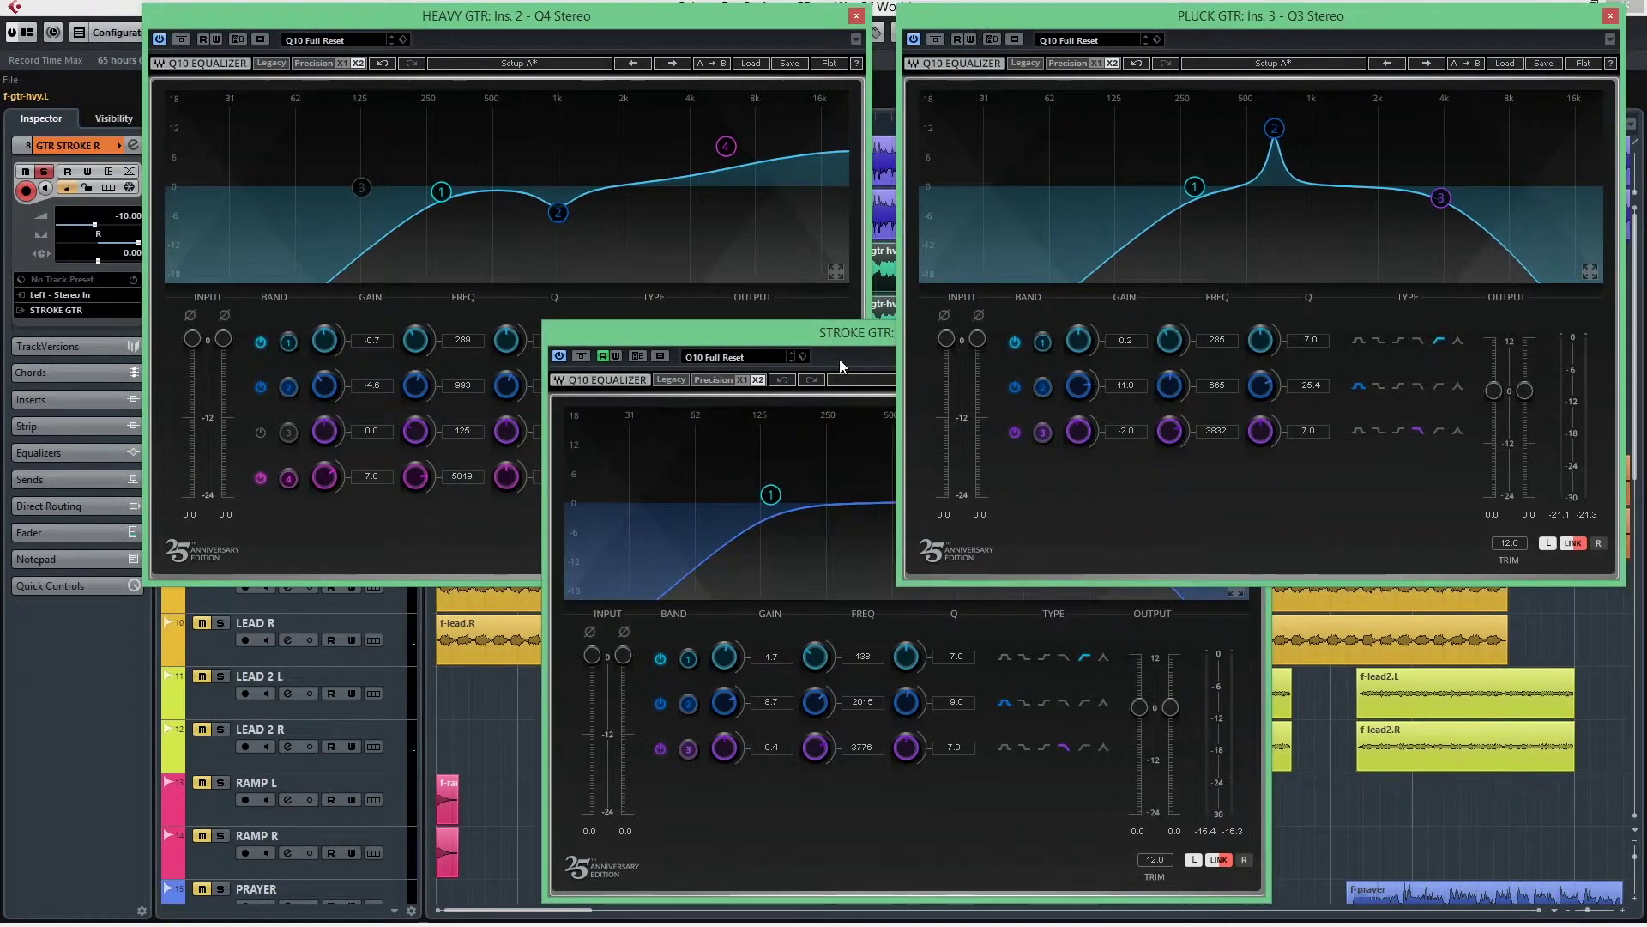
{"action": "left_click", "coordinate": [820, 324]}
{"action": "left_click_drag", "start_coordinate": [830, 337], "coordinate": [786, 326]}
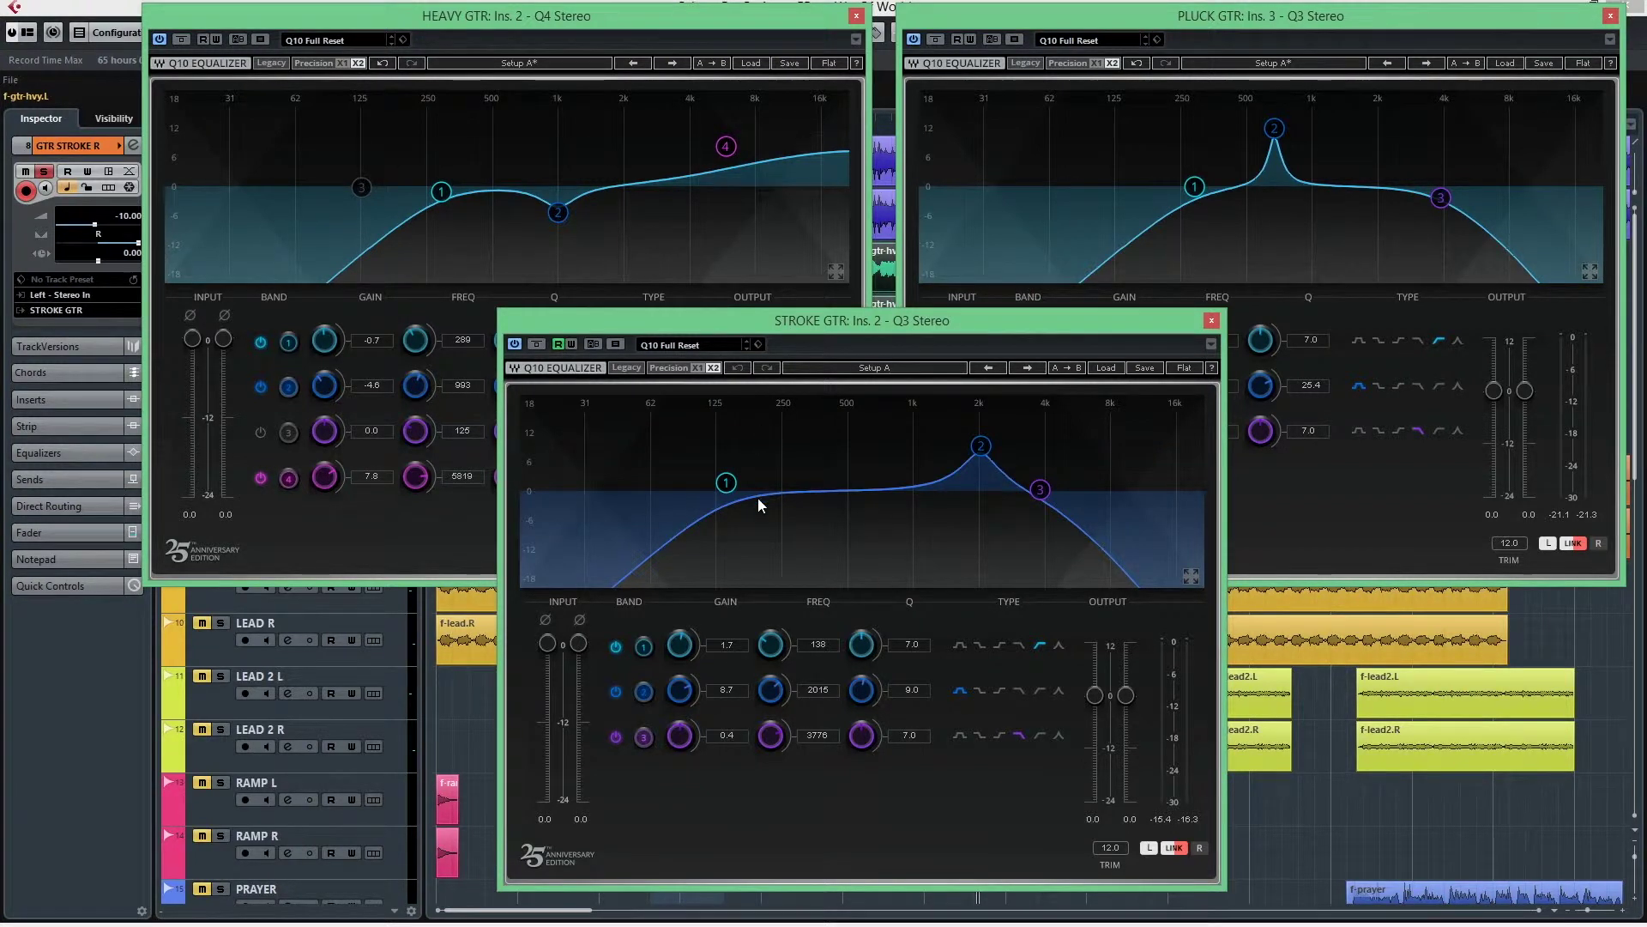
Step: Inspect bands across the curves: STROKE and PLUCK band 3, HEAVY bands 4 and 2, PLUCK band 2
{"action": "left_click", "coordinate": [1040, 489]}
{"action": "left_click", "coordinate": [1194, 186]}
{"action": "left_click", "coordinate": [1440, 199]}
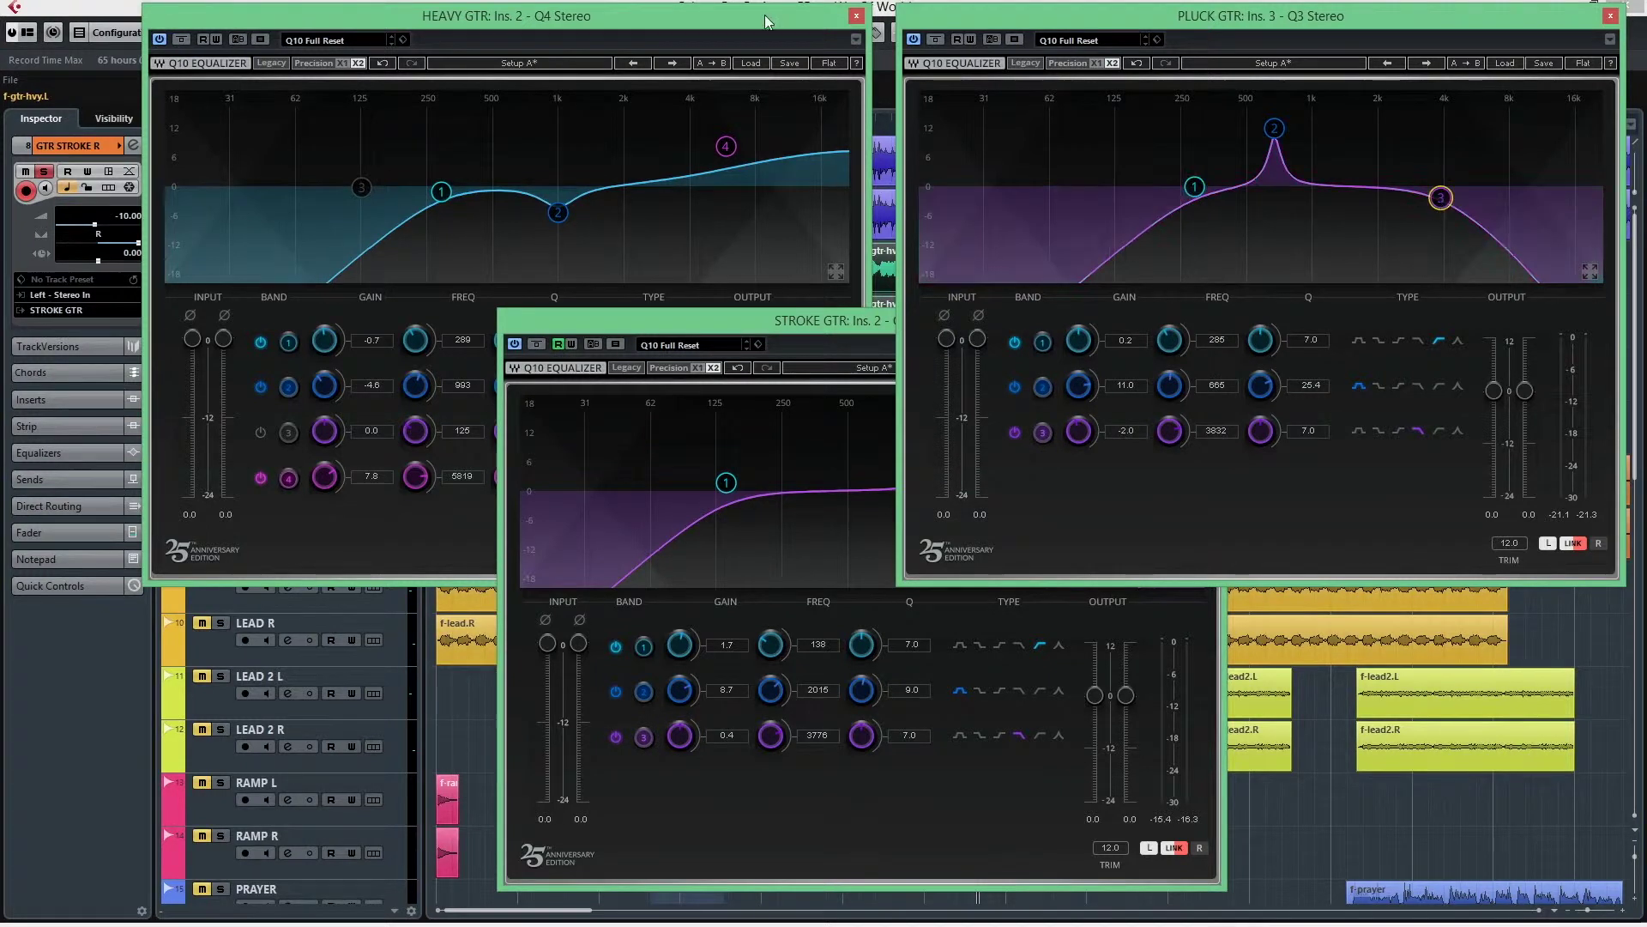
{"action": "left_click", "coordinate": [723, 18]}
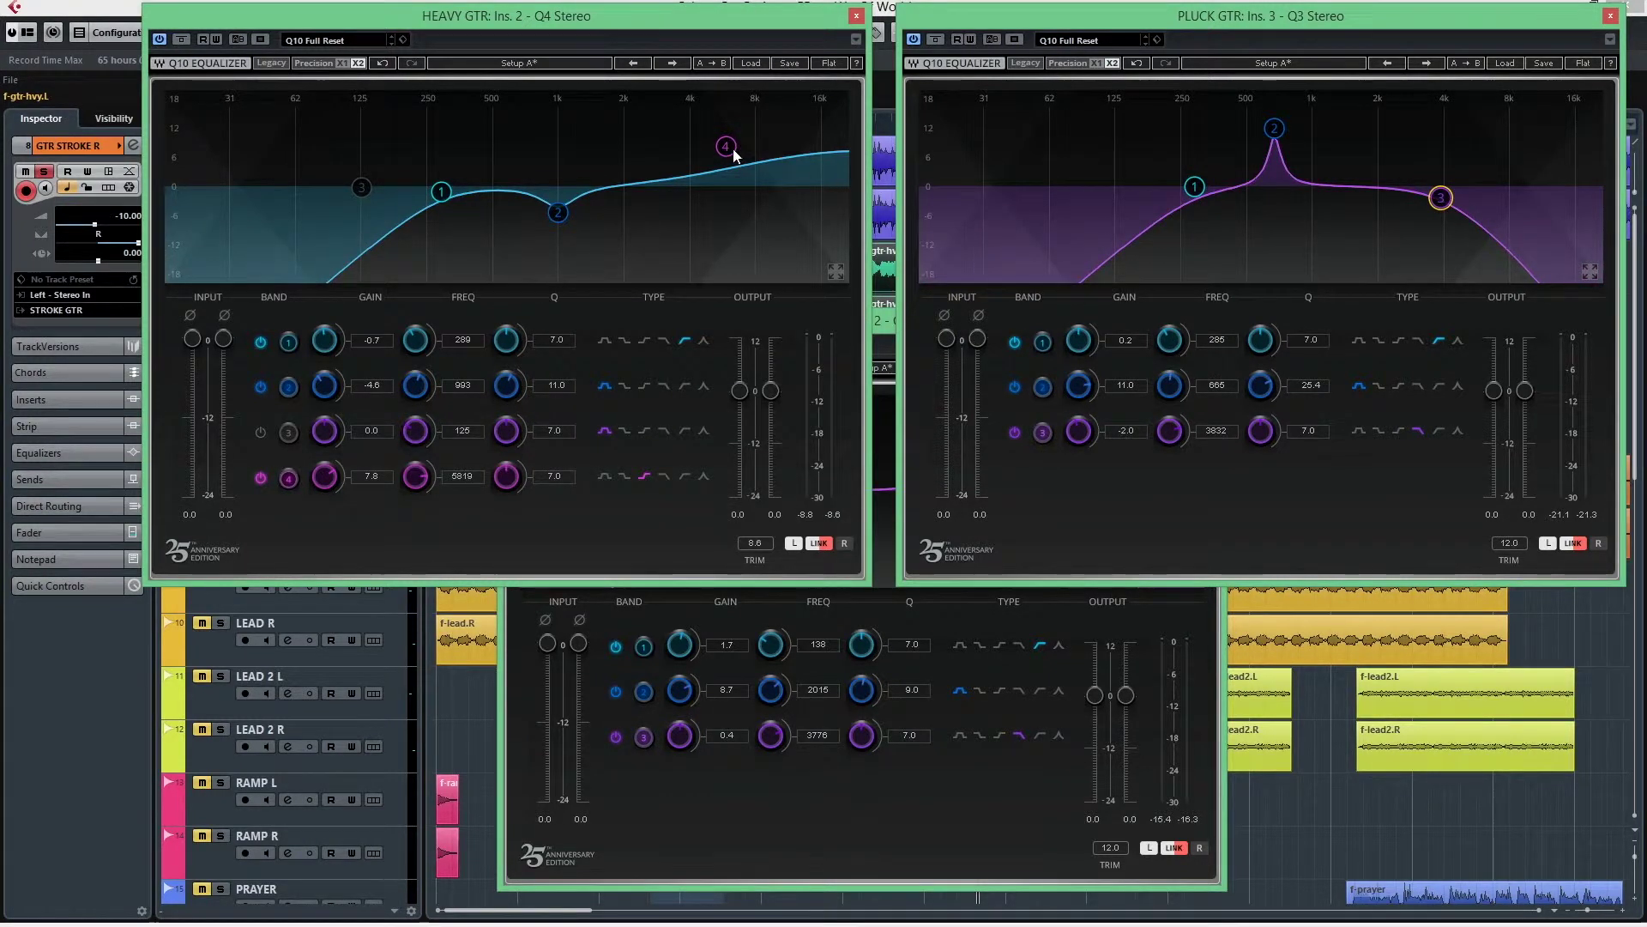
{"action": "left_click", "coordinate": [727, 145]}
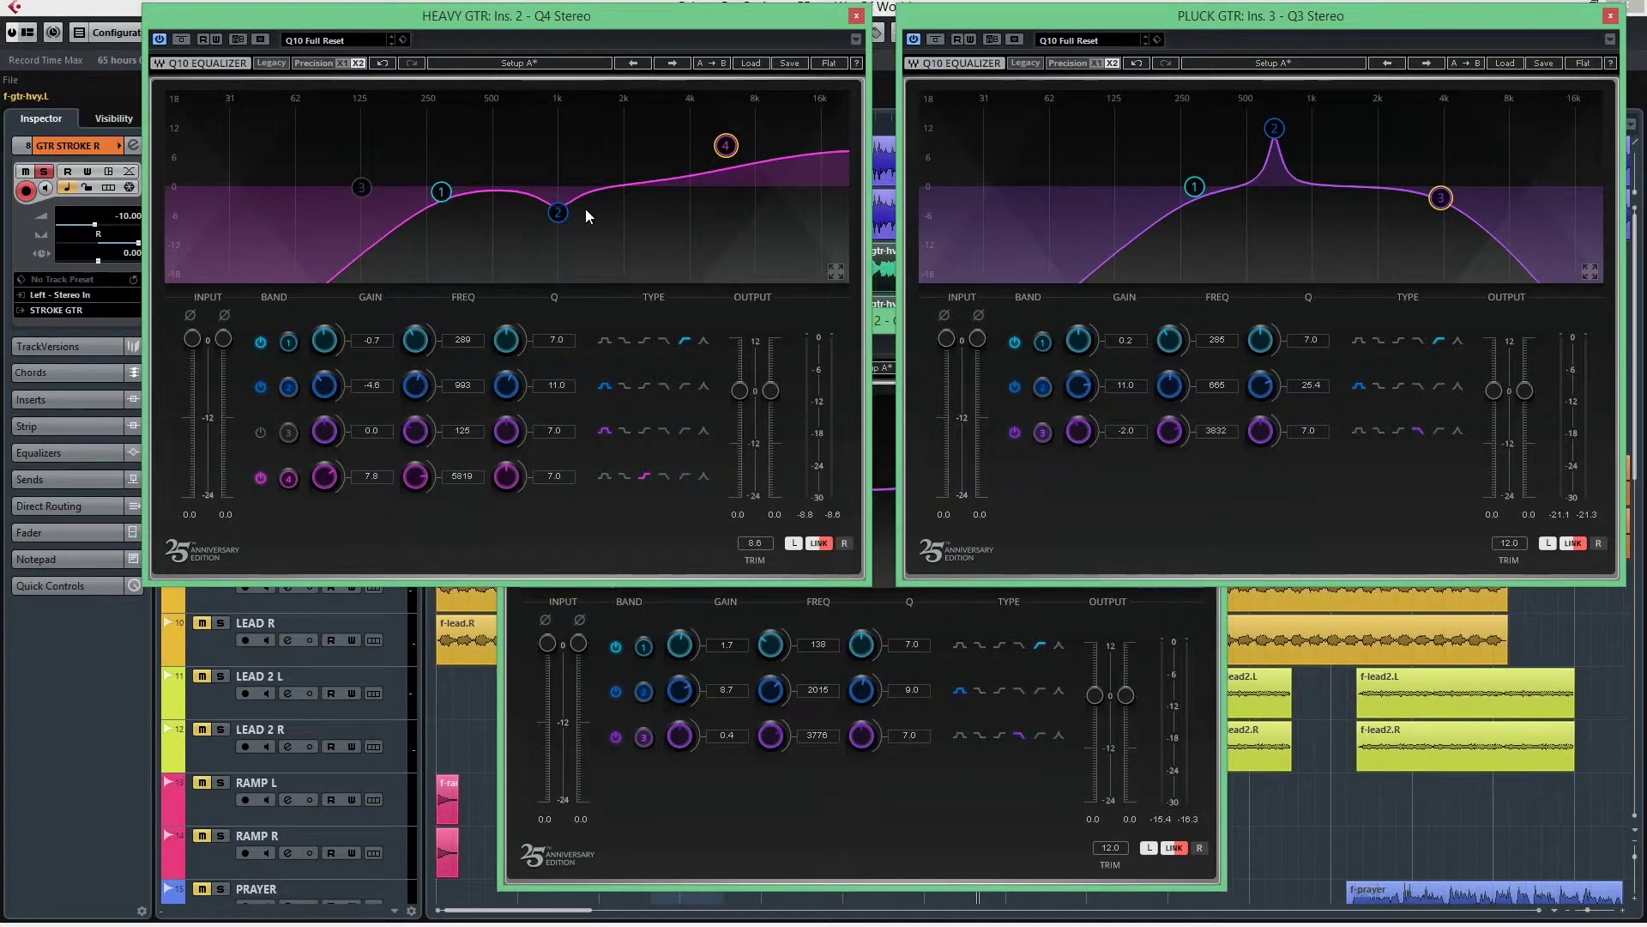
{"action": "left_click", "coordinate": [557, 213]}
{"action": "left_click", "coordinate": [769, 826]}
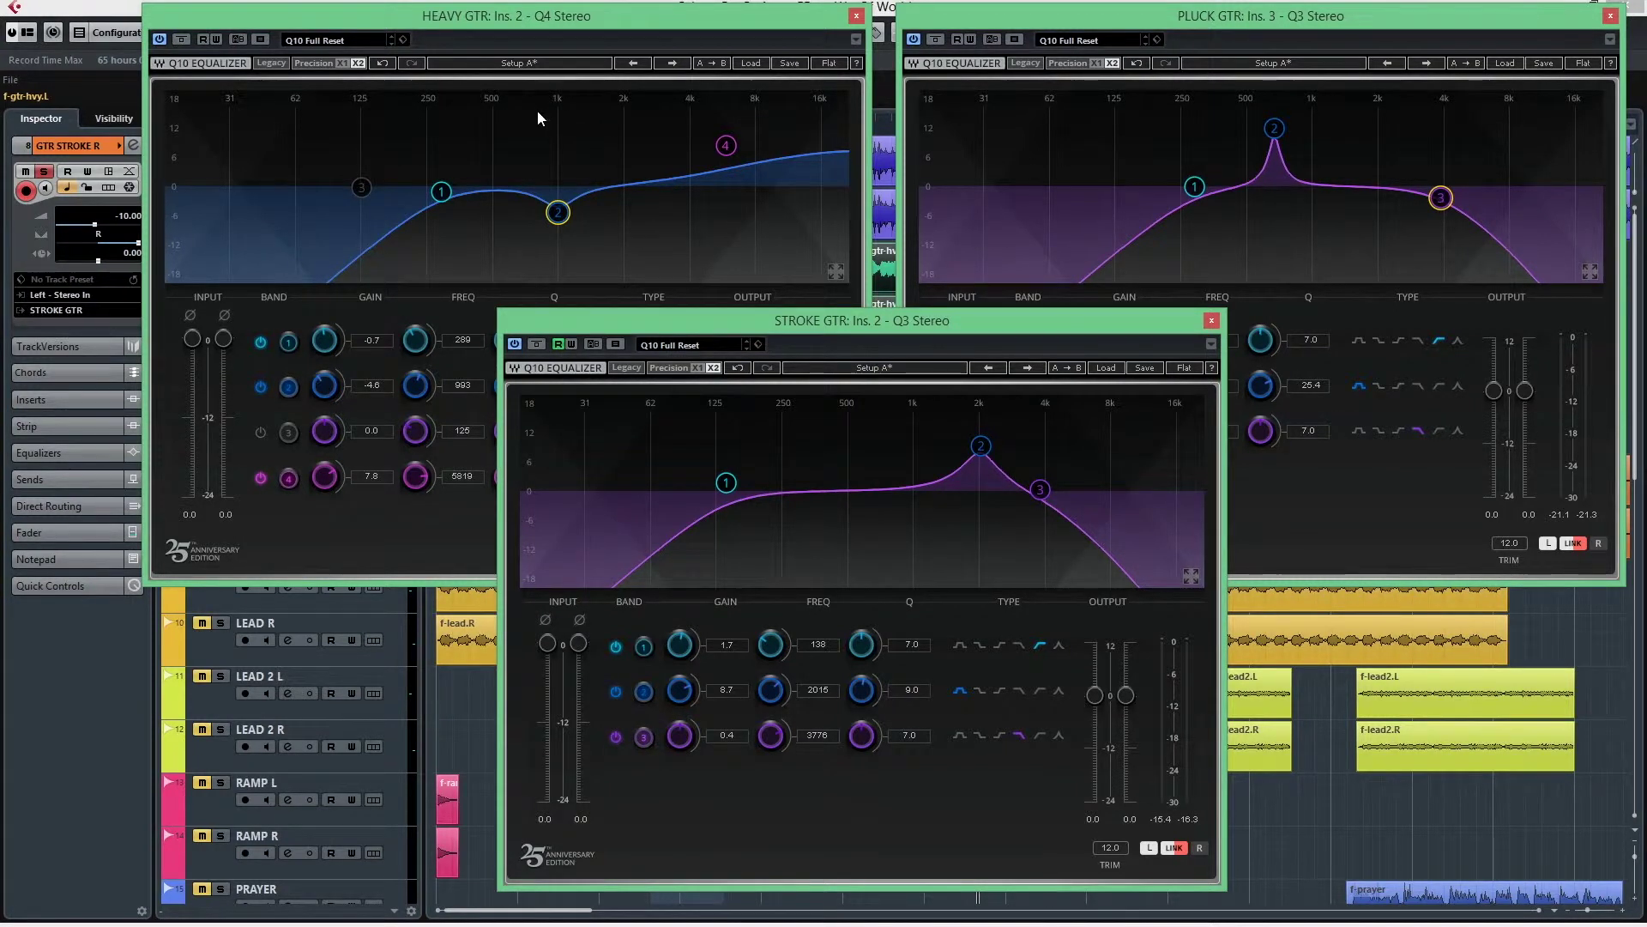
{"action": "left_click", "coordinate": [1276, 137]}
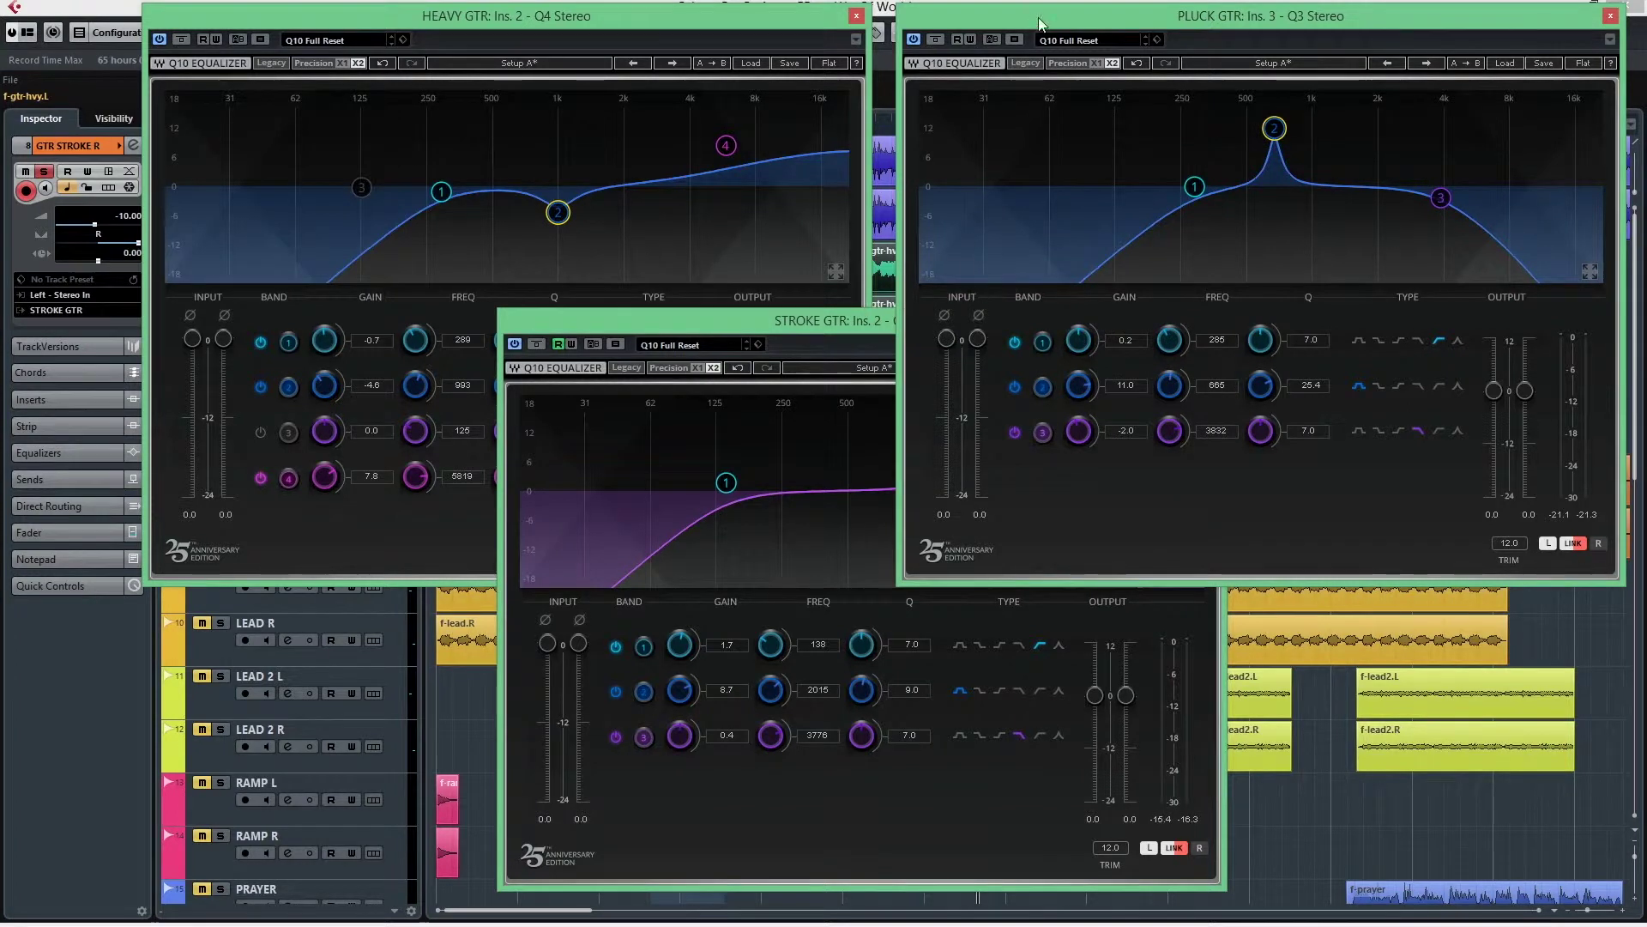
{"action": "left_click", "coordinate": [761, 317]}
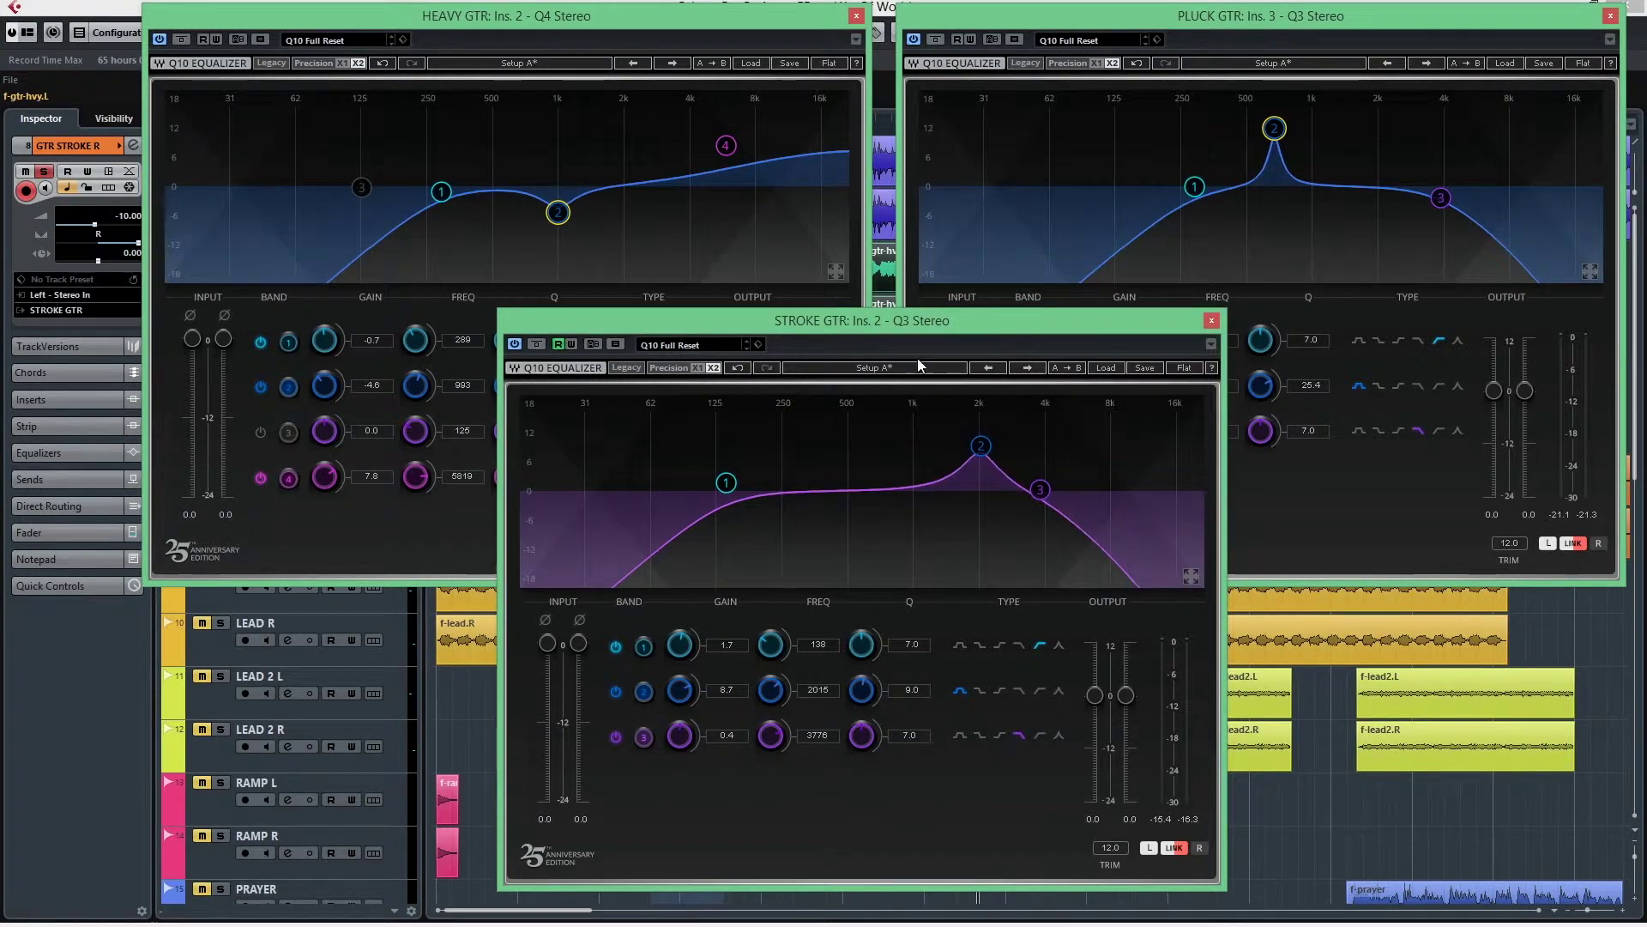
{"action": "left_click_drag", "start_coordinate": [874, 326], "coordinate": [844, 350]}
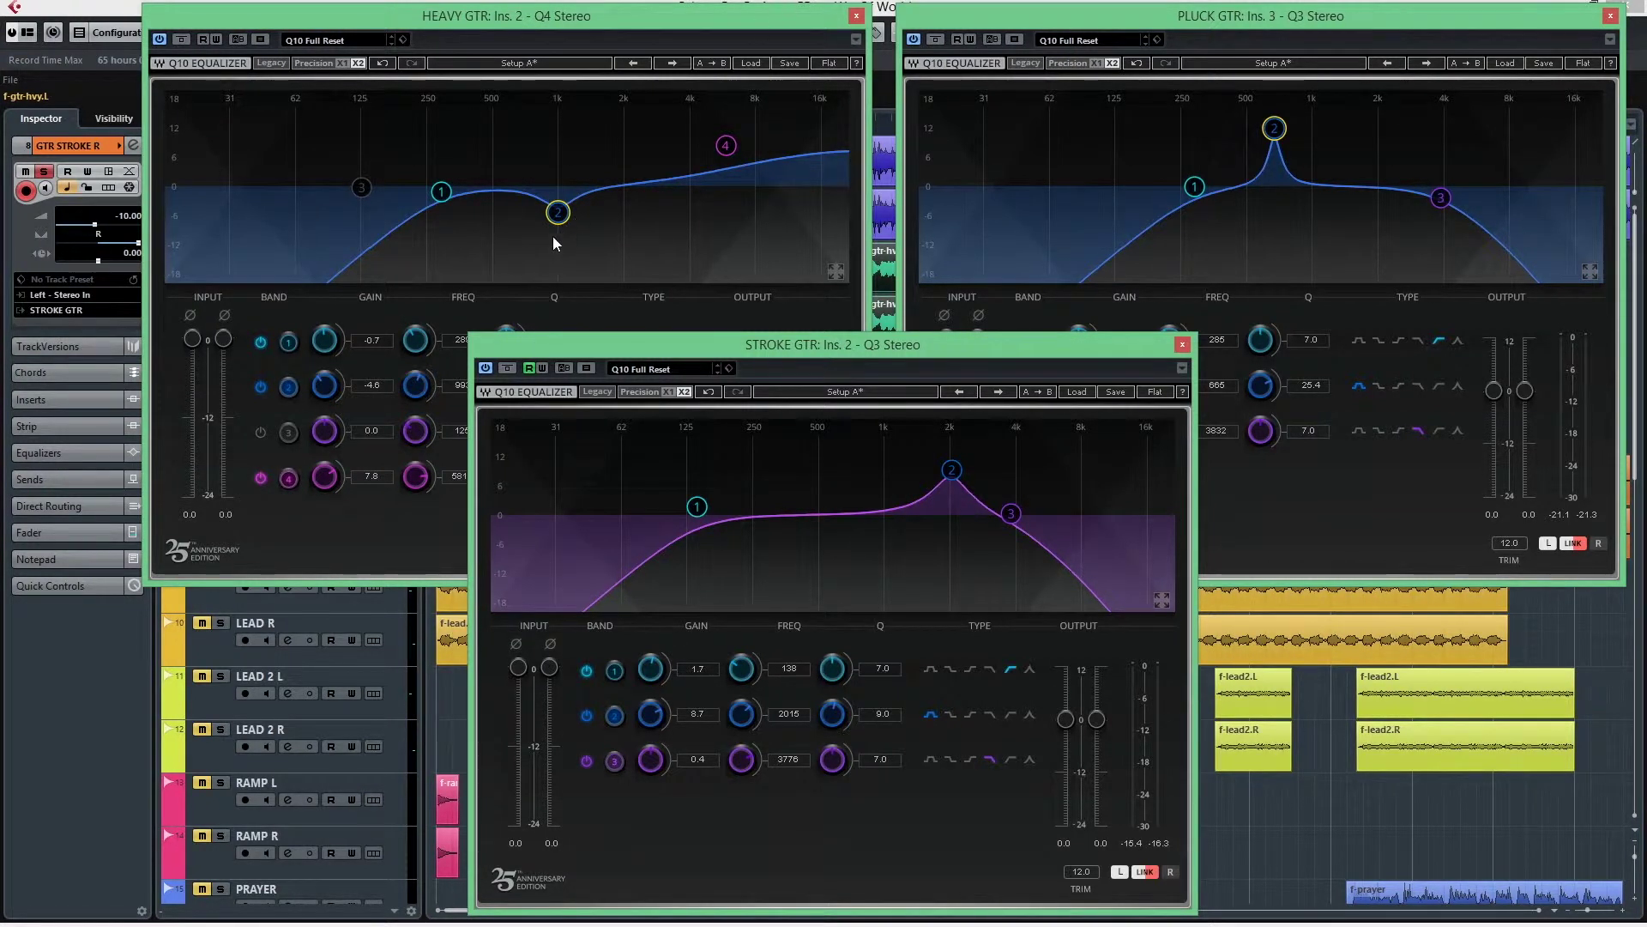
Step: Check PLUCK GTR band 1, cycle through the three EQ windows, then close the STROKE GTR Q10
{"action": "left_click", "coordinate": [1198, 189]}
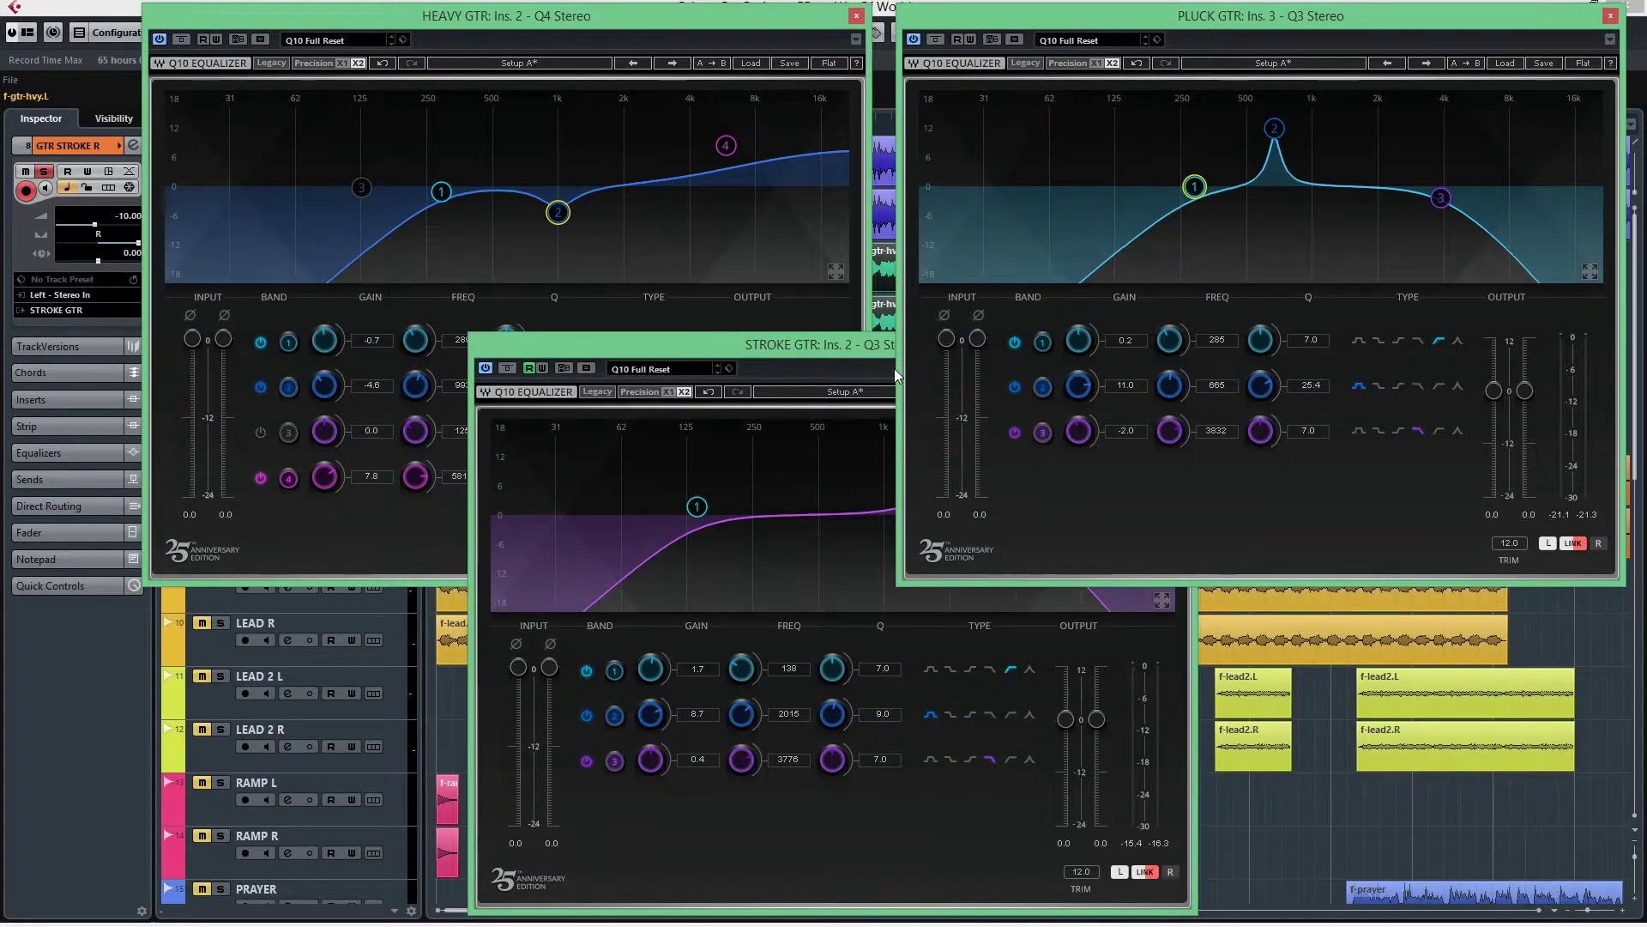
{"action": "left_click", "coordinate": [846, 341]}
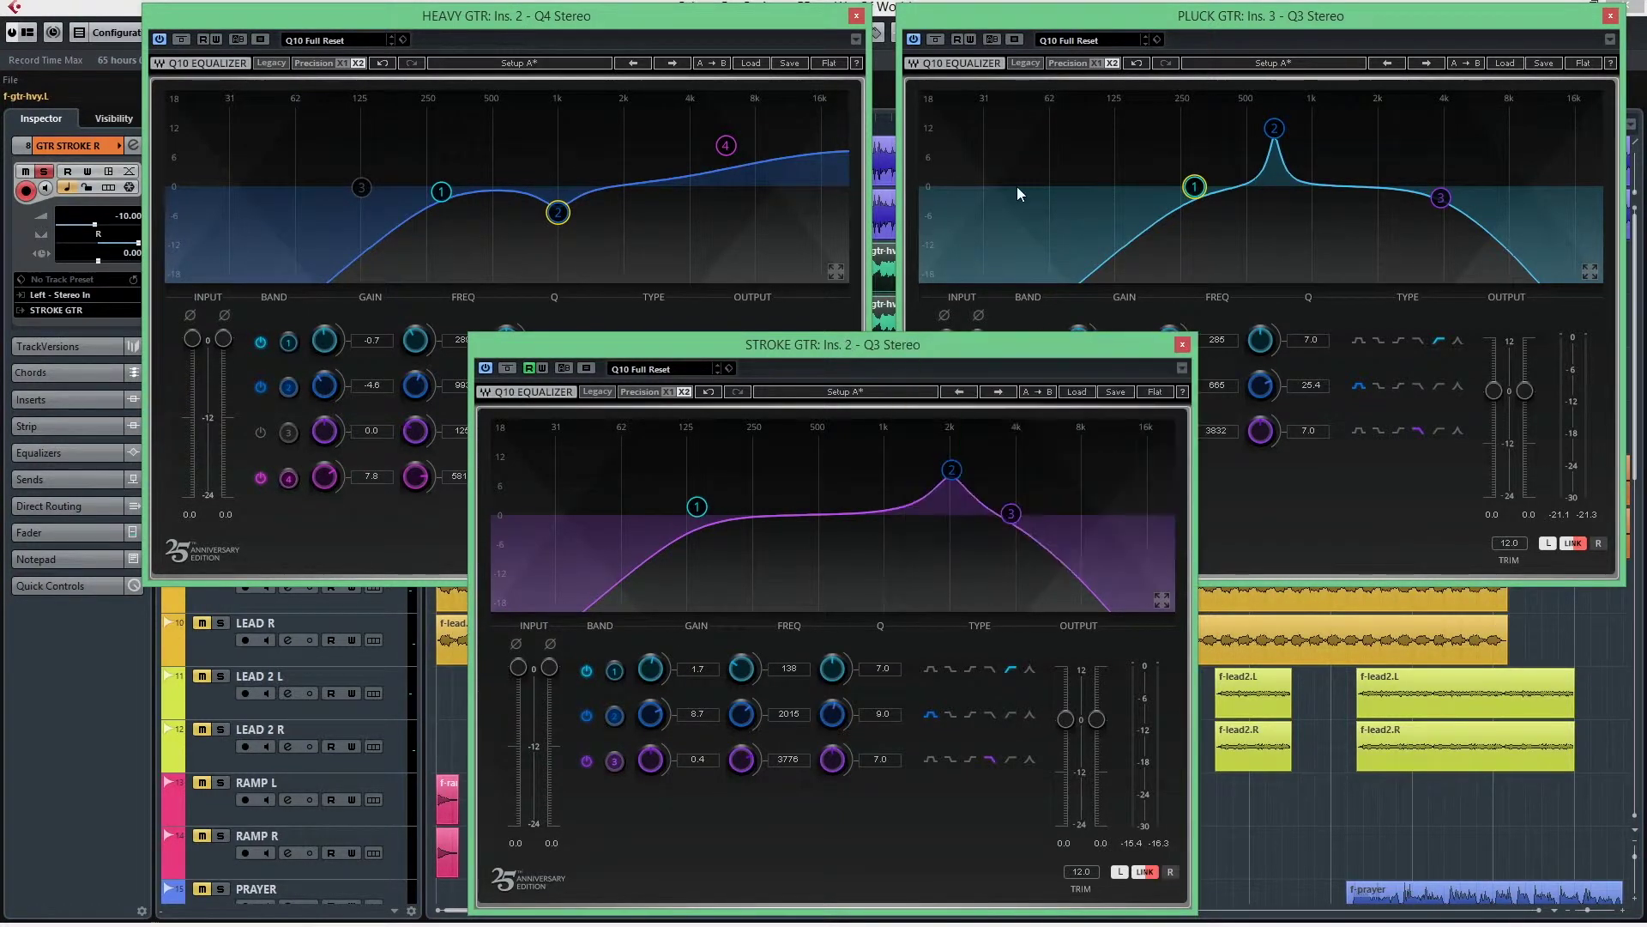
{"action": "left_click", "coordinate": [1143, 20]}
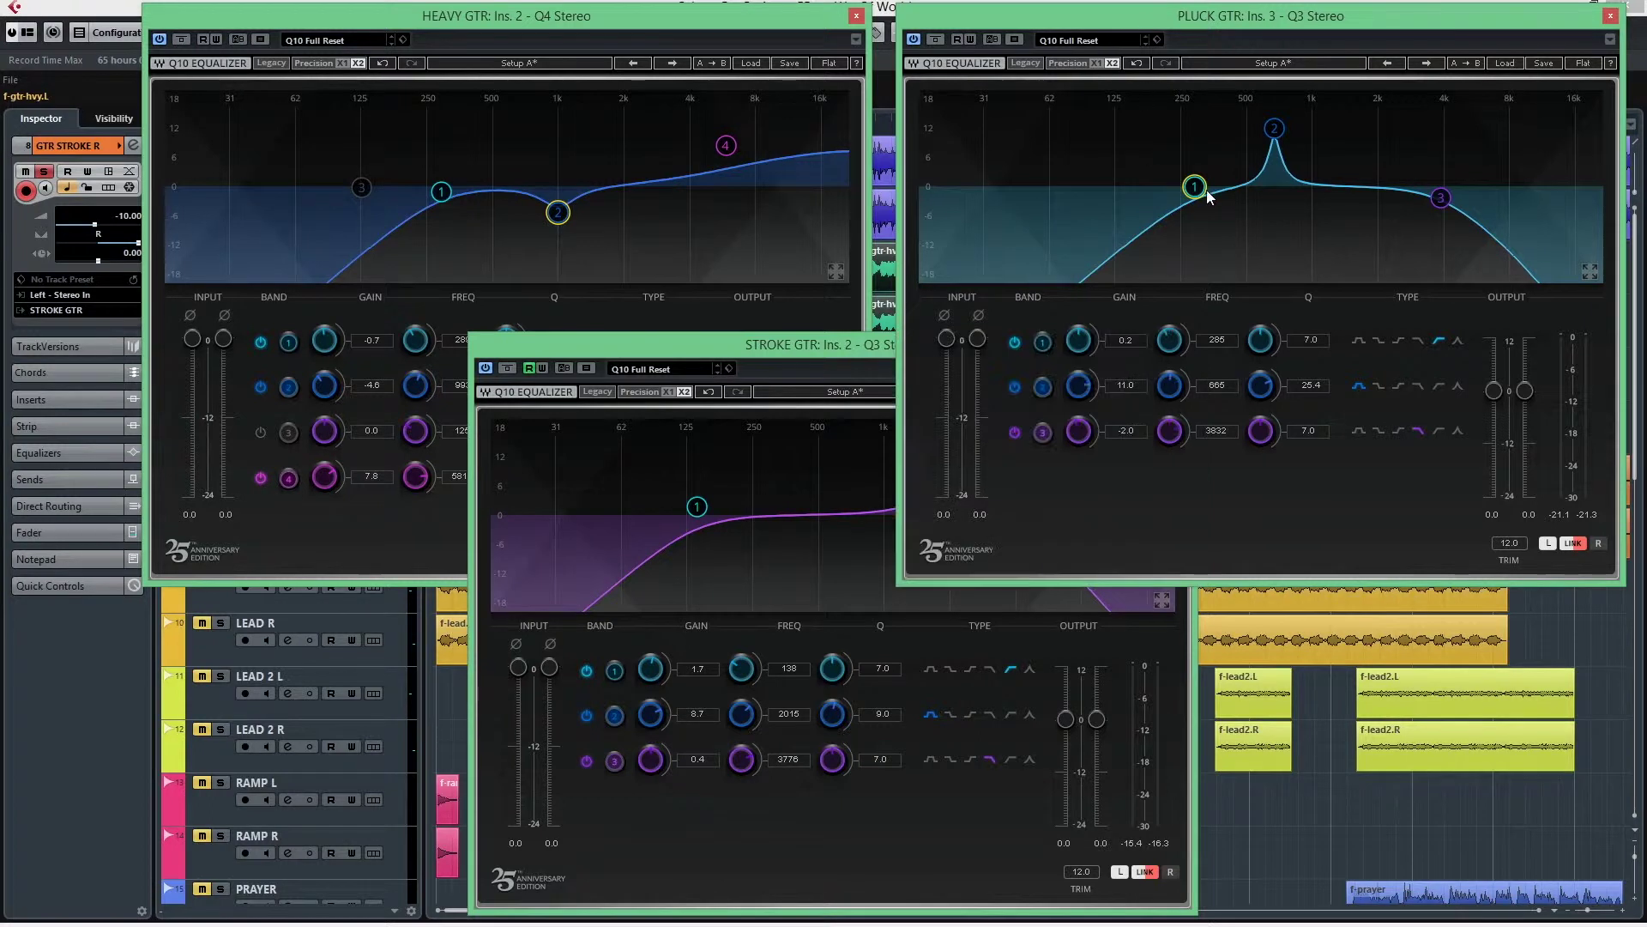
{"action": "left_click", "coordinate": [780, 24]}
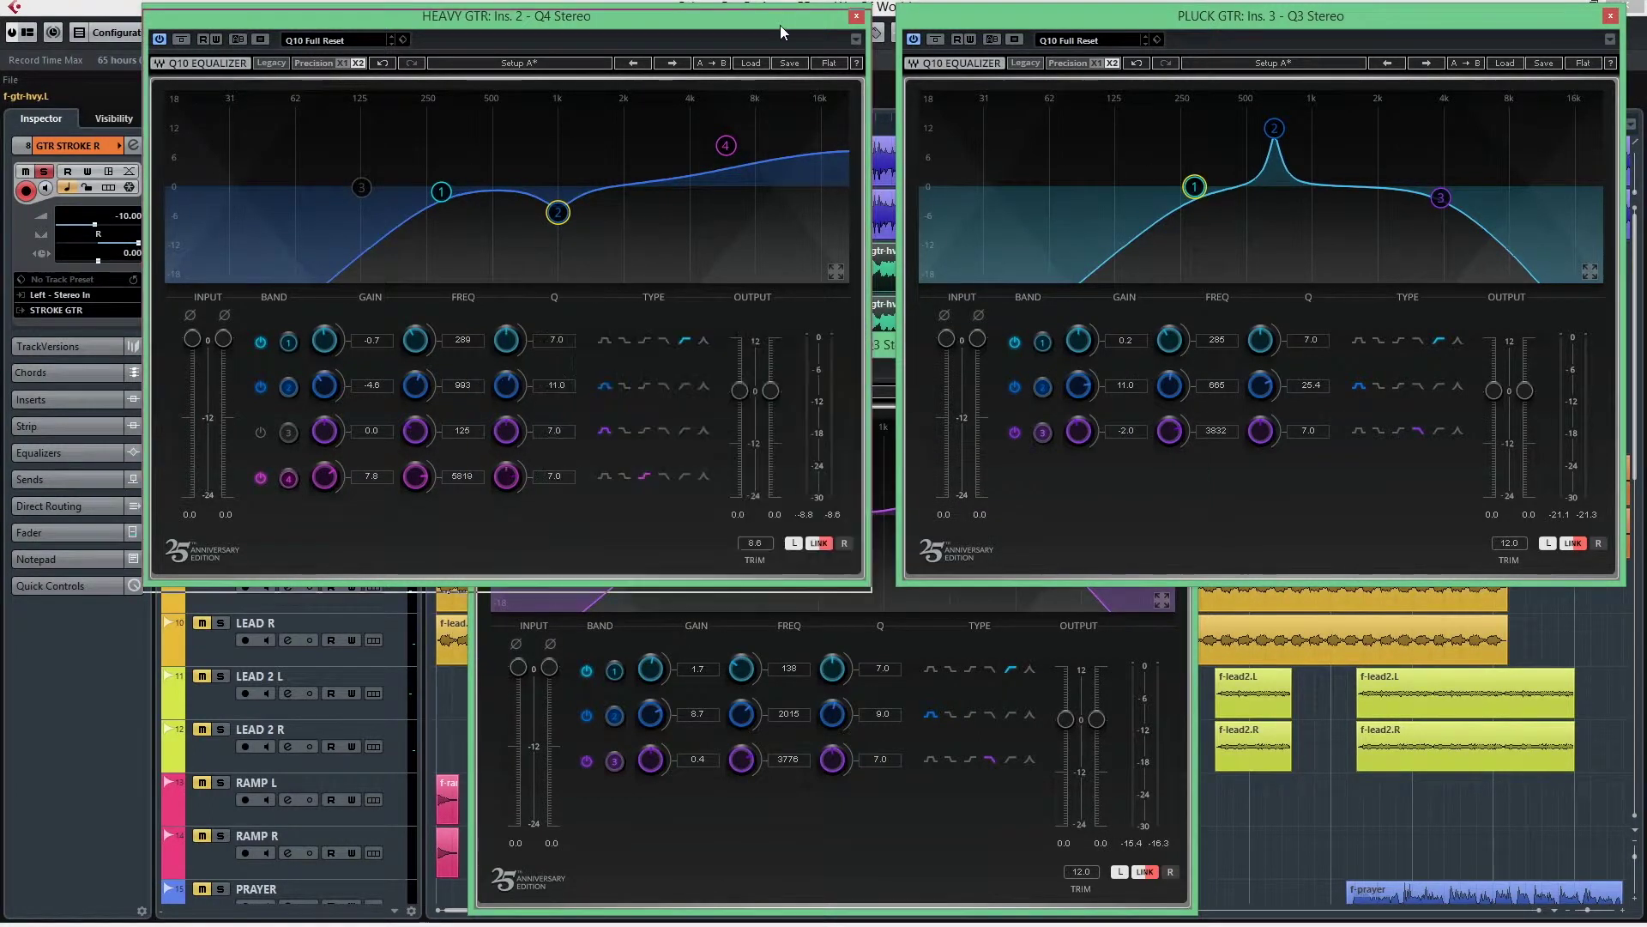
{"action": "left_click_drag", "start_coordinate": [780, 25], "coordinate": [781, 33]}
{"action": "left_click", "coordinate": [929, 827]}
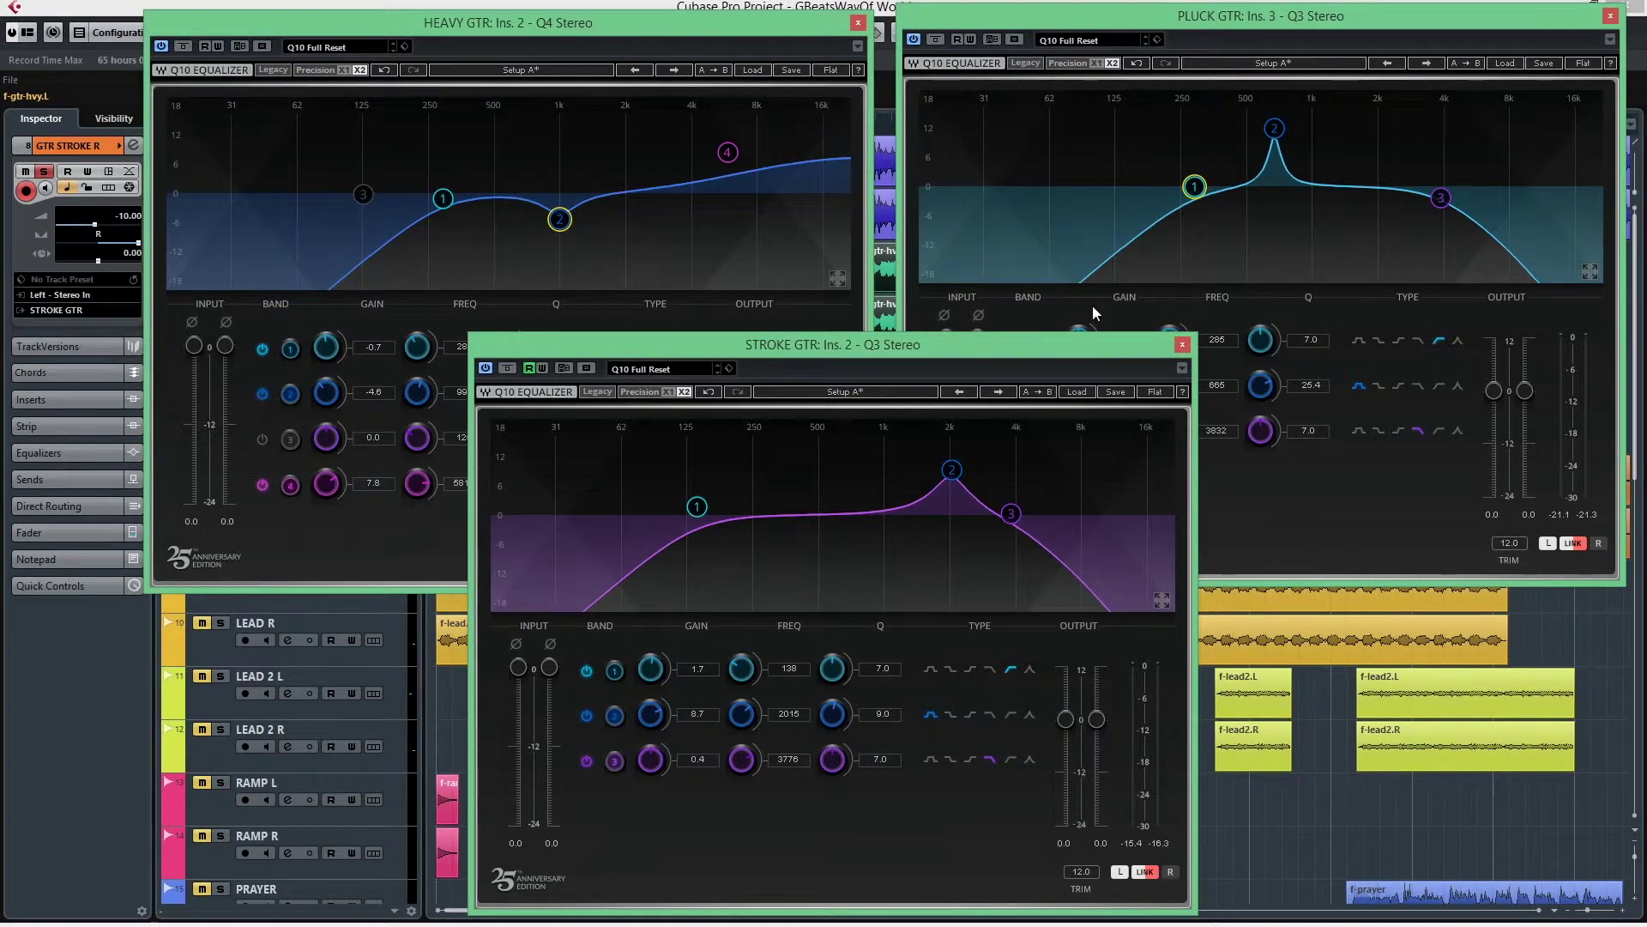
{"action": "left_click", "coordinate": [1182, 344]}
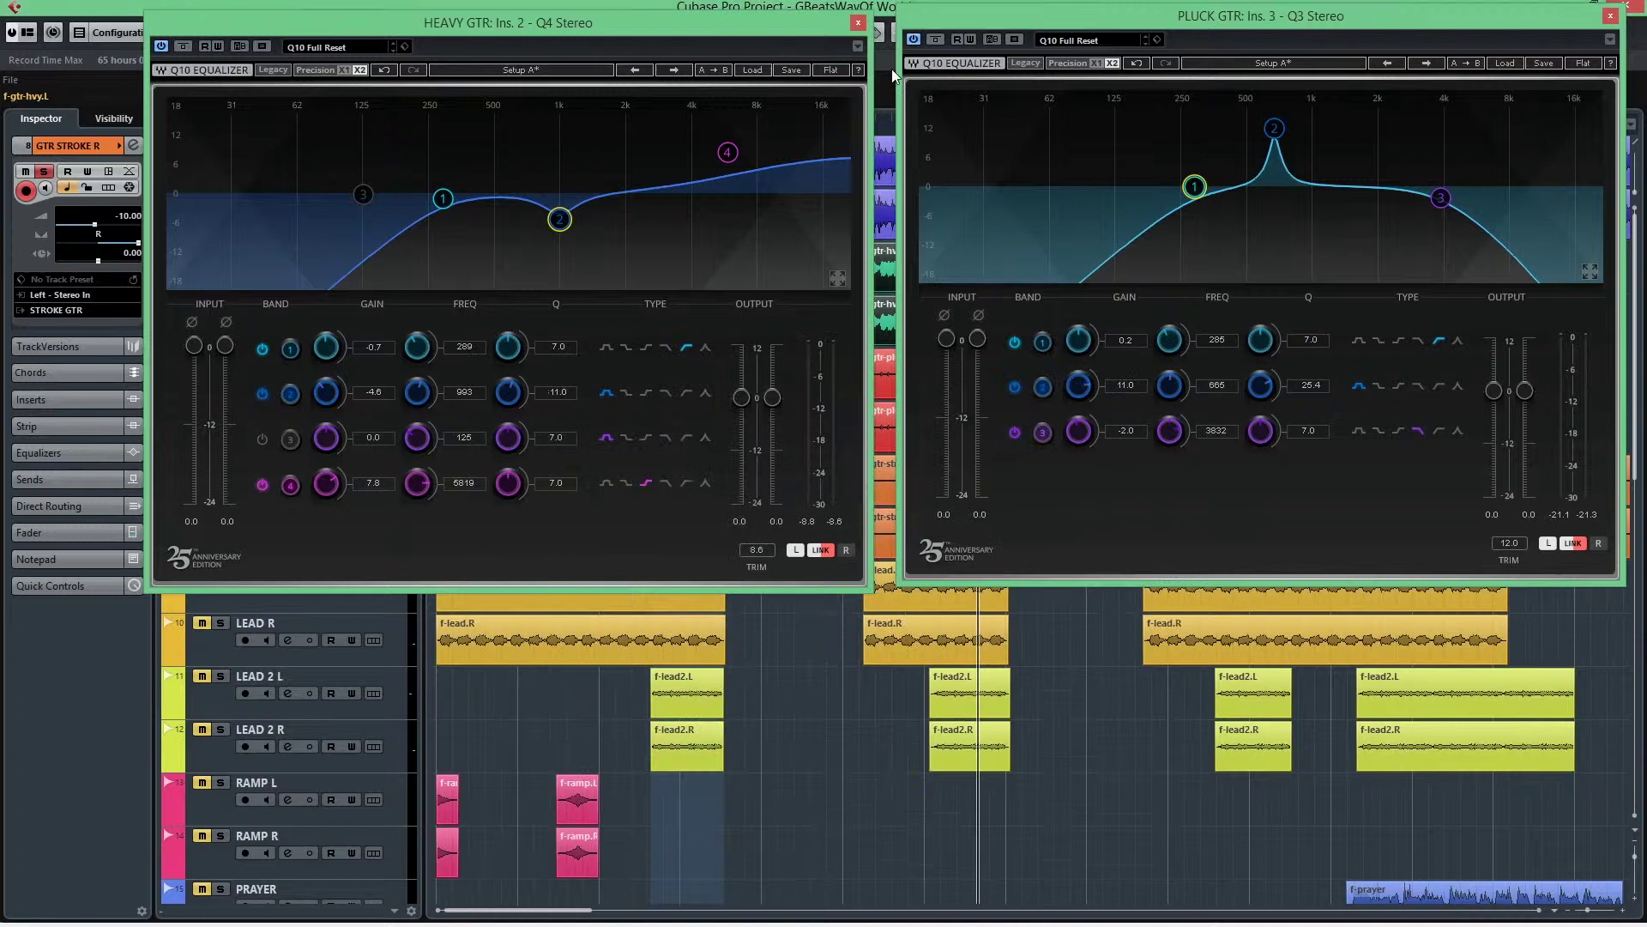
Step: Close the HEAVY GTR EQ, solo only GTR PLUCK L and R, and play the guitar section
{"action": "left_click", "coordinate": [859, 25]}
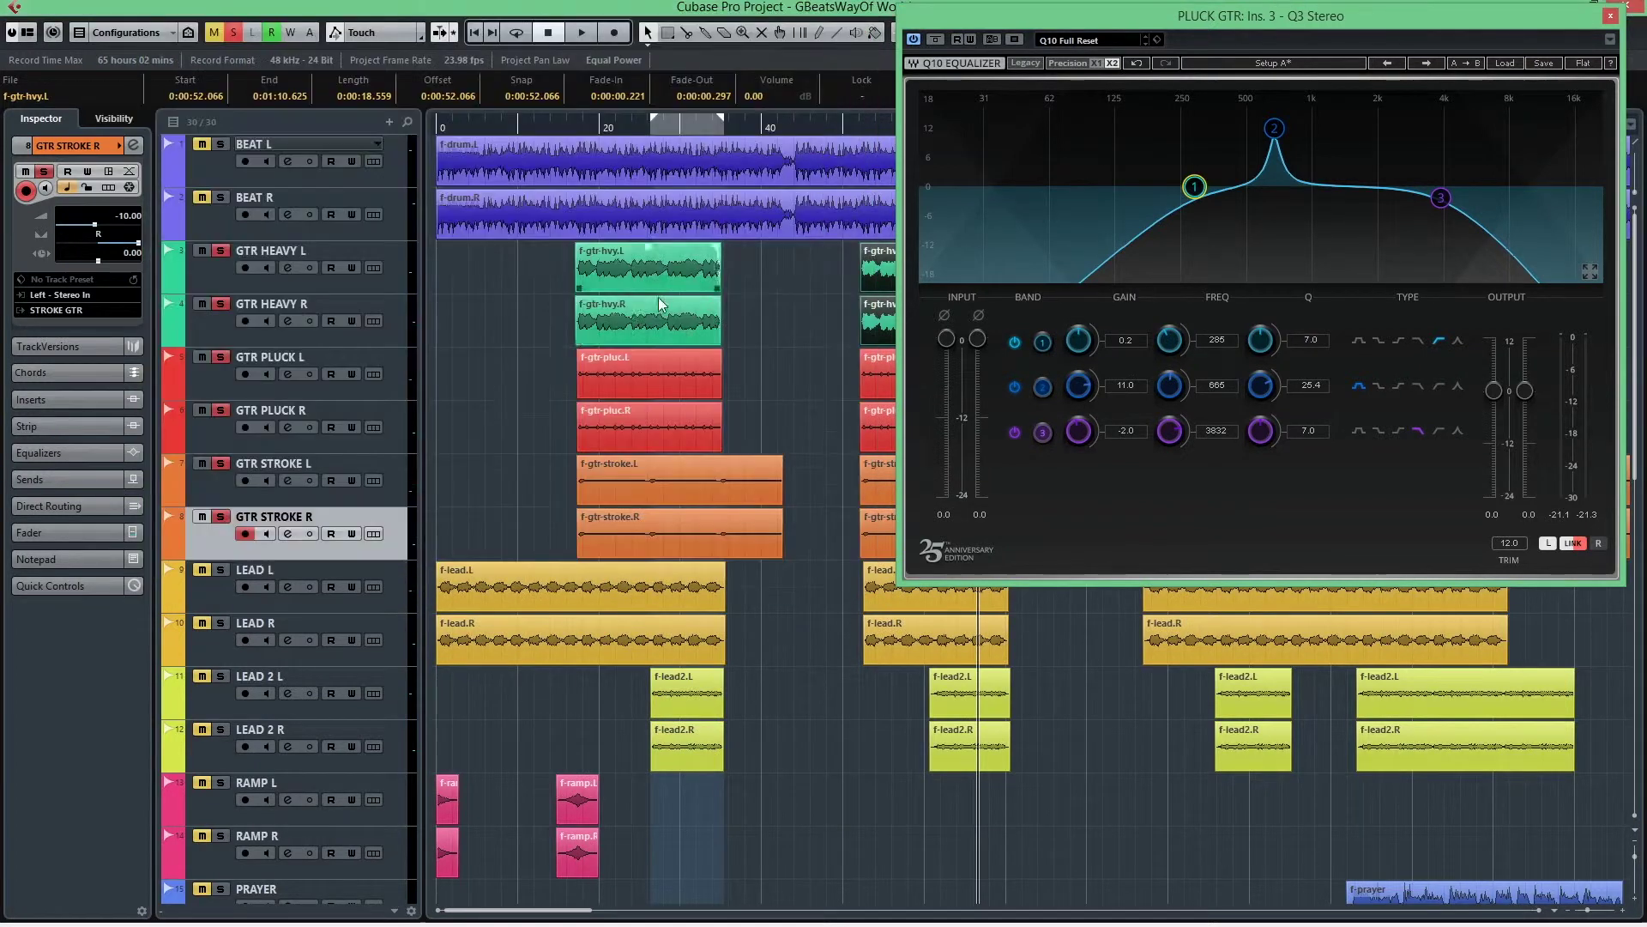
{"action": "left_click", "coordinate": [232, 32]}
{"action": "left_click", "coordinate": [221, 360]}
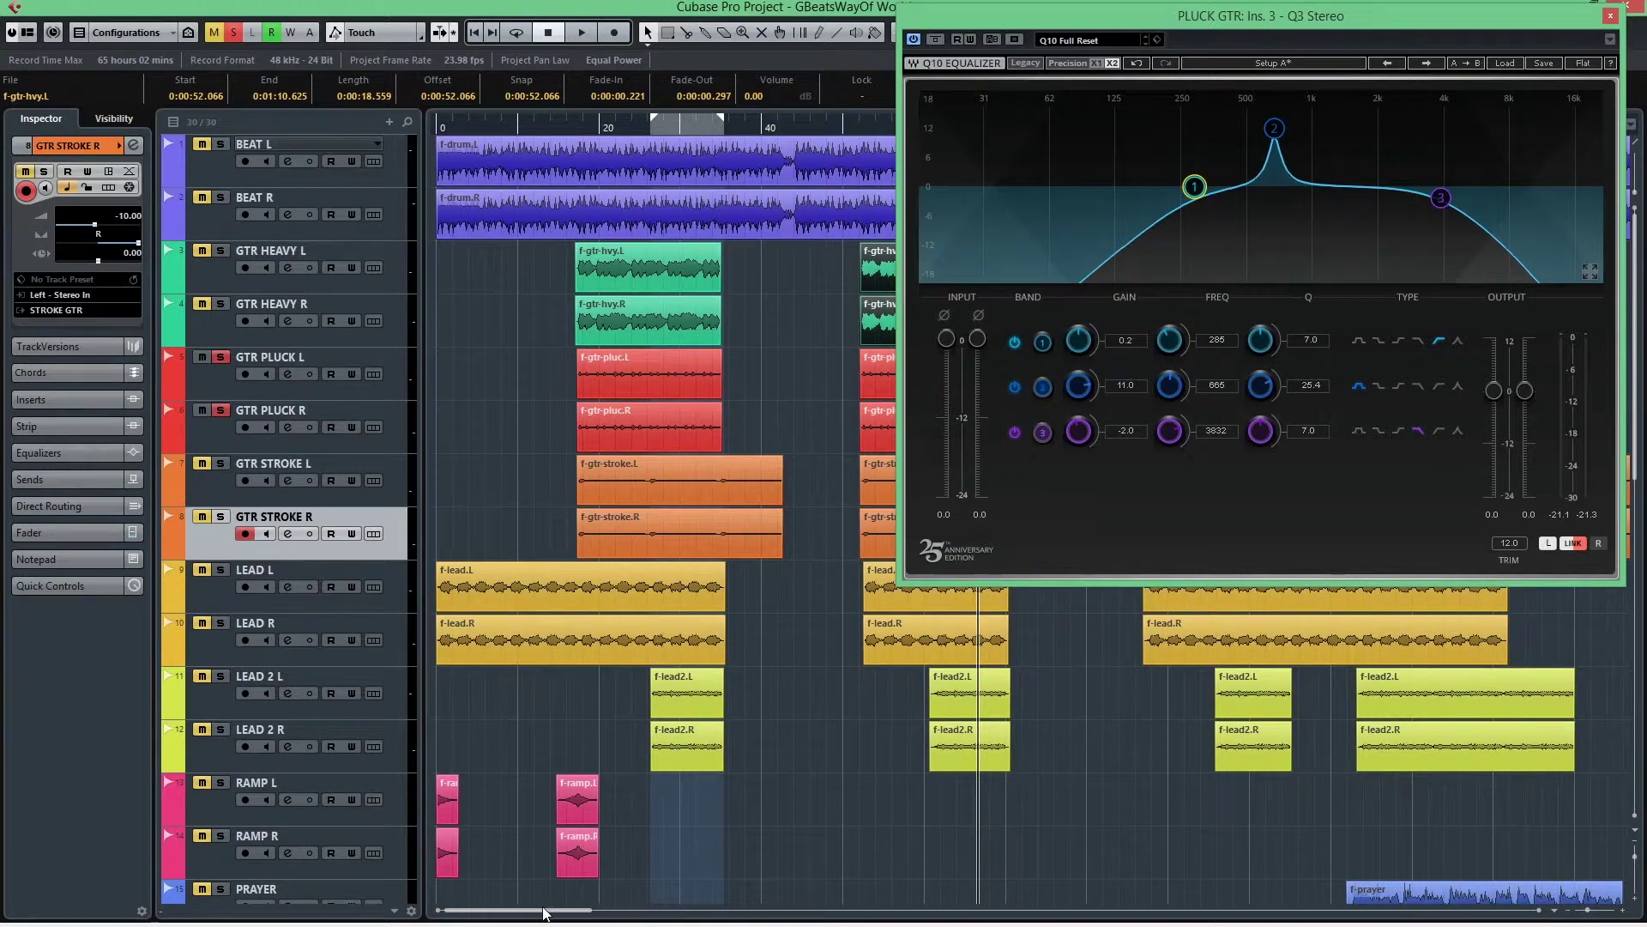
{"action": "mouse_move", "coordinate": [547, 910]}
{"action": "left_mouse_down"}
{"action": "mouse_move", "coordinate": [597, 911]}
{"action": "mouse_move", "coordinate": [577, 912]}
{"action": "left_mouse_up"}
{"action": "left_click", "coordinate": [526, 124]}
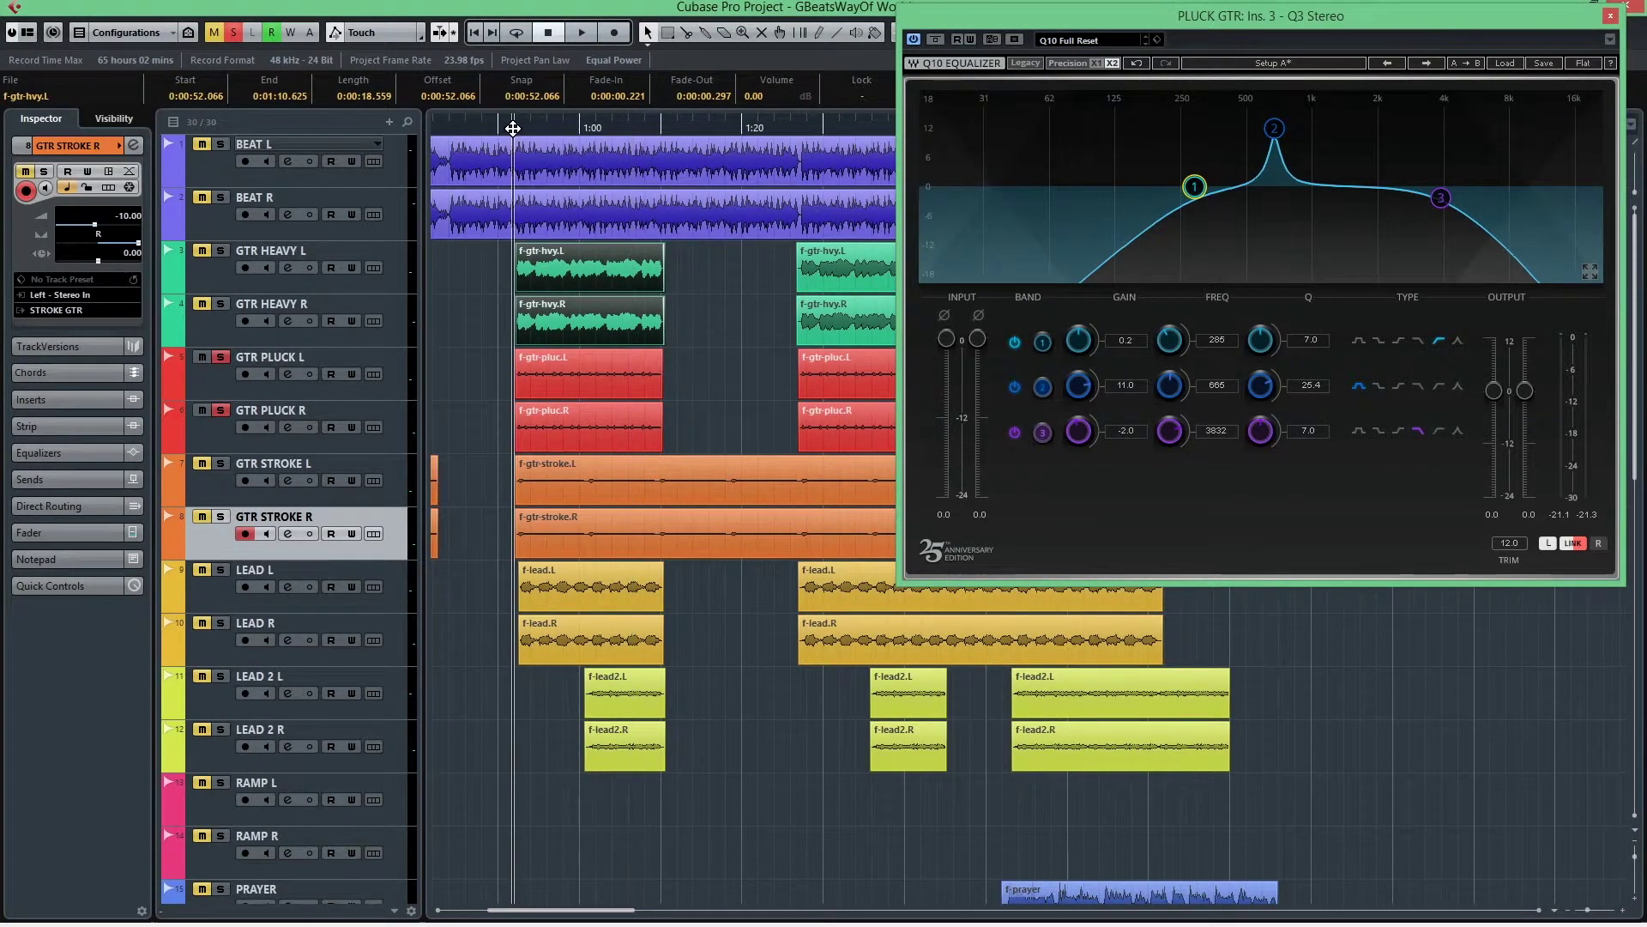
{"action": "key", "text": "space"}
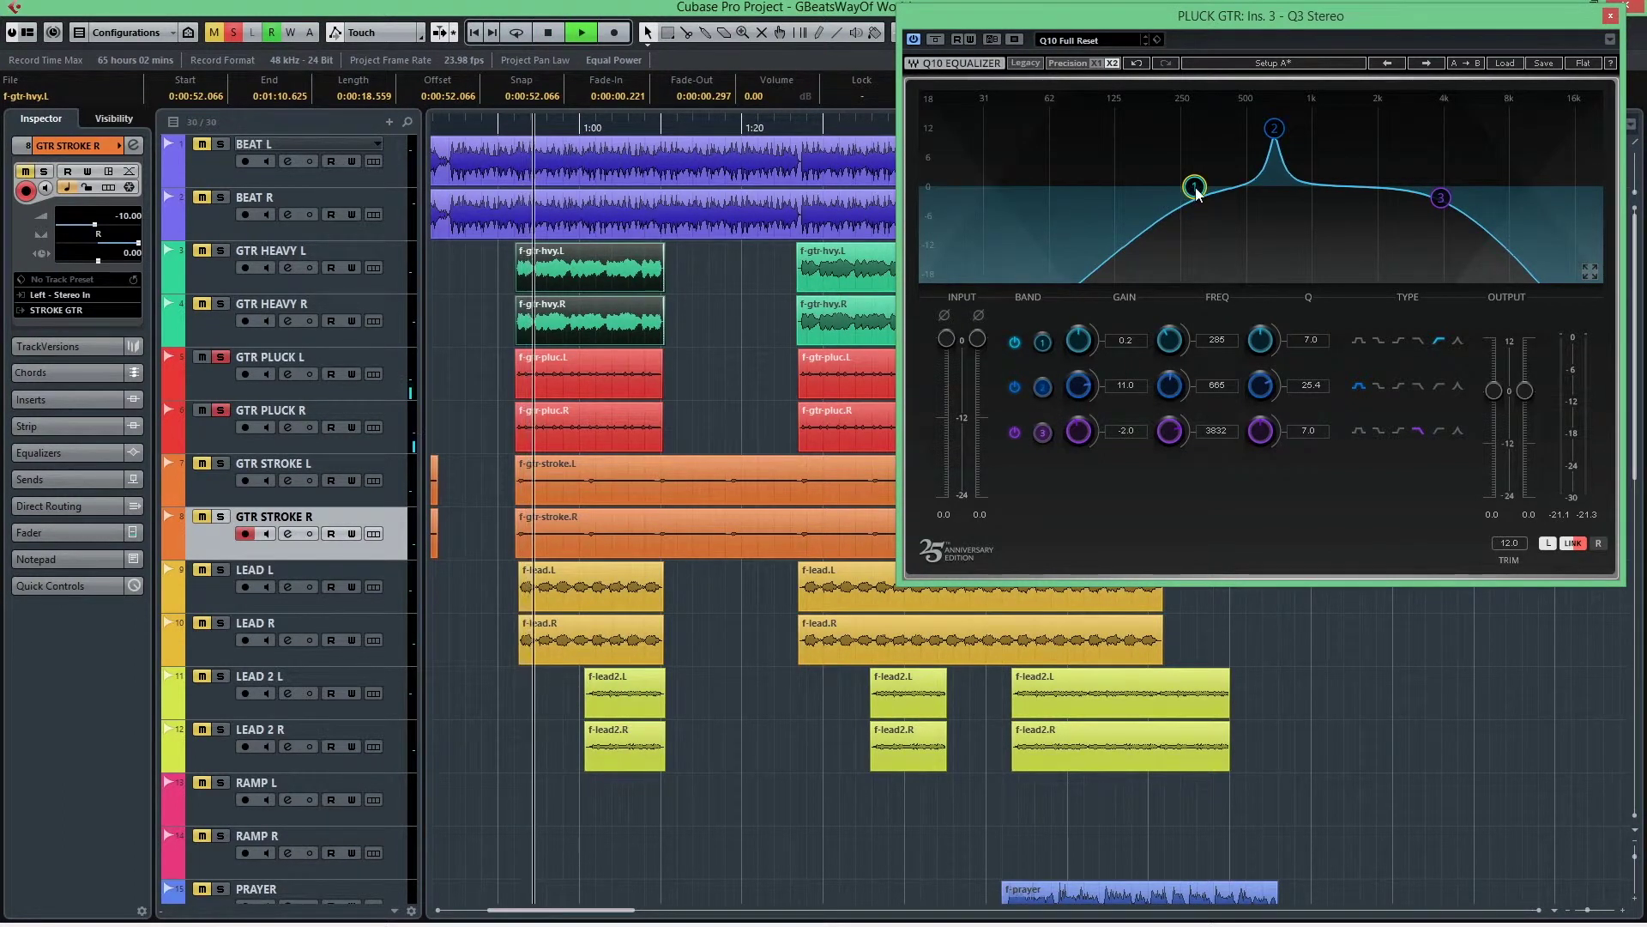
Step: Sweep the PLUCK GTR low-cut band and settle it near 246 Hz, then unsolo GTR PLUCK L
{"action": "left_click_drag", "start_coordinate": [1194, 186], "coordinate": [1064, 187]}
{"action": "key", "text": "space"}
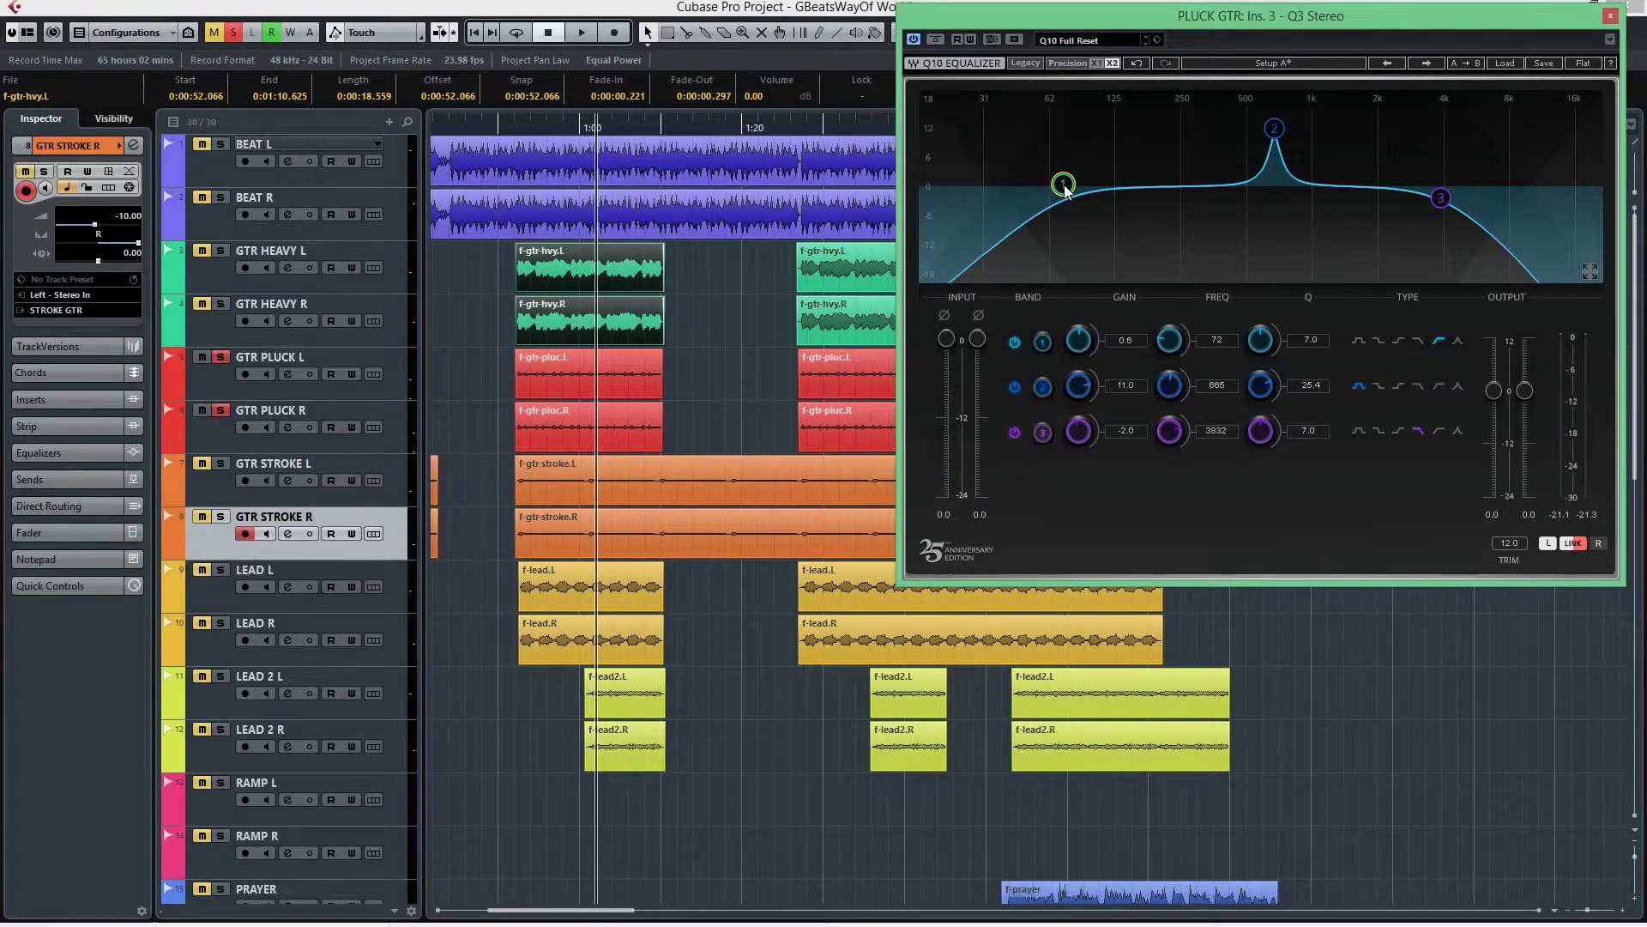
{"action": "left_click_drag", "start_coordinate": [1063, 184], "coordinate": [1169, 188]}
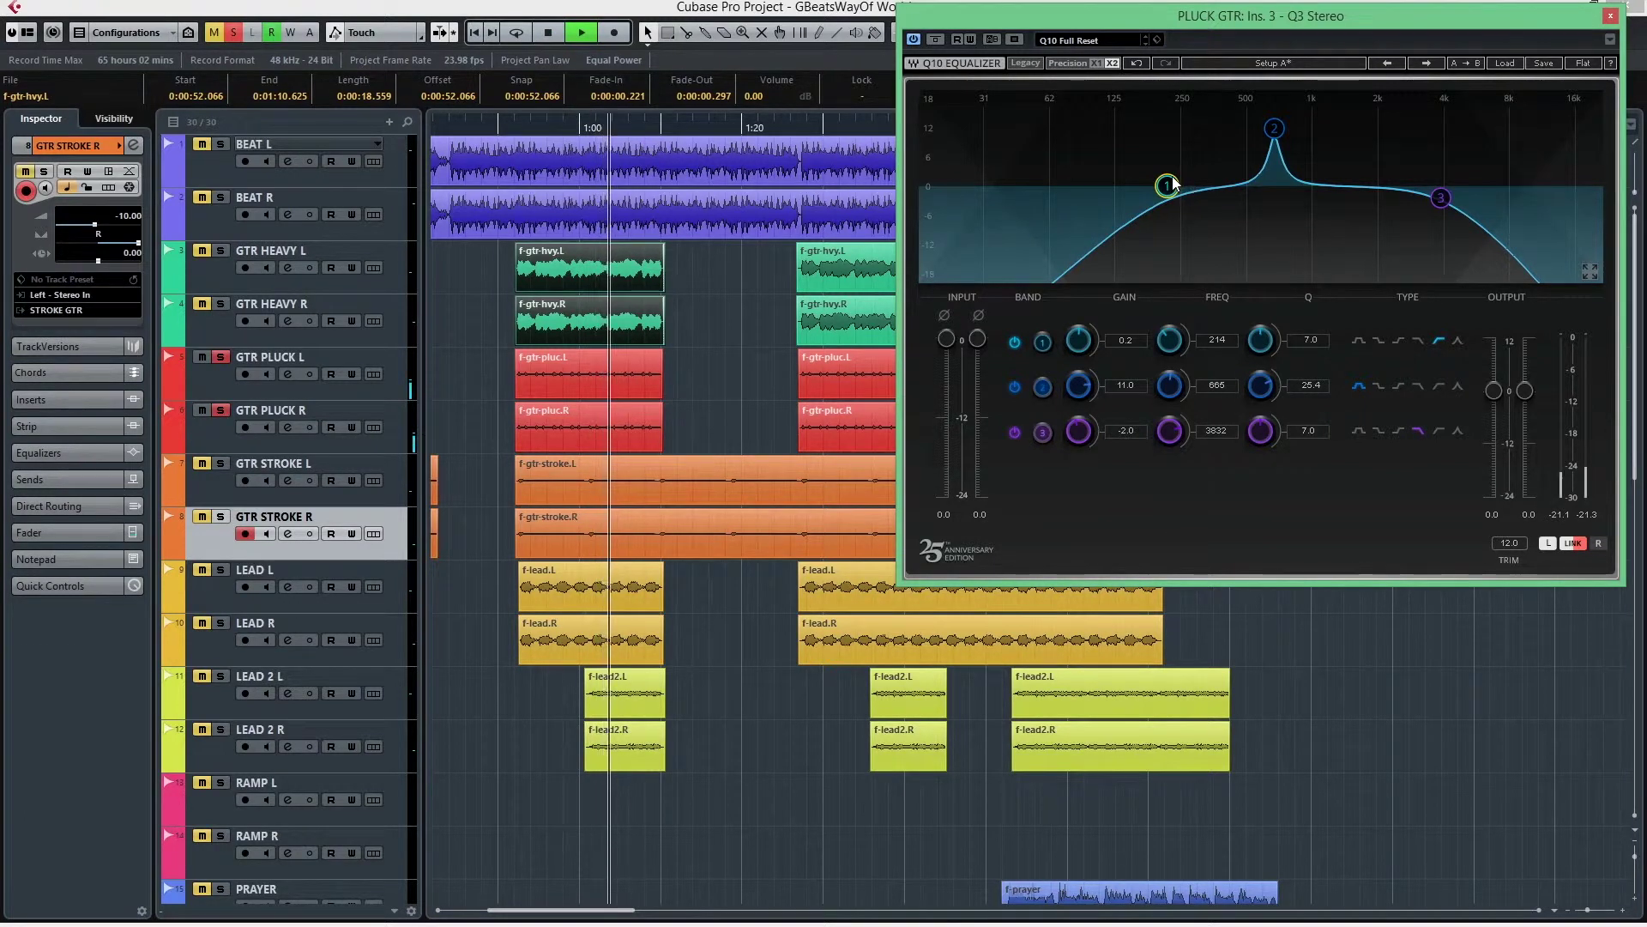
{"action": "mouse_move", "coordinate": [1174, 183]}
{"action": "left_mouse_down"}
{"action": "mouse_move", "coordinate": [993, 179]}
{"action": "mouse_move", "coordinate": [1146, 178]}
{"action": "left_mouse_up"}
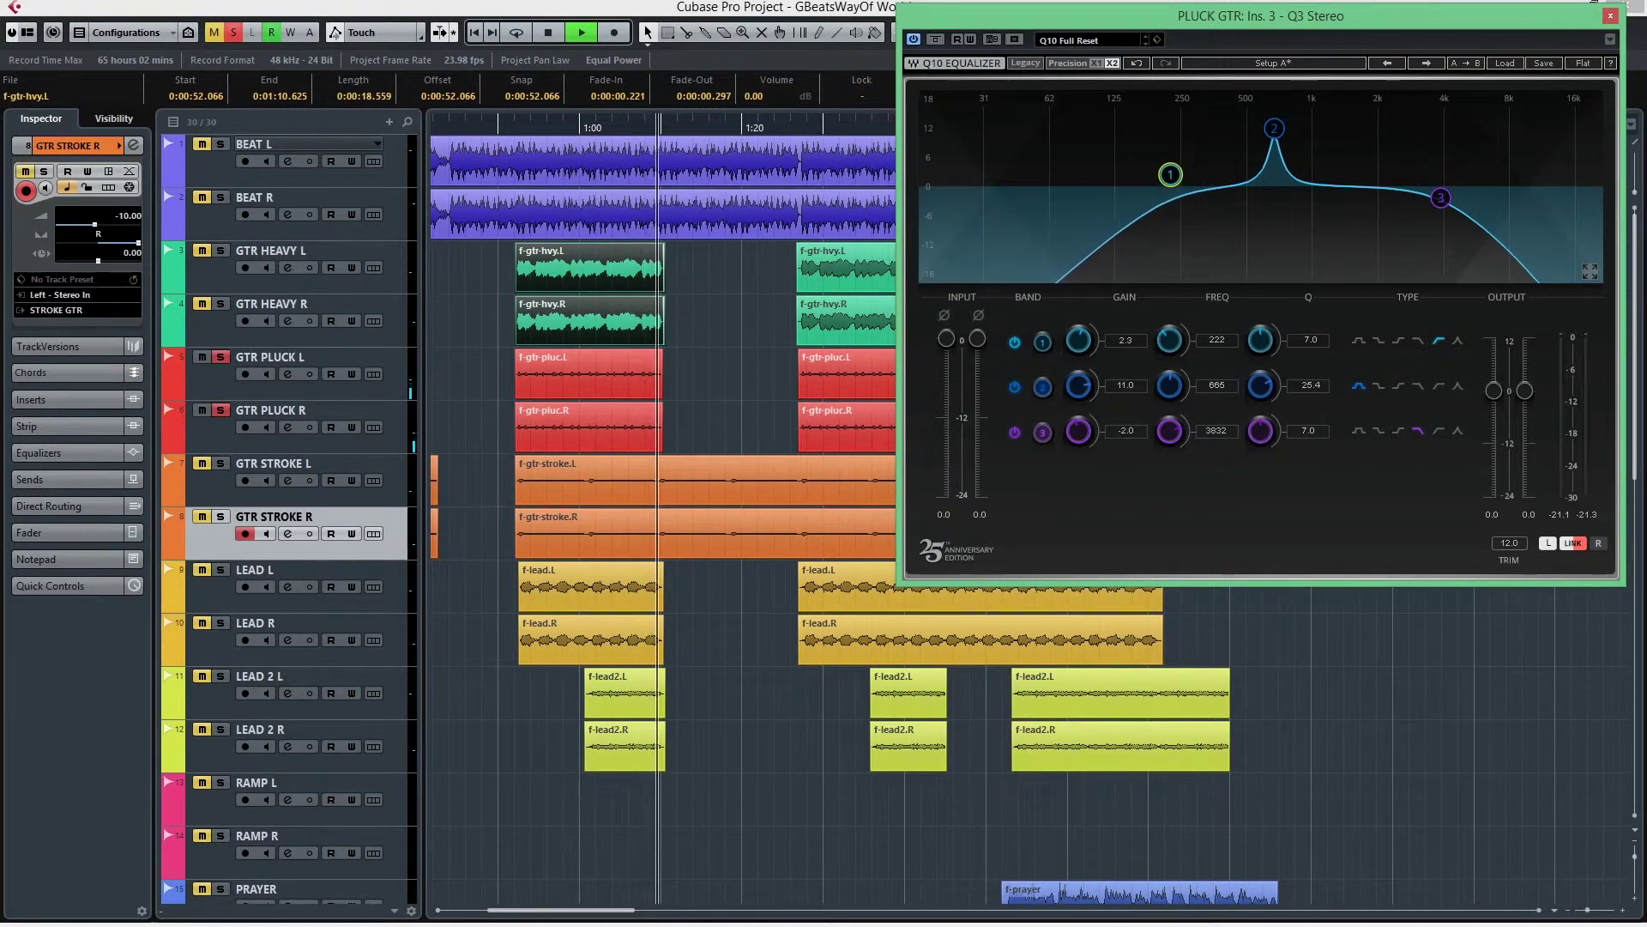
{"action": "left_click_drag", "start_coordinate": [1171, 174], "coordinate": [1180, 174]}
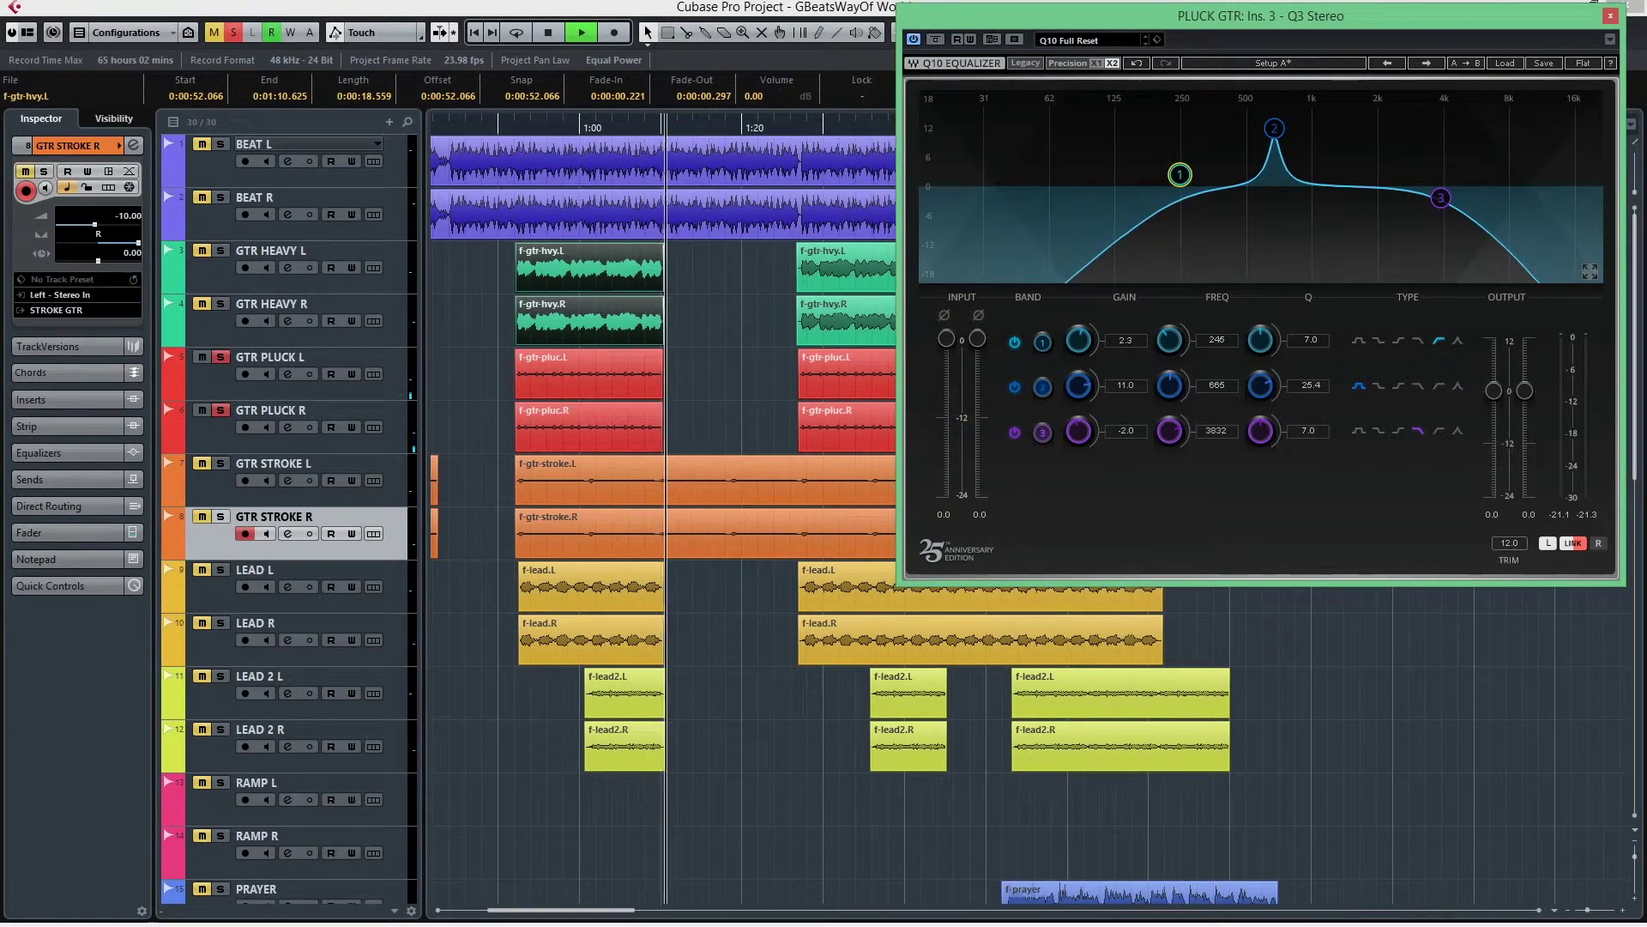
{"action": "left_click", "coordinate": [547, 127]}
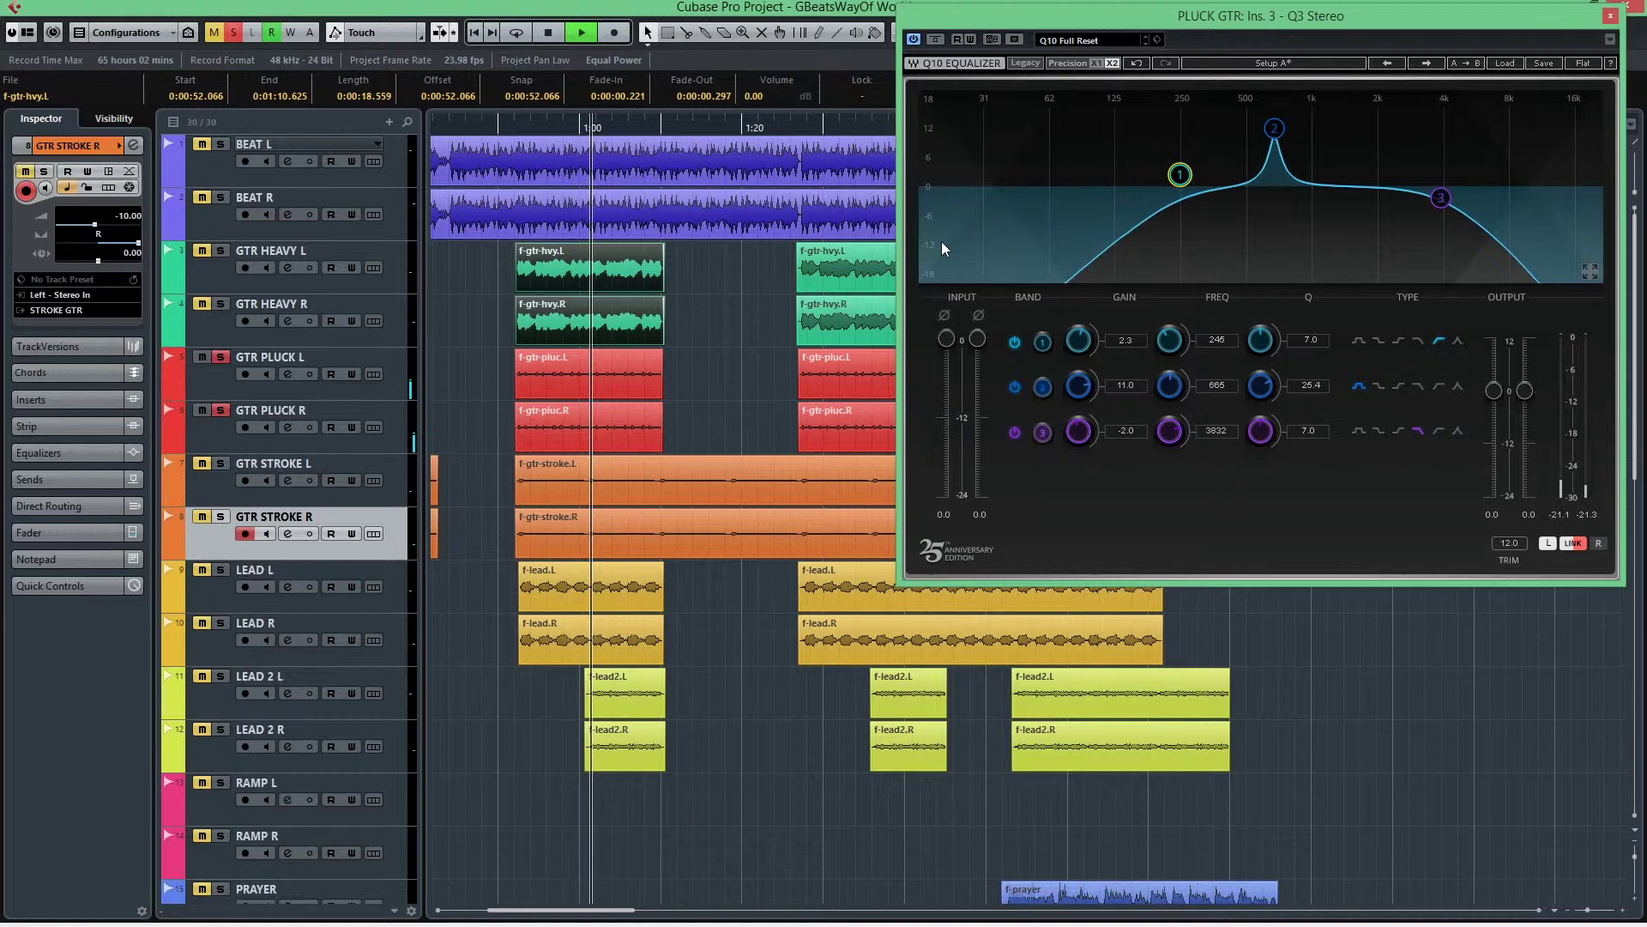
{"action": "key", "text": "space"}
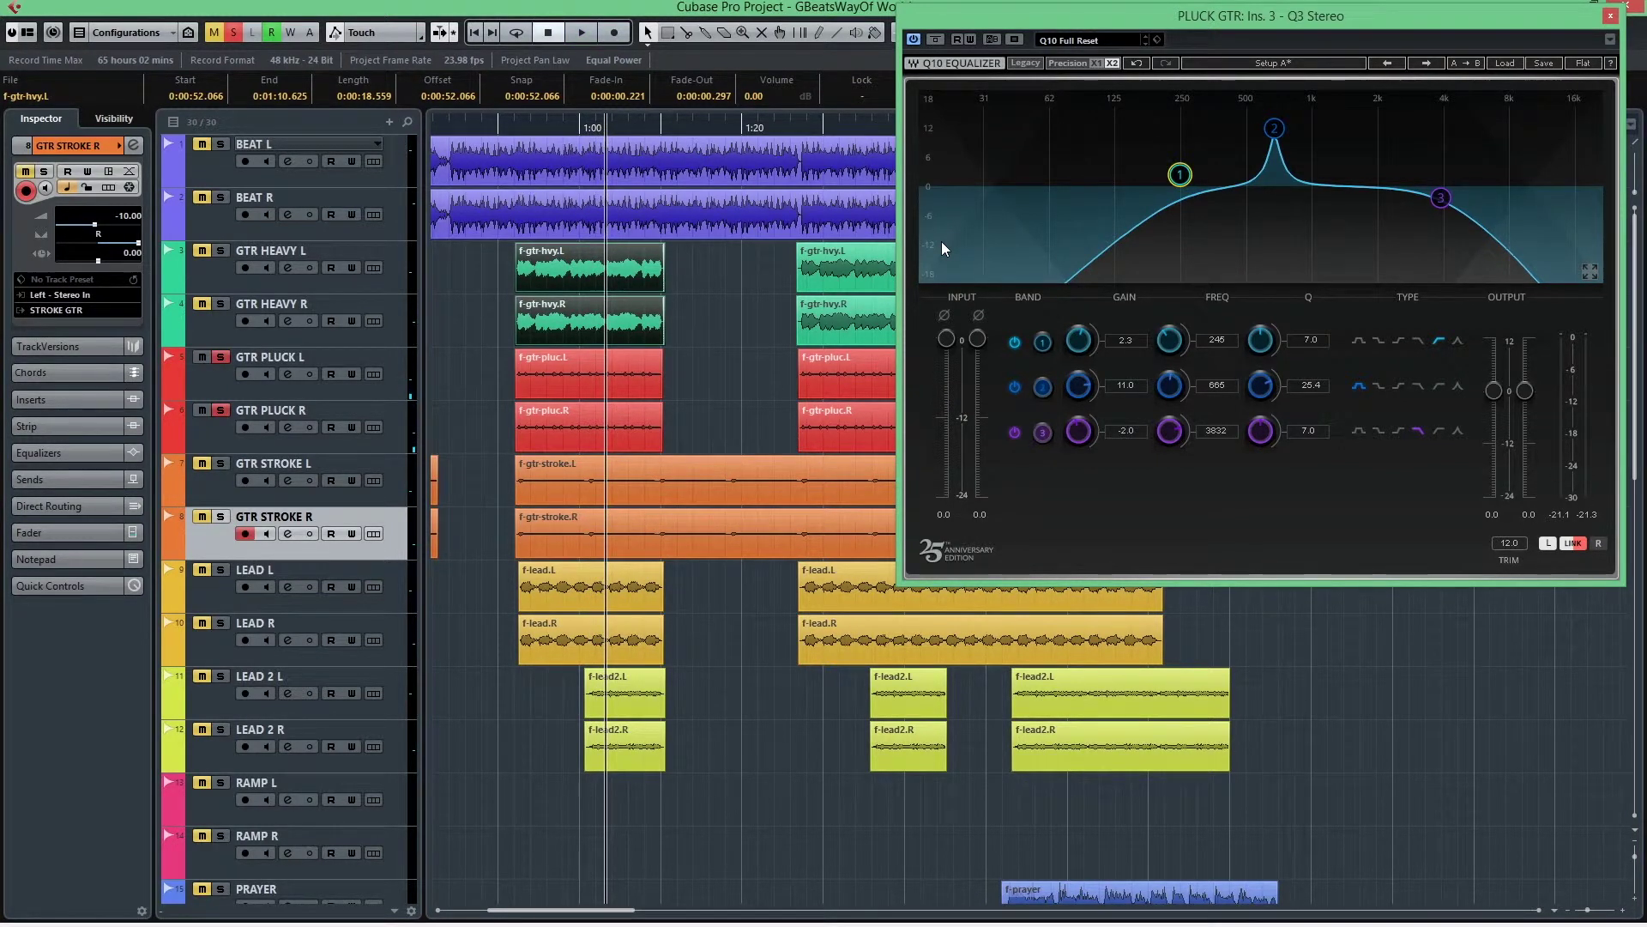
{"action": "left_click", "coordinate": [215, 360]}
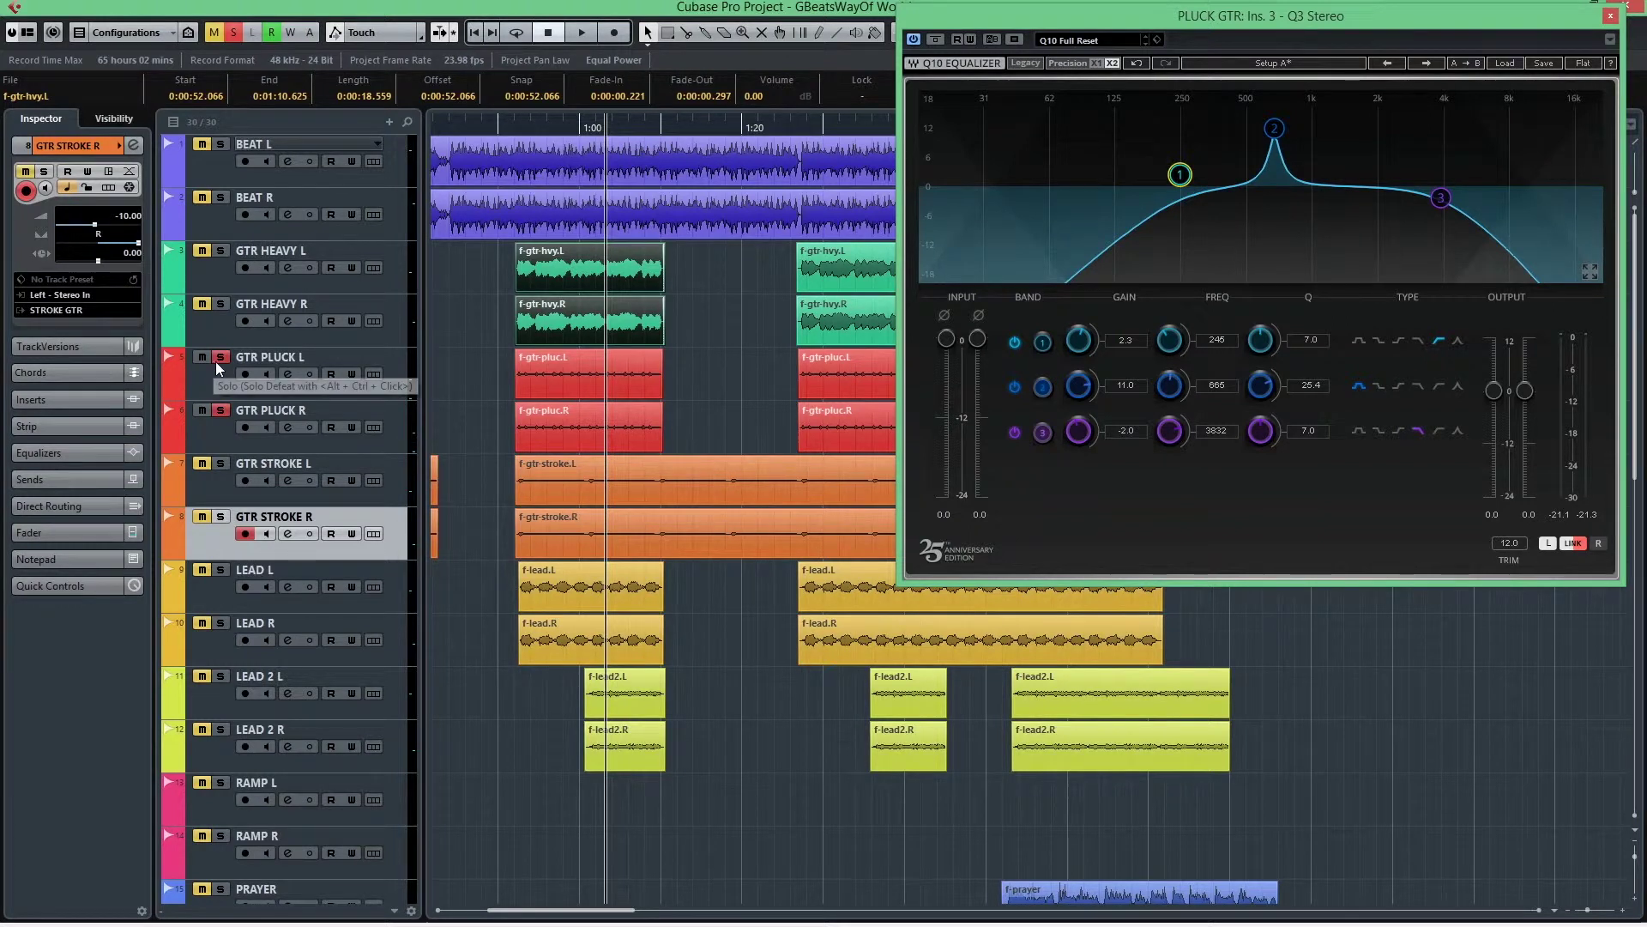
Step: Unsolo the GTR PLUCK R track, leaving no track soloed
{"action": "left_click", "coordinate": [218, 411]}
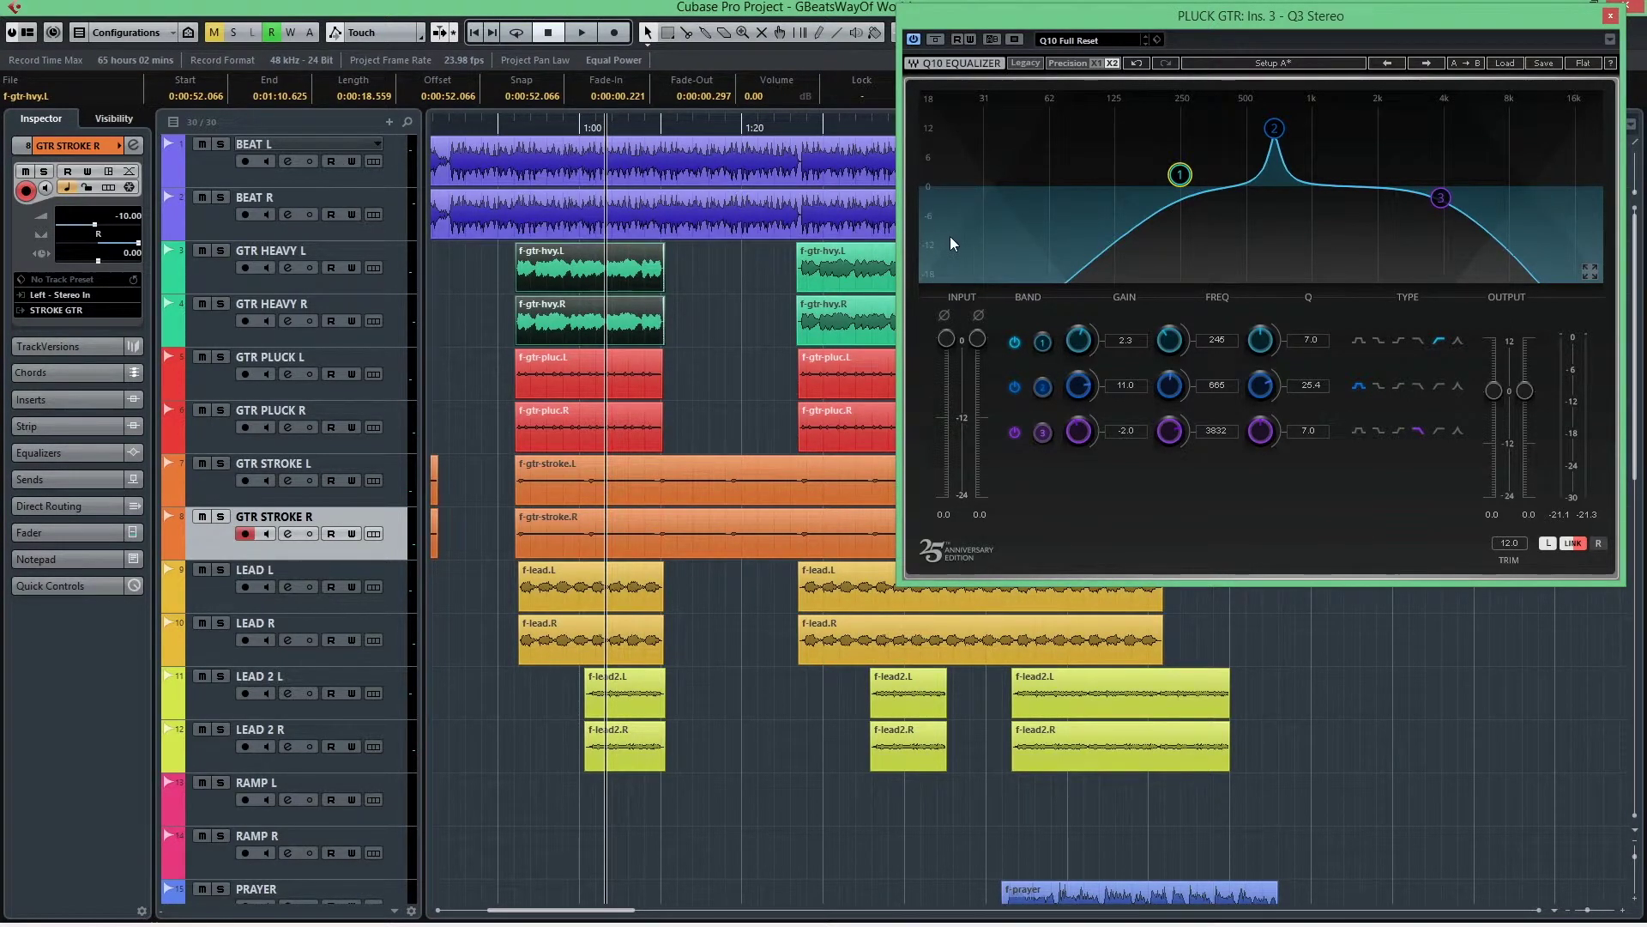
Step: Centre the PLUCK GTR Q10, solo GTR PLUCK L and drag band 3 down to 2213 Hz during playback
{"action": "left_click_drag", "start_coordinate": [994, 15], "coordinate": [681, 112]}
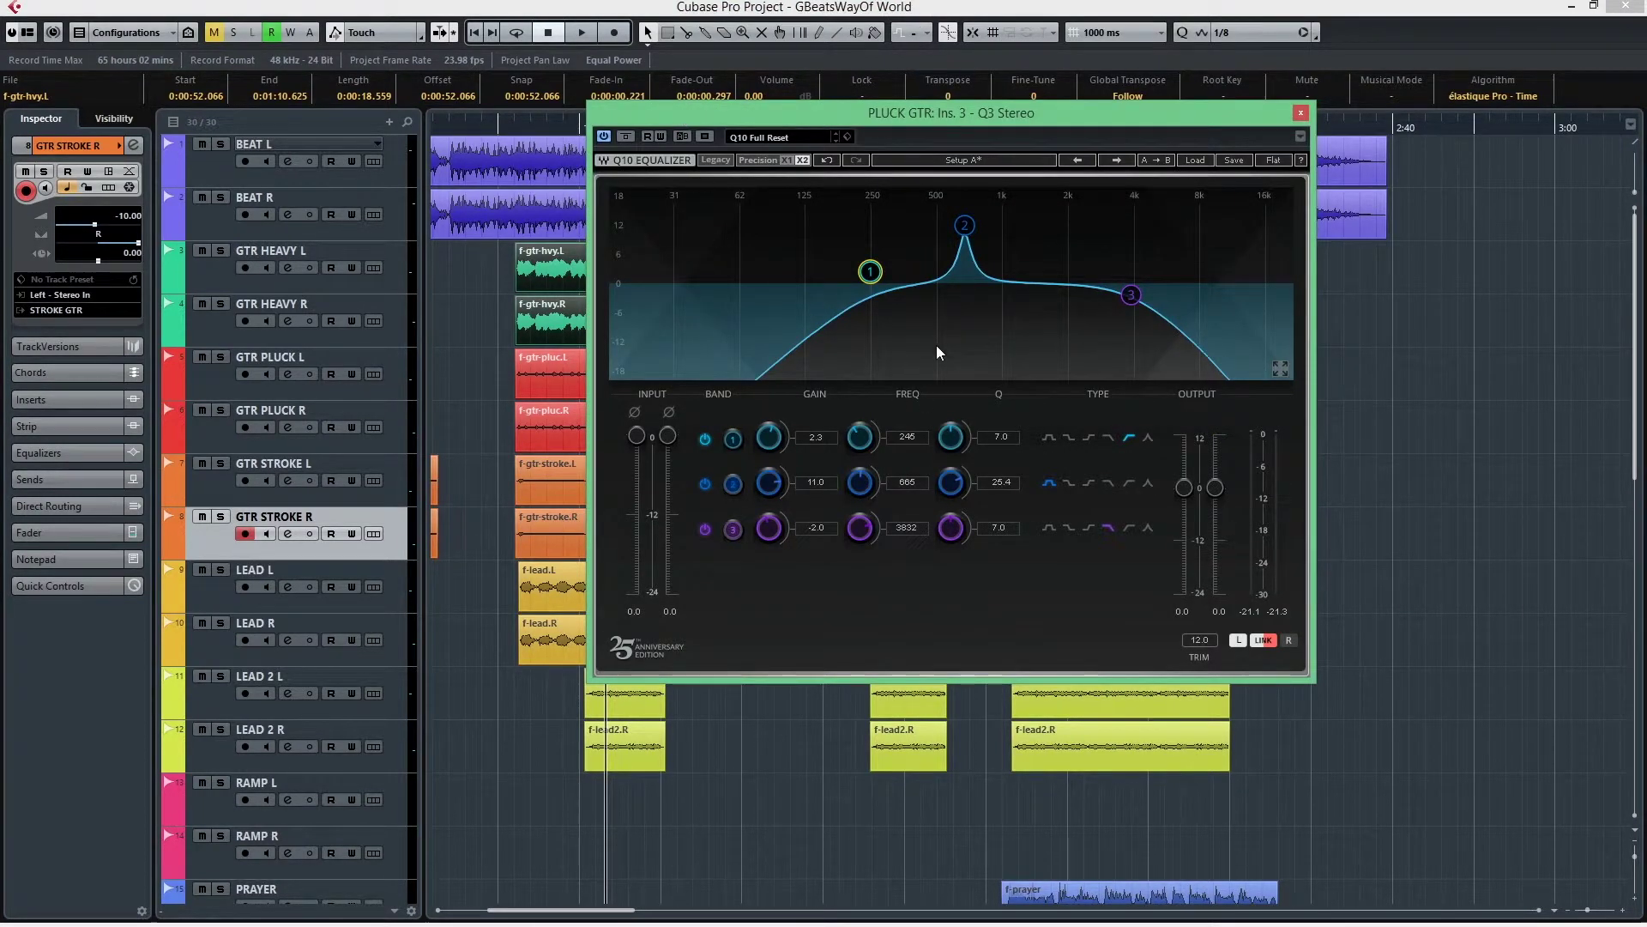
{"action": "left_click", "coordinate": [1131, 298]}
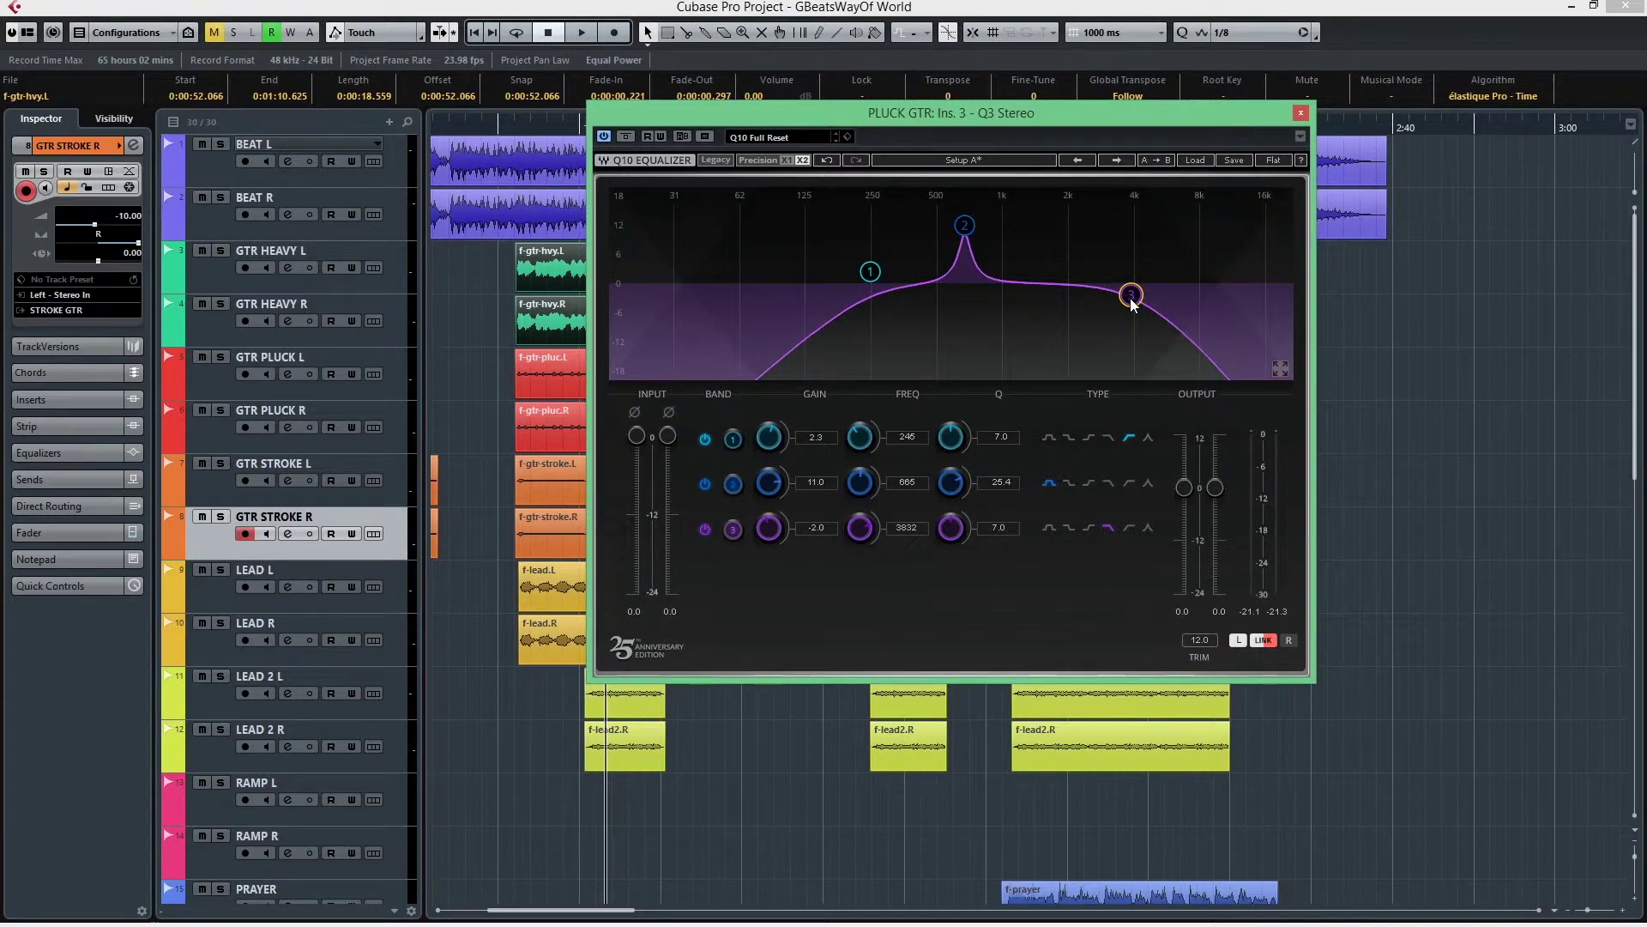
{"action": "left_click", "coordinate": [544, 124]}
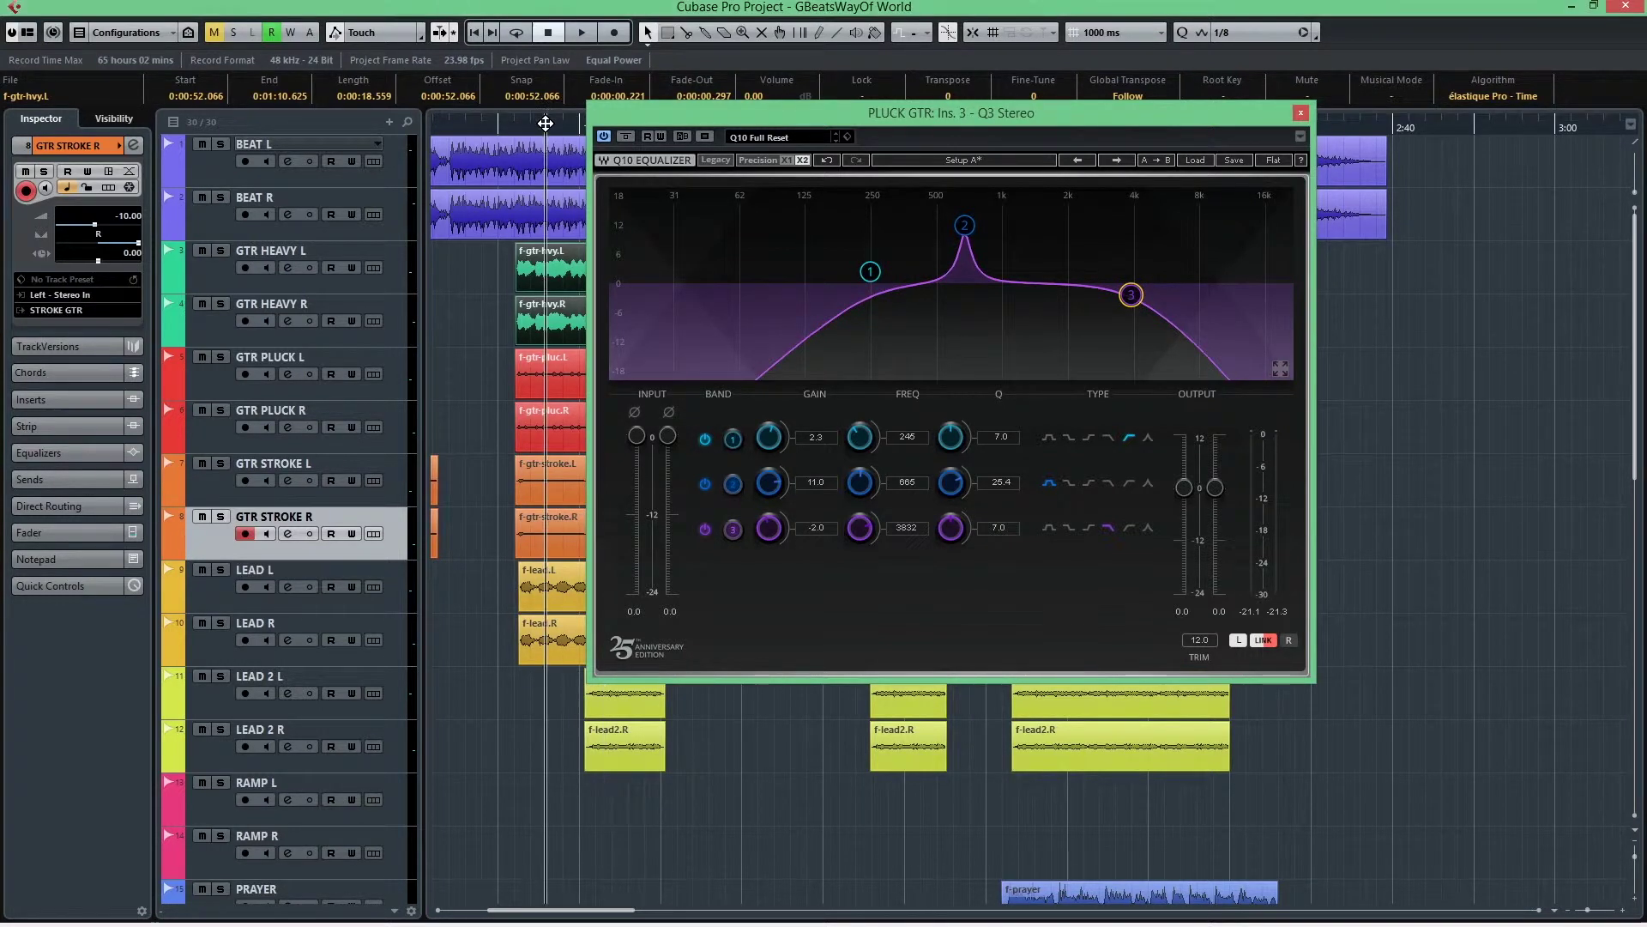
{"action": "left_click", "coordinate": [219, 357]}
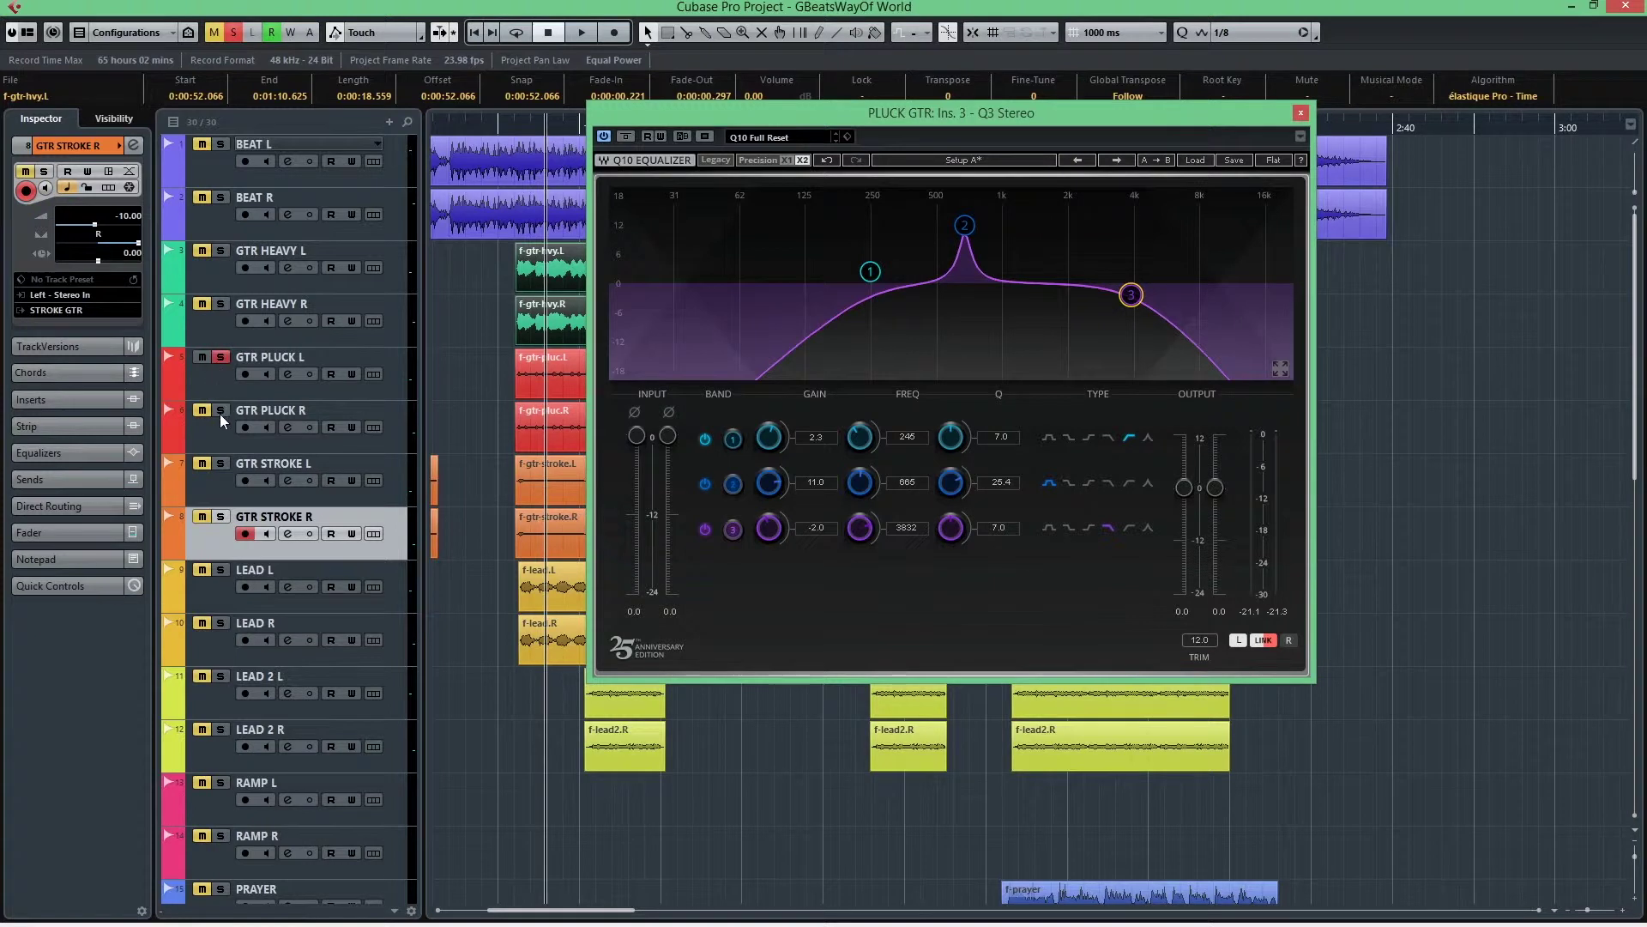
{"action": "key", "text": "space"}
{"action": "mouse_move", "coordinate": [1130, 296]}
{"action": "left_mouse_down"}
{"action": "mouse_move", "coordinate": [1282, 295]}
{"action": "mouse_move", "coordinate": [1085, 291]}
{"action": "mouse_move", "coordinate": [1161, 294]}
{"action": "mouse_move", "coordinate": [1137, 303]}
{"action": "left_mouse_up"}
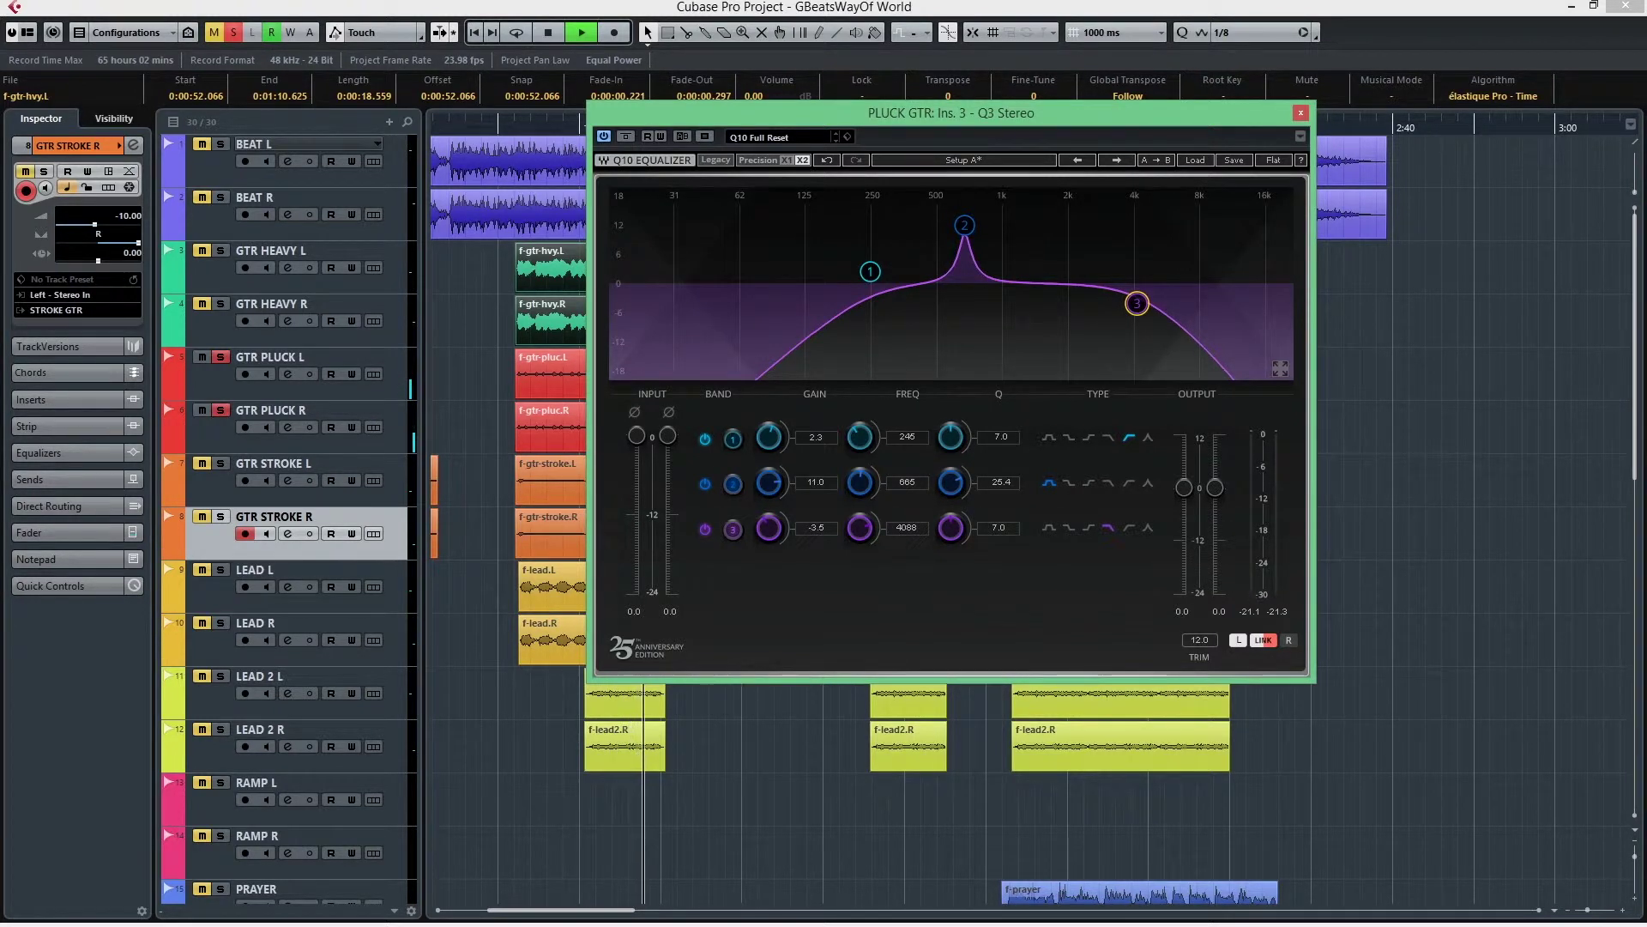
{"action": "mouse_move", "coordinate": [1137, 303]}
{"action": "left_mouse_down"}
{"action": "mouse_move", "coordinate": [981, 298]}
{"action": "mouse_move", "coordinate": [1129, 298]}
{"action": "left_mouse_up"}
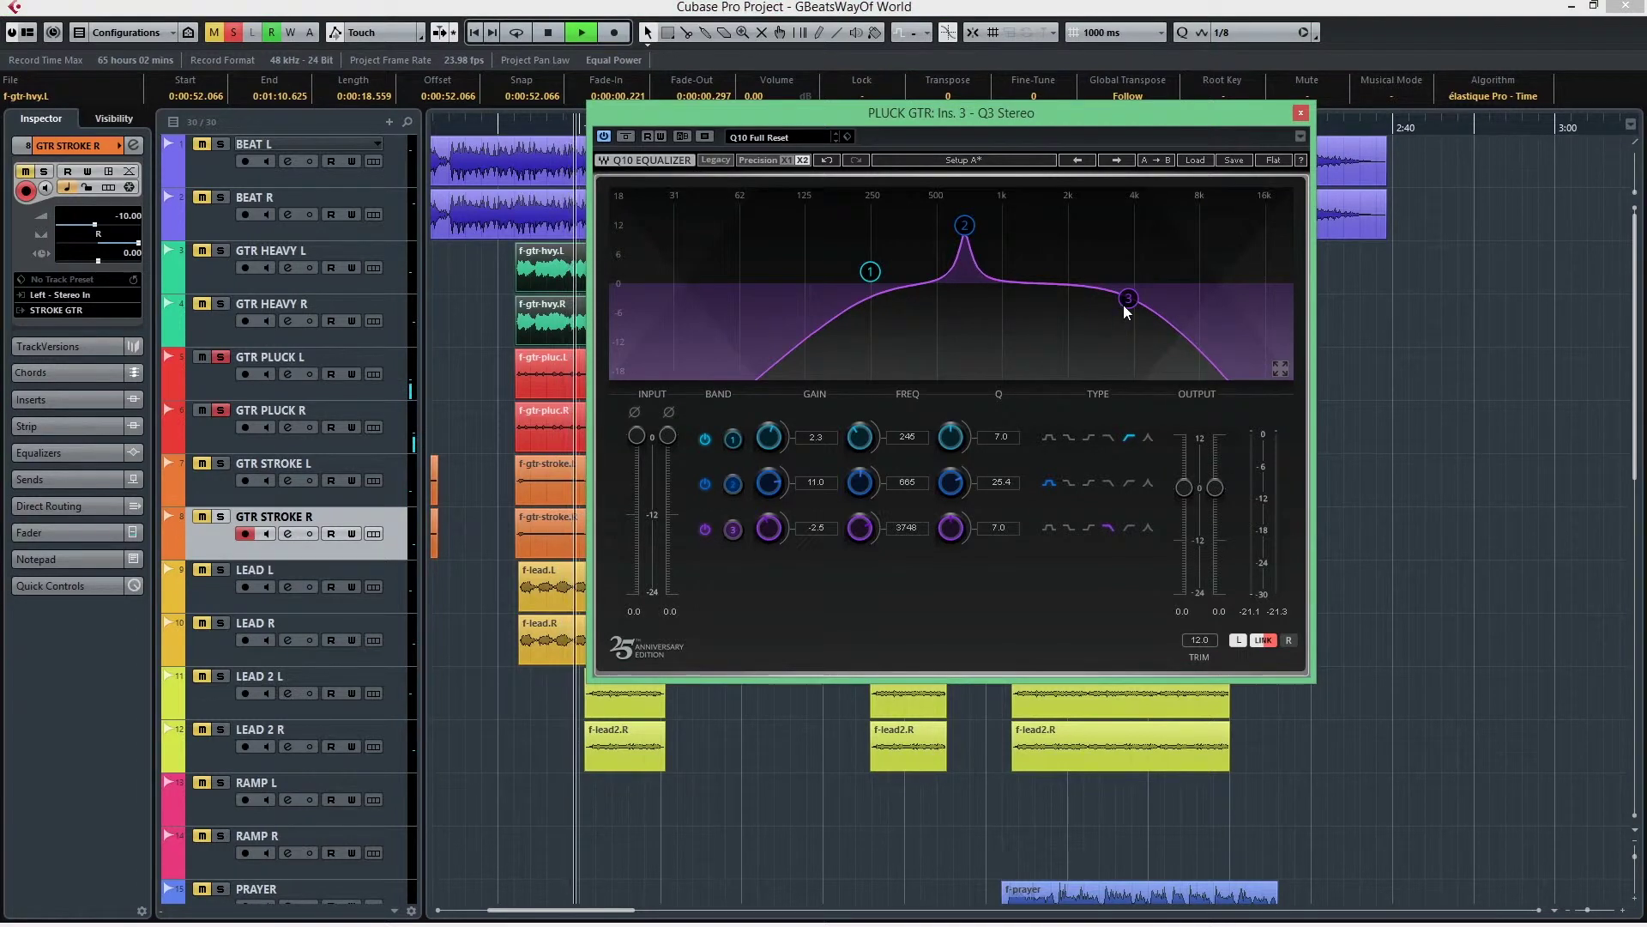
{"action": "left_click_drag", "start_coordinate": [1128, 298], "coordinate": [1079, 299]}
{"action": "key", "text": "space"}
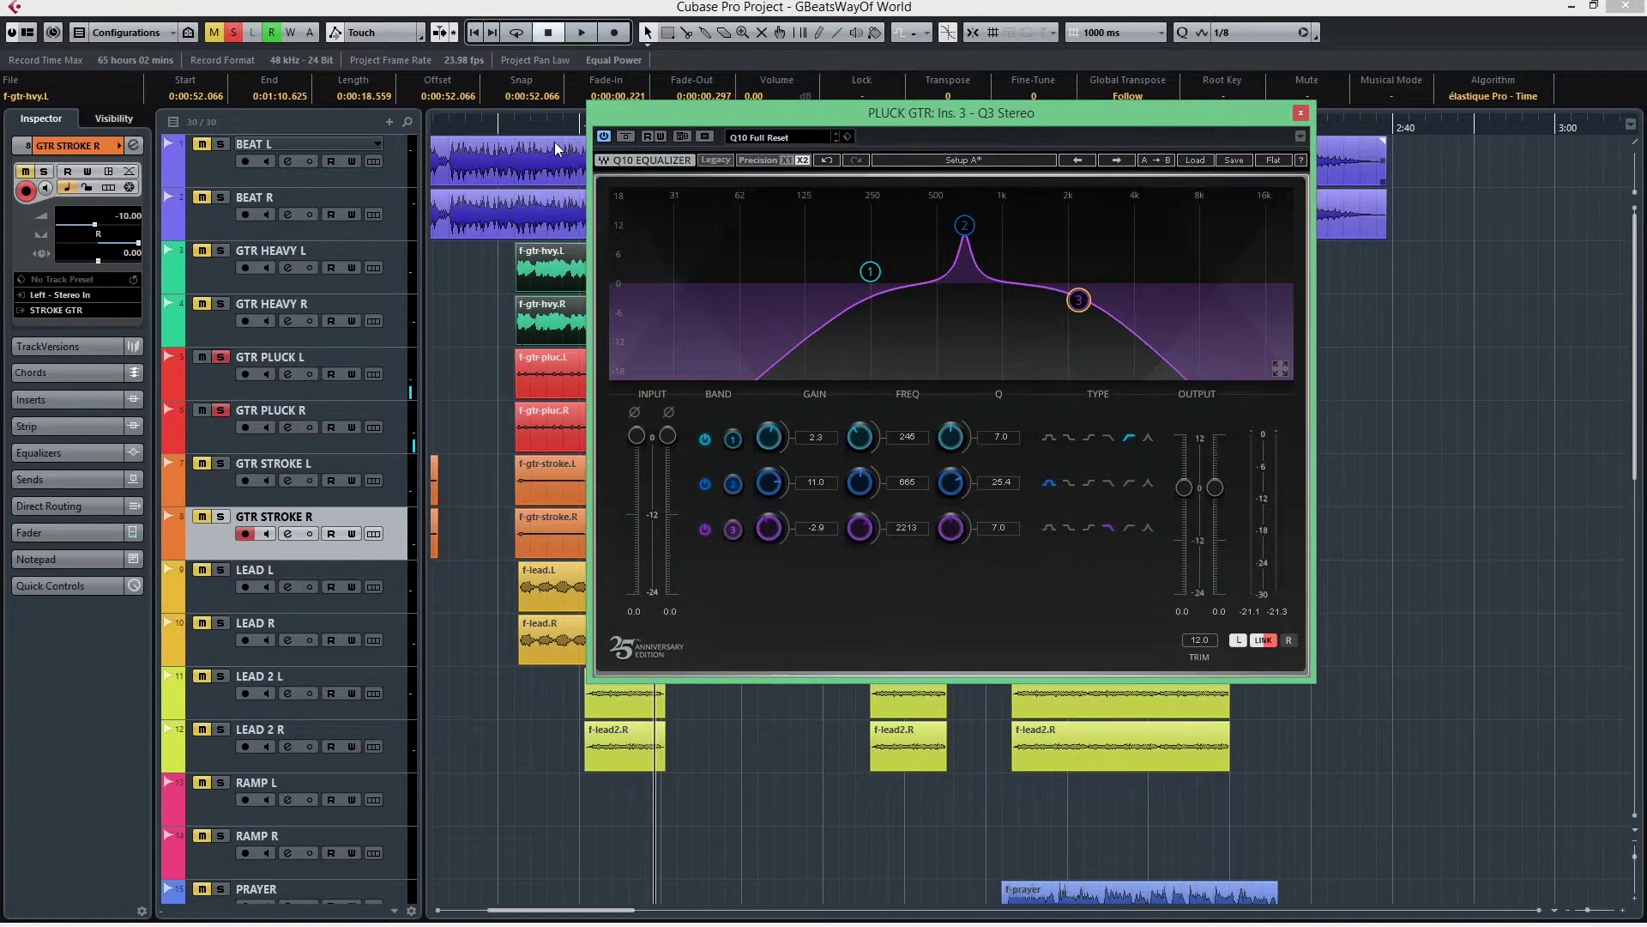
Step: Return to the guitar section and clear all solos to hear the Pluck EQ in the full mix
{"action": "left_click", "coordinate": [550, 130]}
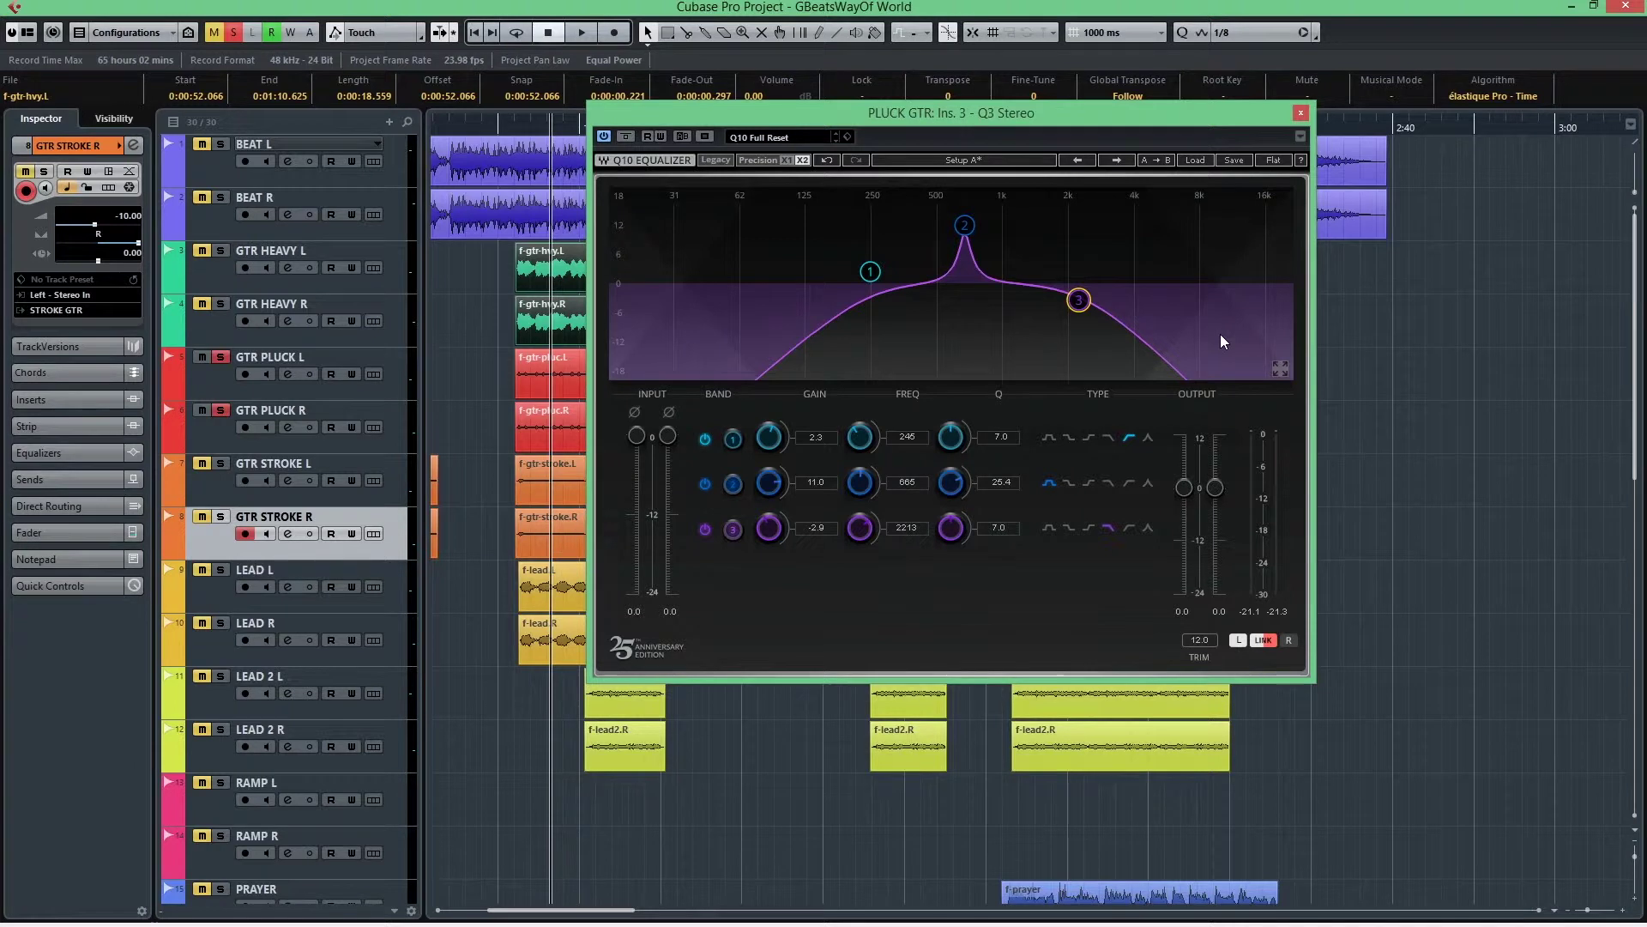
{"action": "left_click", "coordinate": [234, 32]}
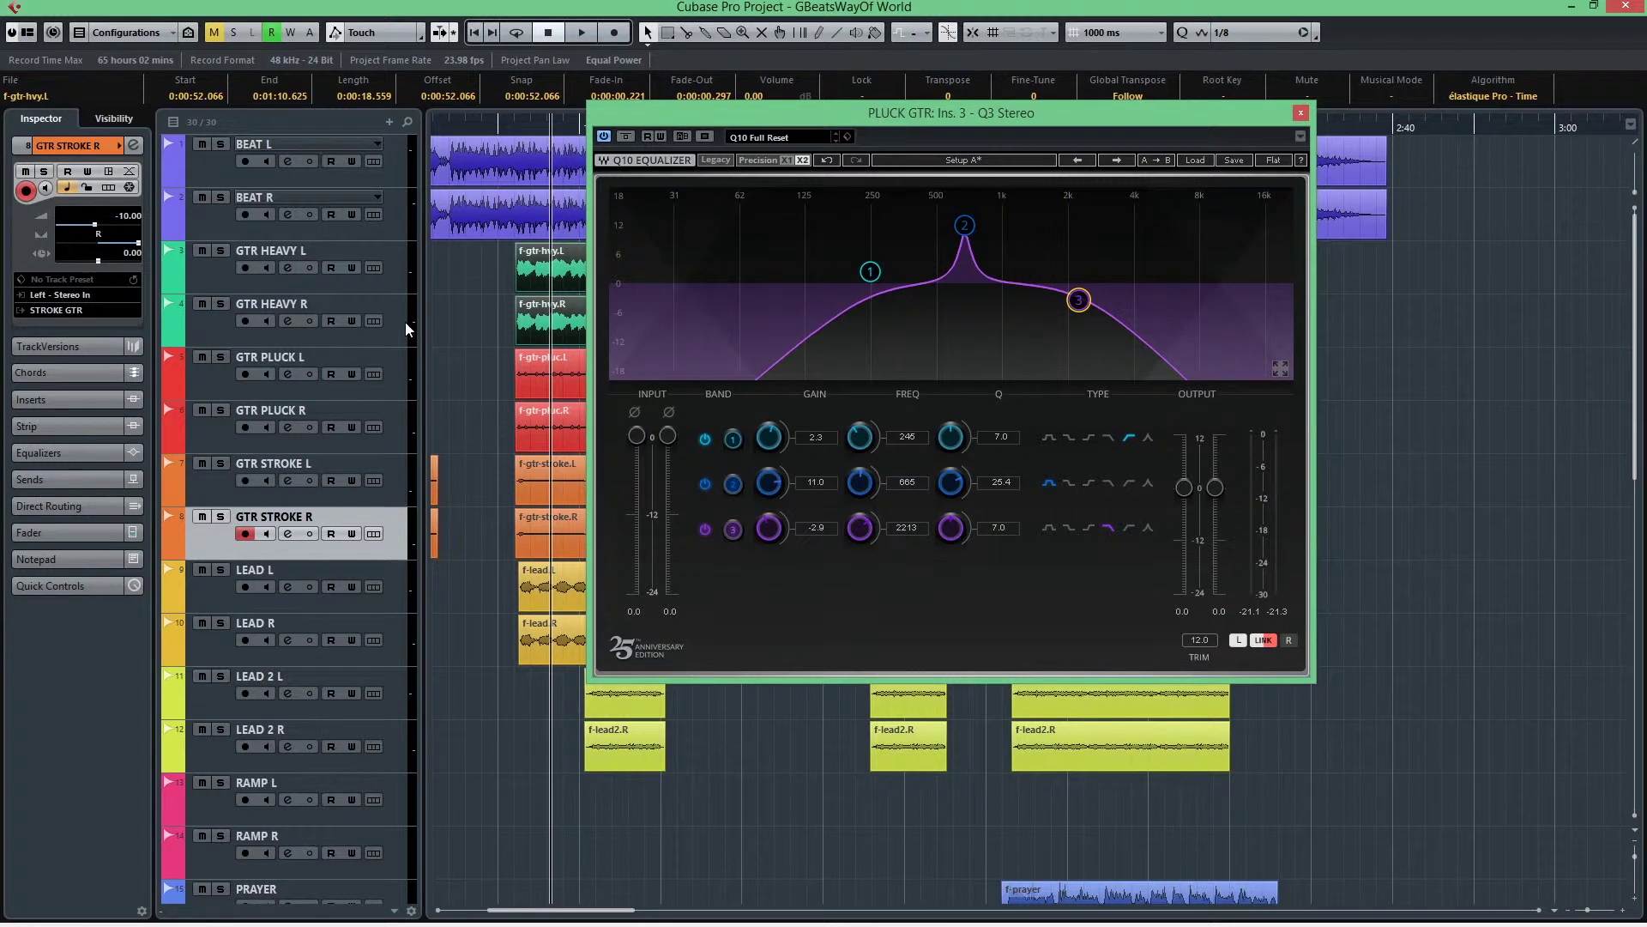
Step: Open the HEAVY GTR and STROKE GTR group Q10 inserts, moving the PLUCK EQ to the upper right
{"action": "scroll", "coordinate": [301, 690], "scroll_direction": "down", "scroll_amount": 10}
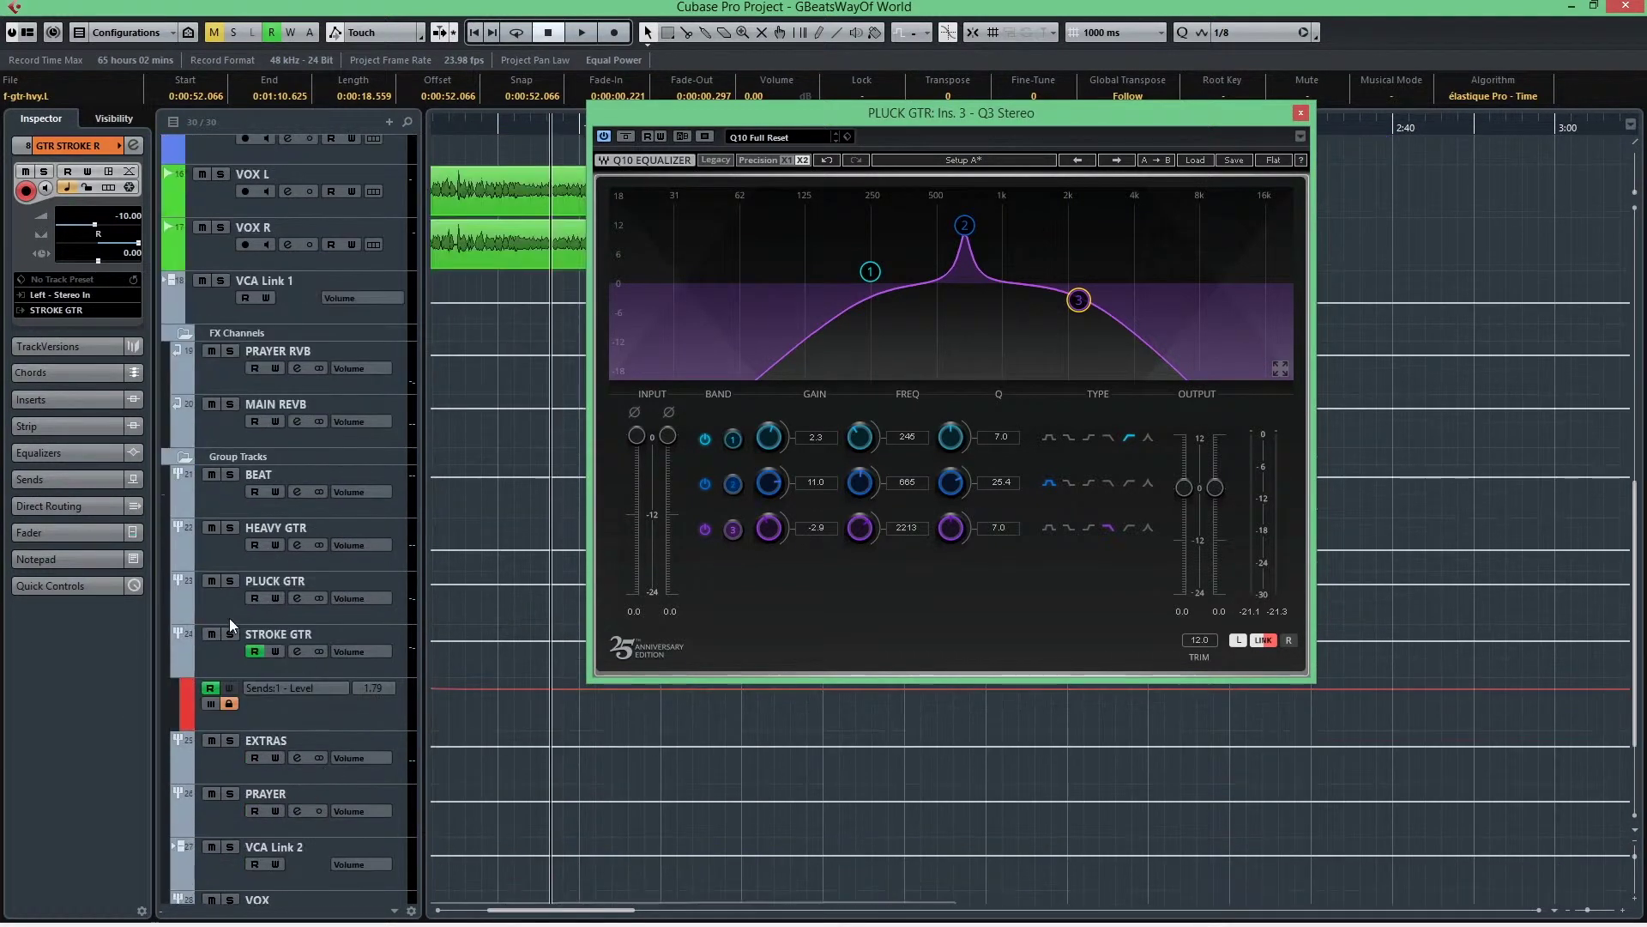
{"action": "left_click", "coordinate": [224, 540]}
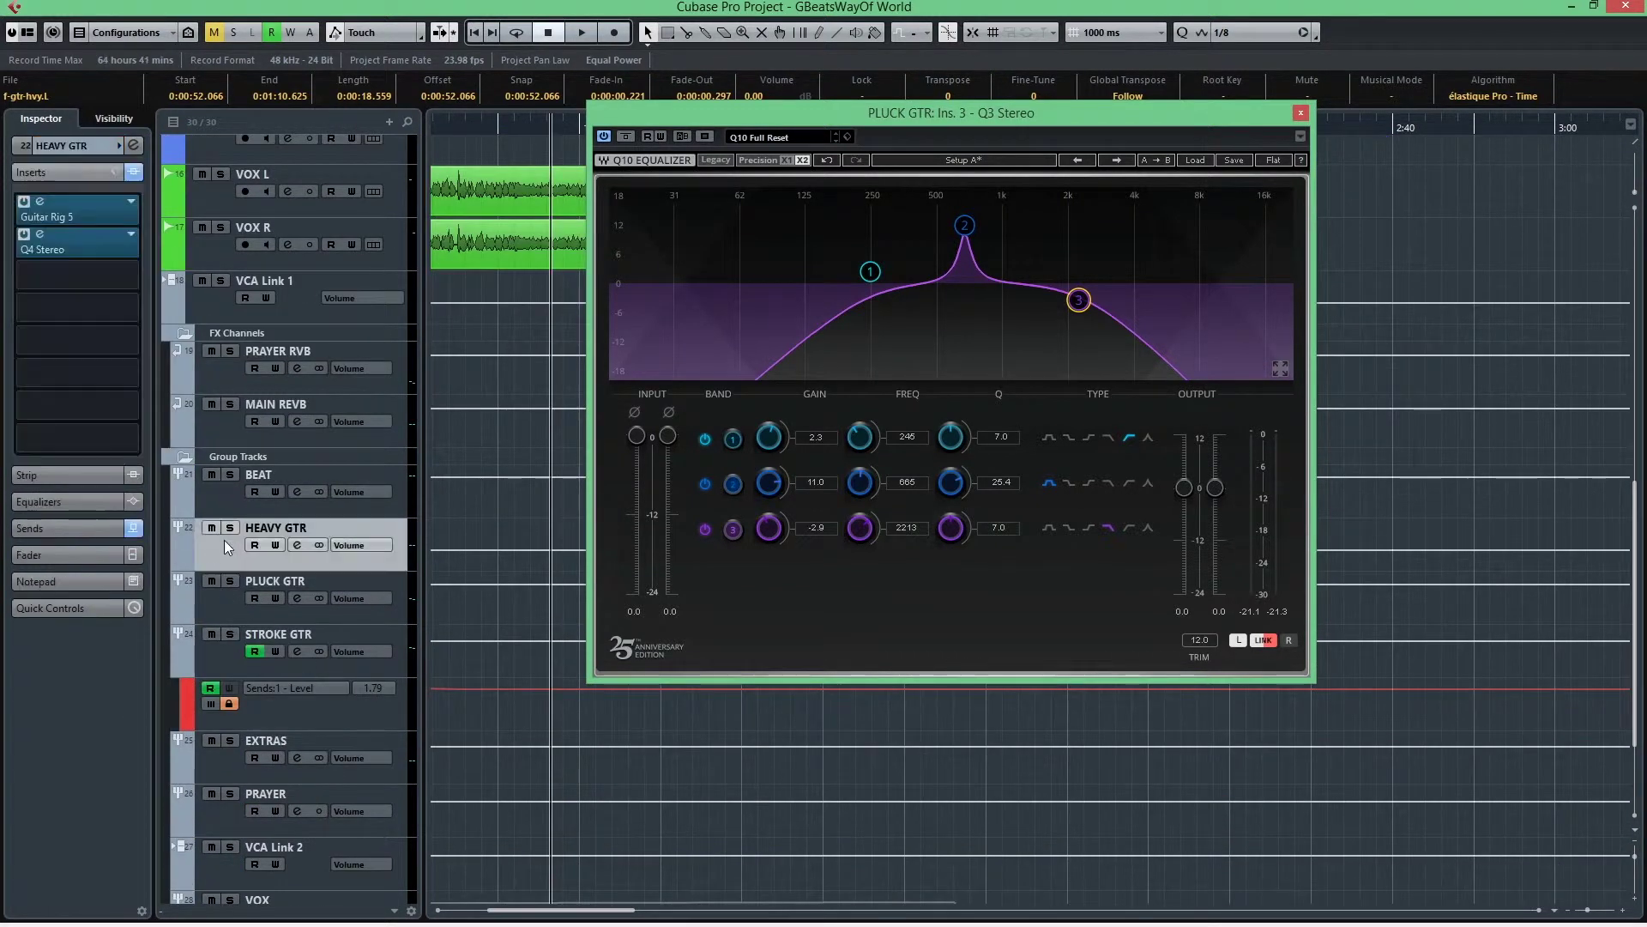
{"action": "left_click", "coordinate": [40, 233]}
{"action": "left_click_drag", "start_coordinate": [942, 120], "coordinate": [1156, 28]}
{"action": "left_click", "coordinate": [218, 611]}
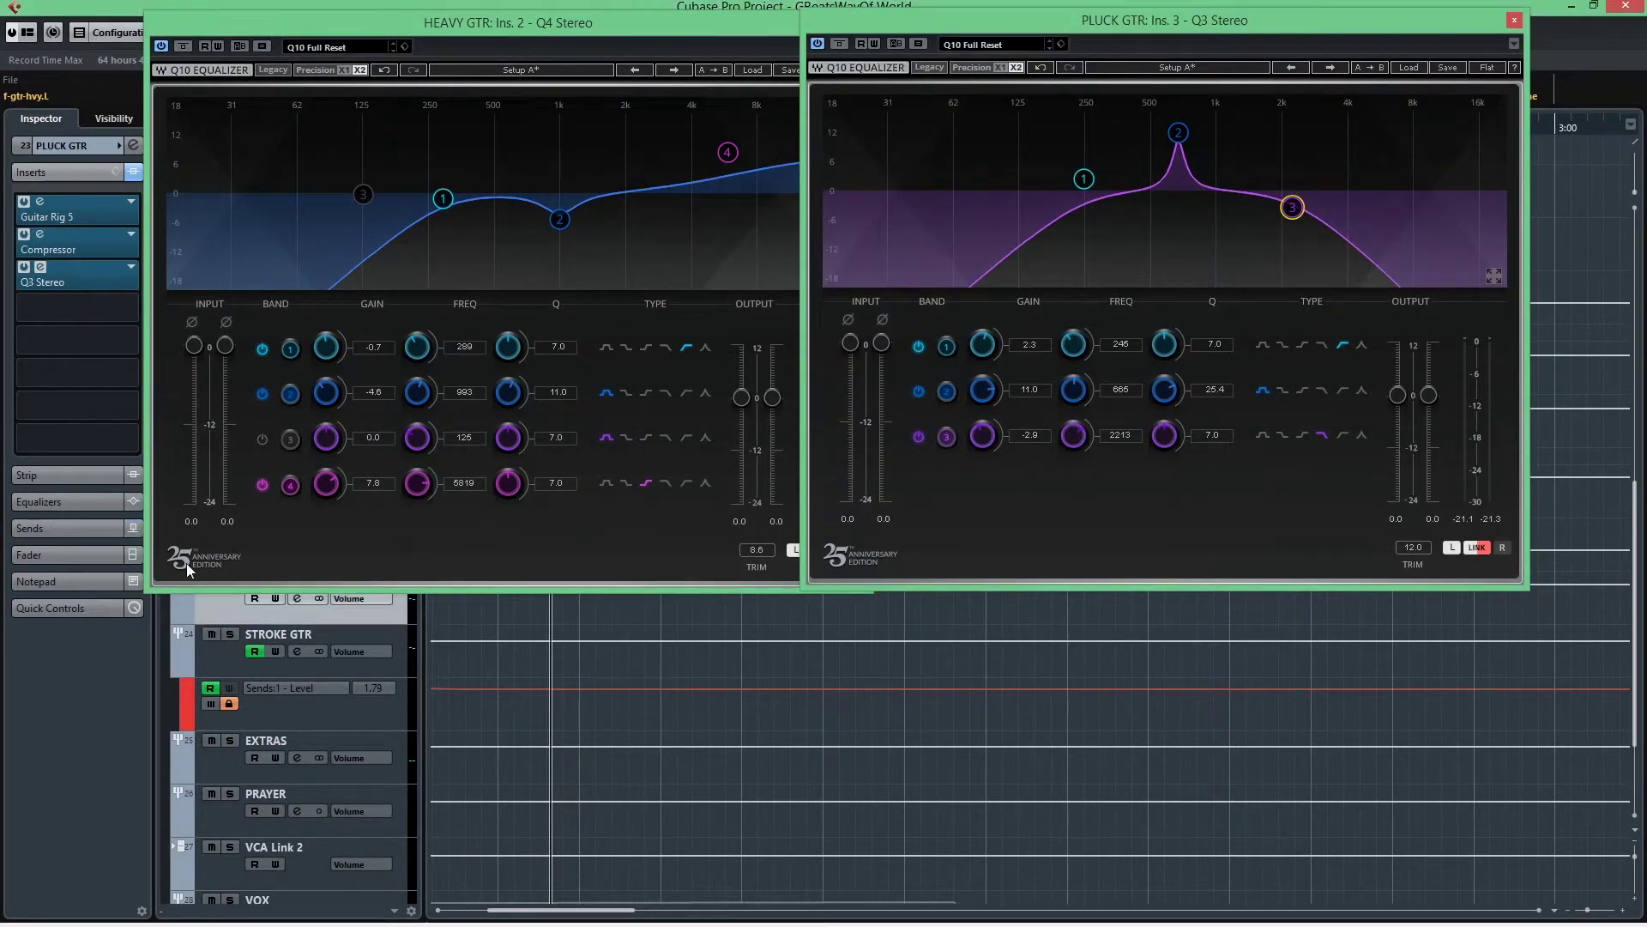
{"action": "left_click", "coordinate": [228, 652]}
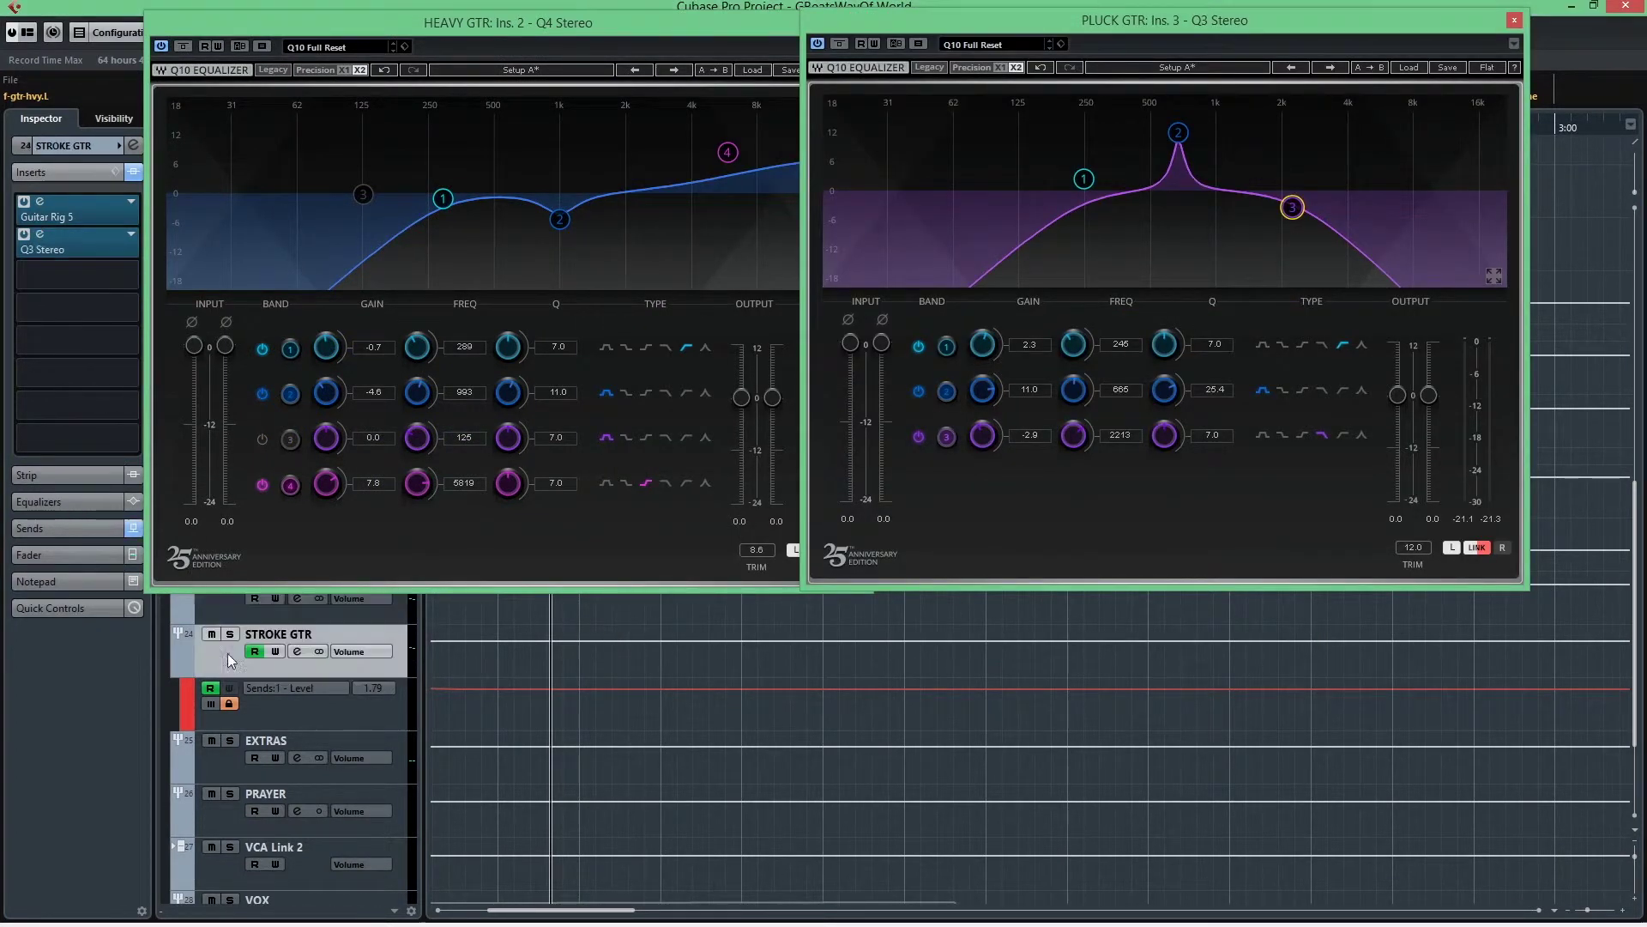
{"action": "left_click", "coordinate": [40, 233]}
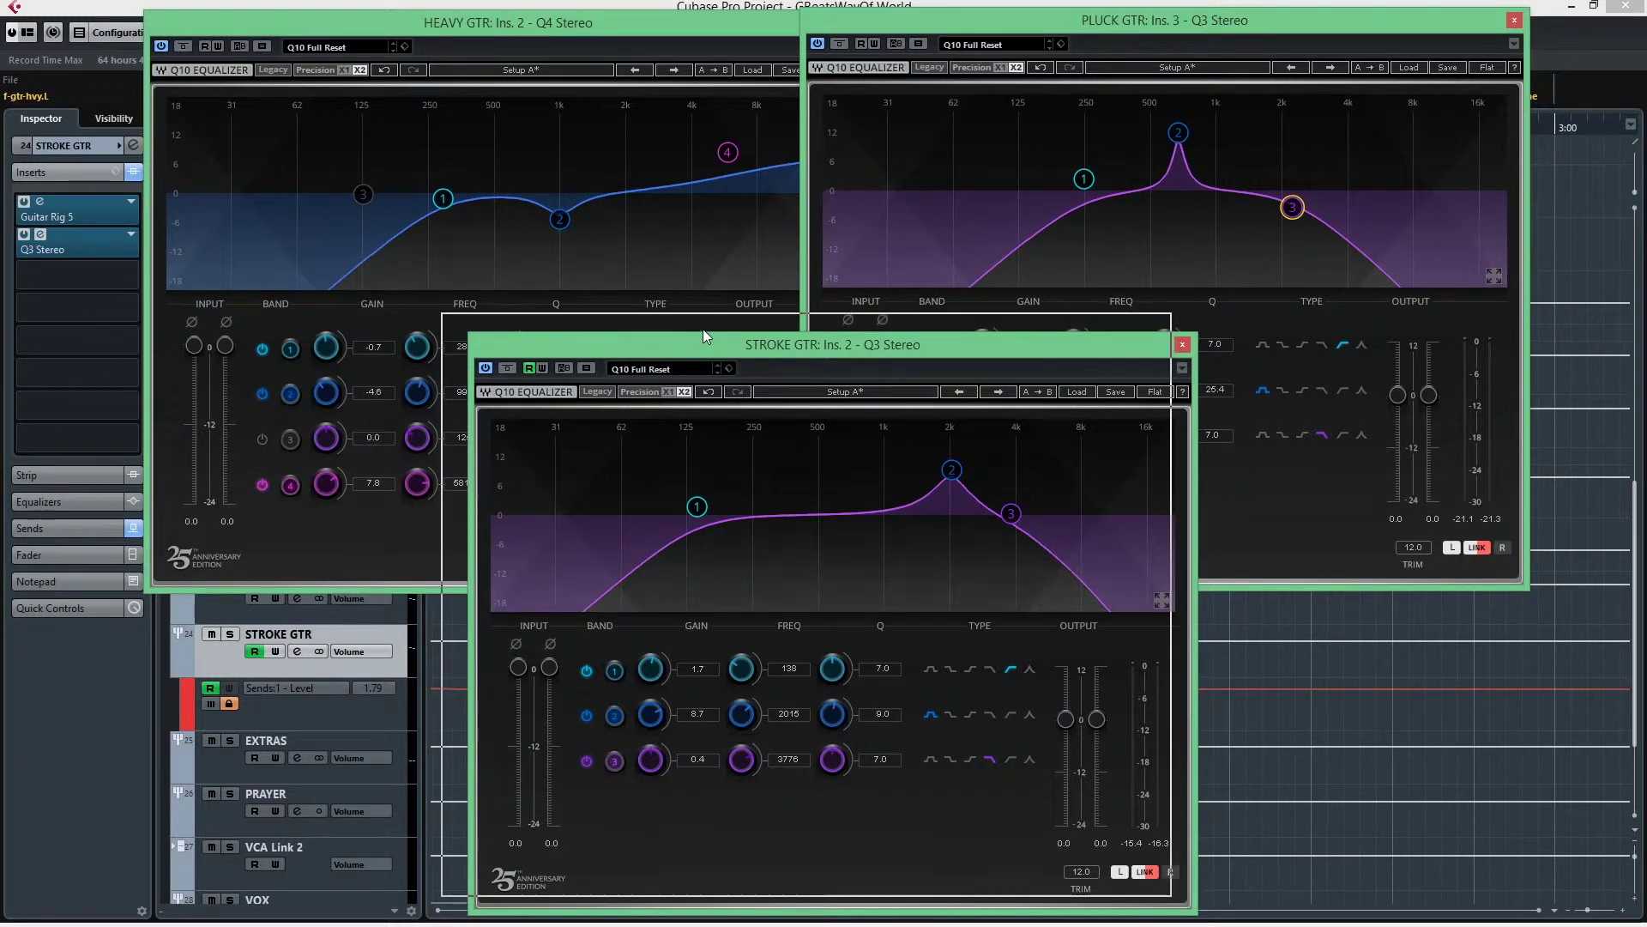
Step: Reposition the three Q10 windows and bring the STROKE GTR equalizer to the front
{"action": "left_click_drag", "start_coordinate": [719, 345], "coordinate": [698, 324]}
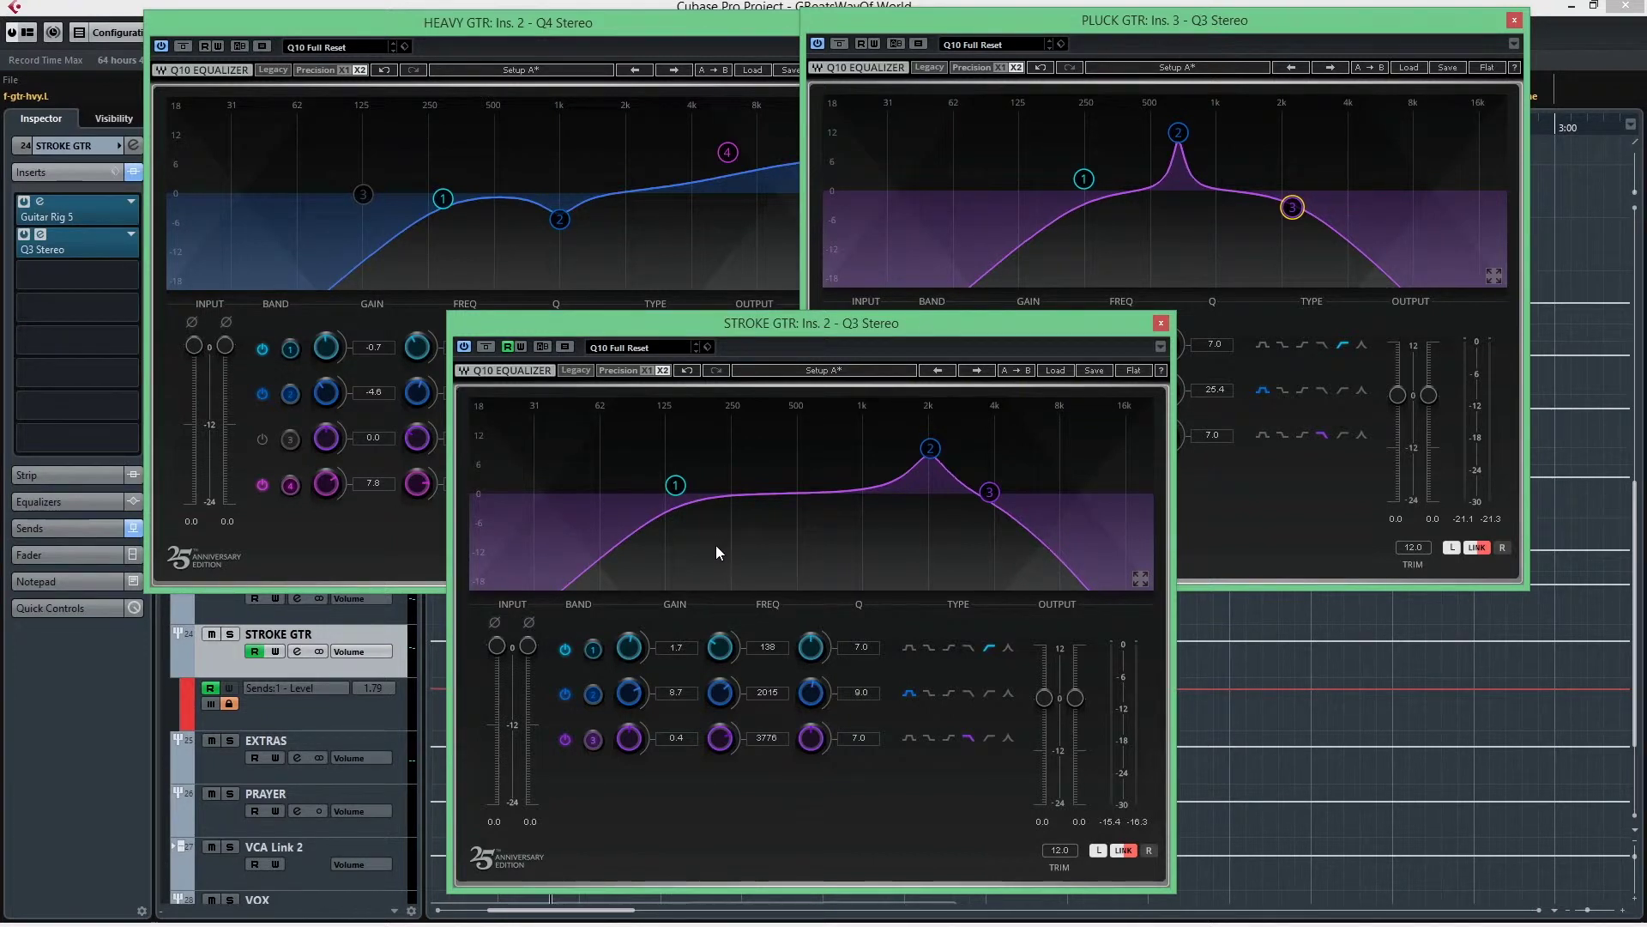
{"action": "left_click", "coordinate": [537, 29]}
{"action": "left_click", "coordinate": [1157, 27]}
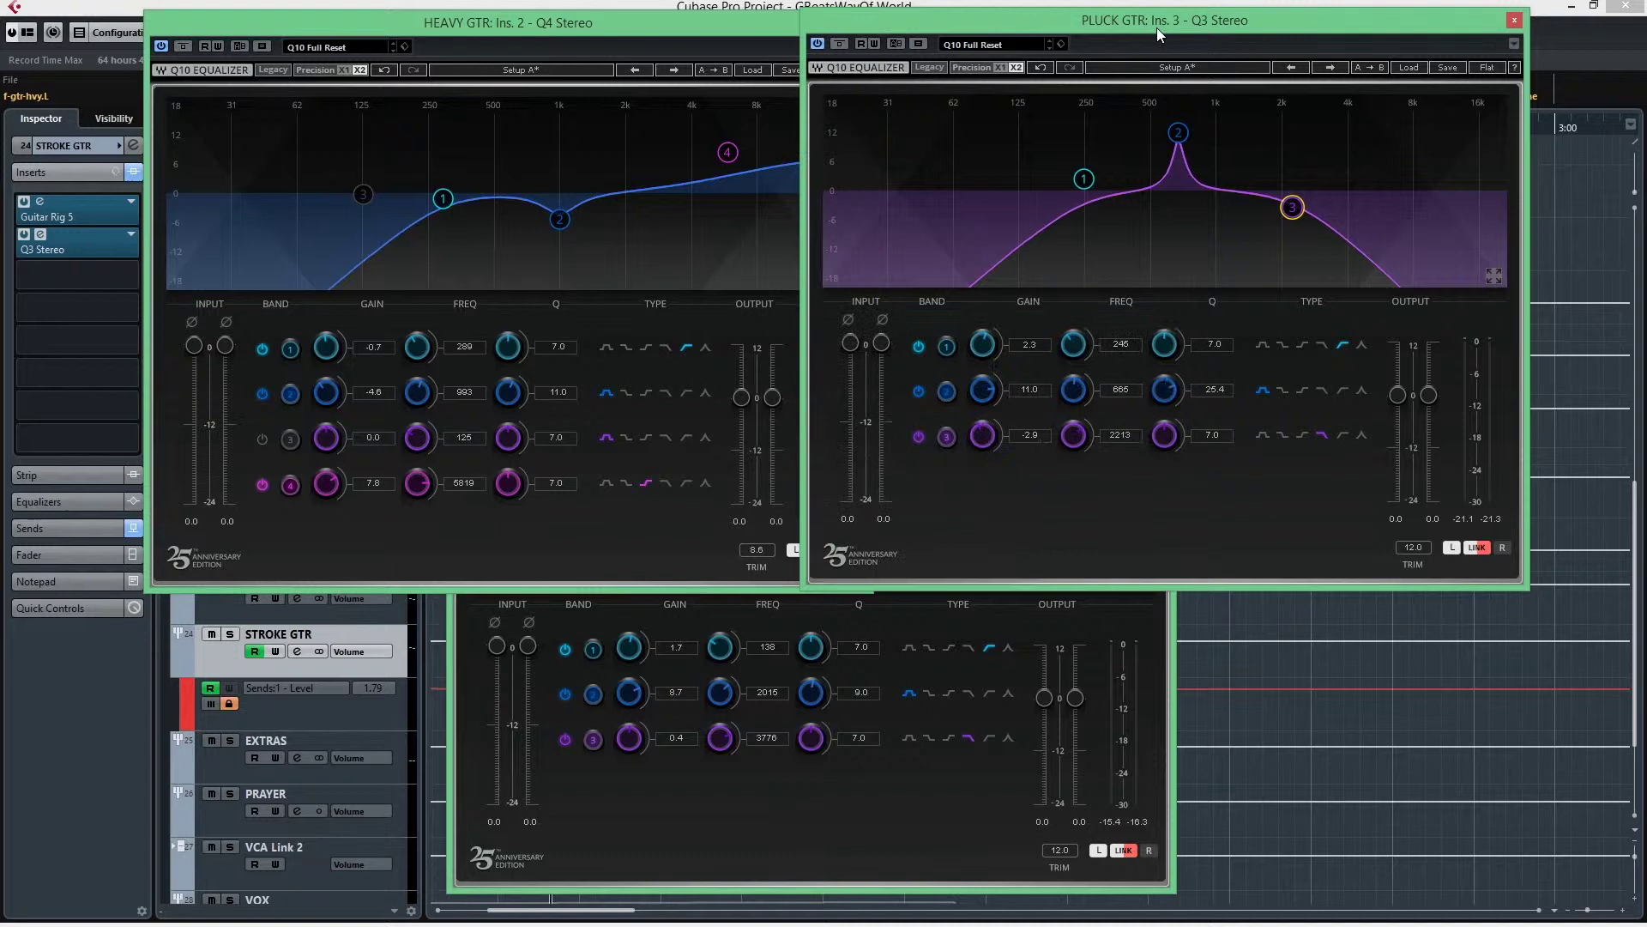
{"action": "left_click", "coordinate": [697, 23]}
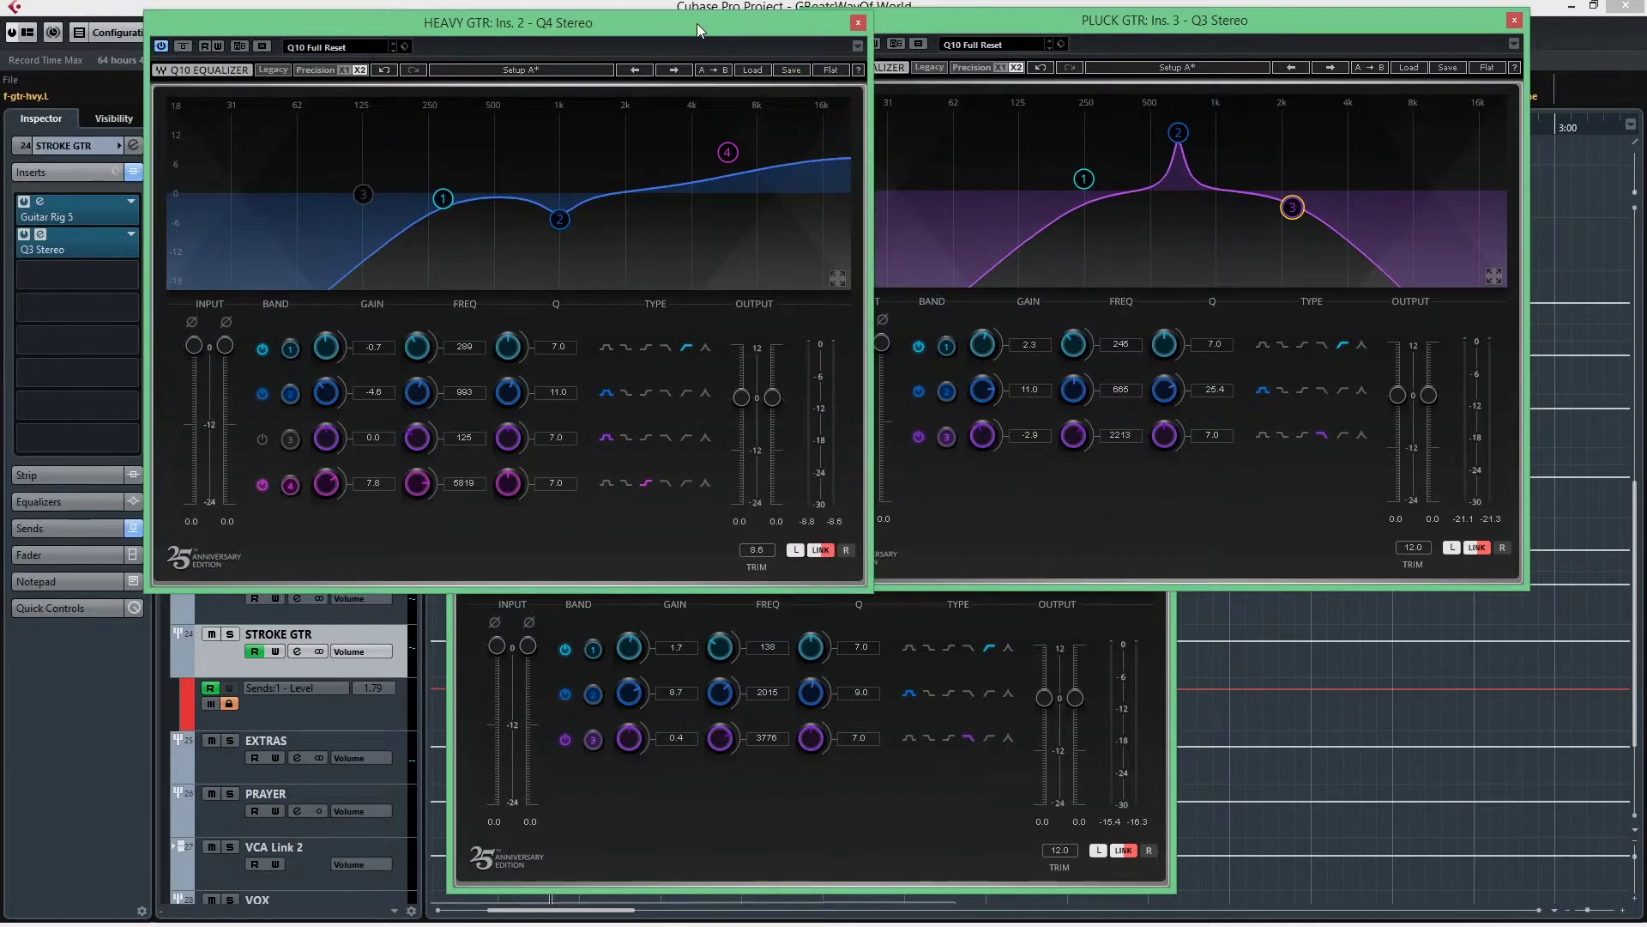
{"action": "left_click", "coordinate": [765, 815]}
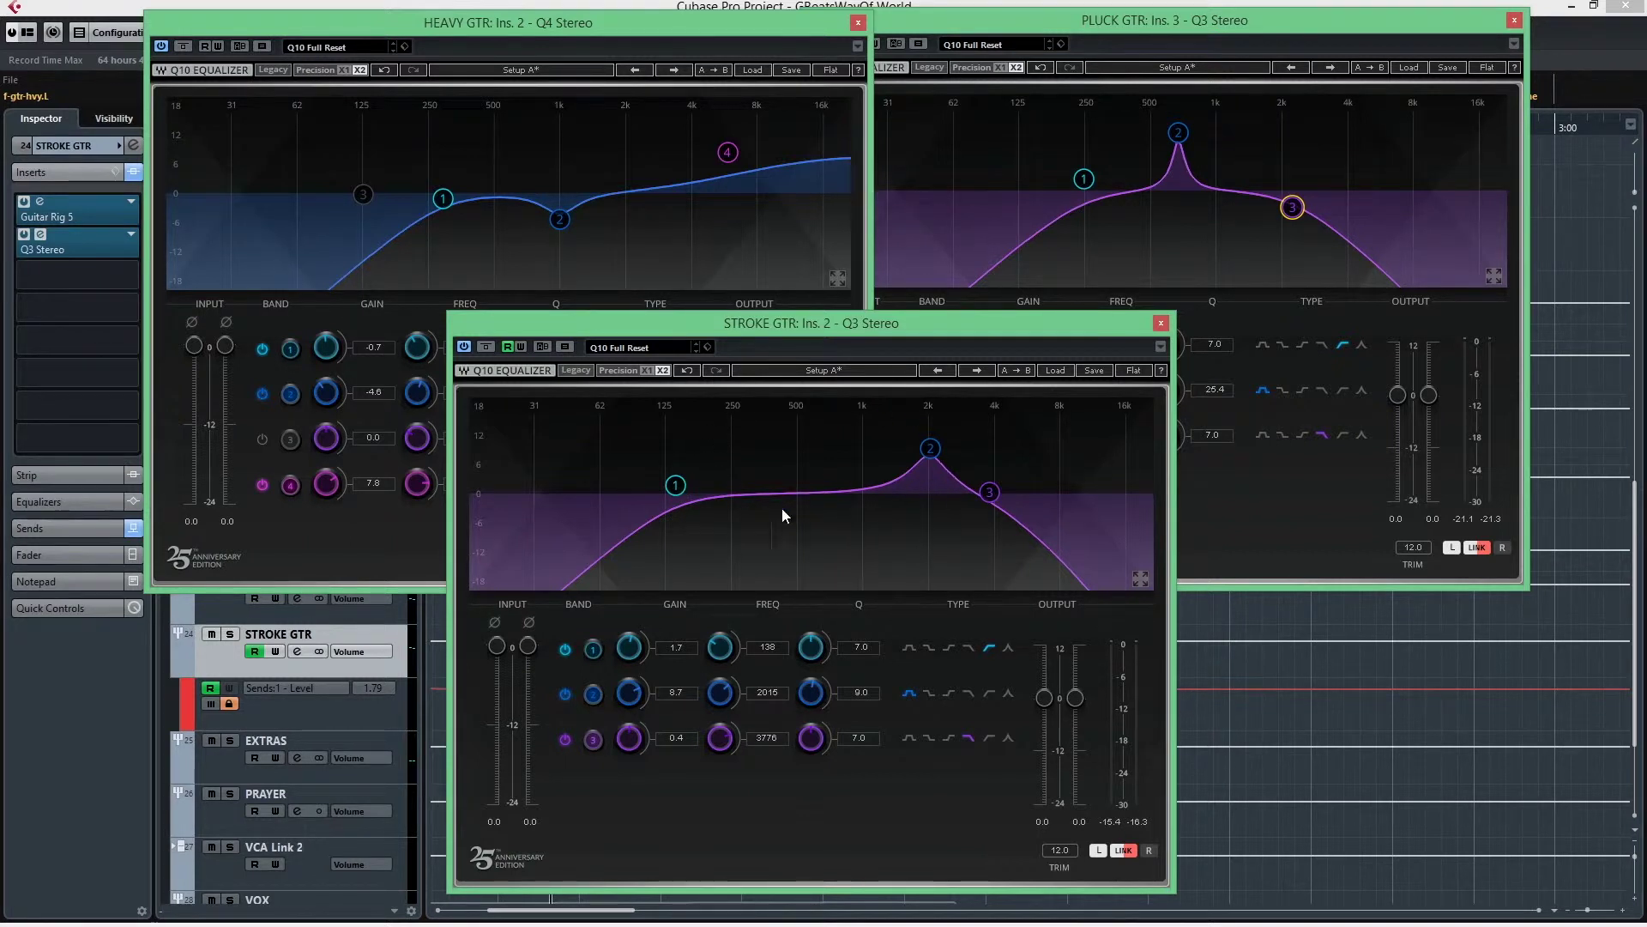
Step: Tighten the STROKE GTR band 2 presence peak near 2030 Hz to a Q of 15.0
{"action": "left_click", "coordinate": [923, 443]}
{"action": "scroll", "coordinate": [818, 693], "scroll_direction": "up", "scroll_amount": 6}
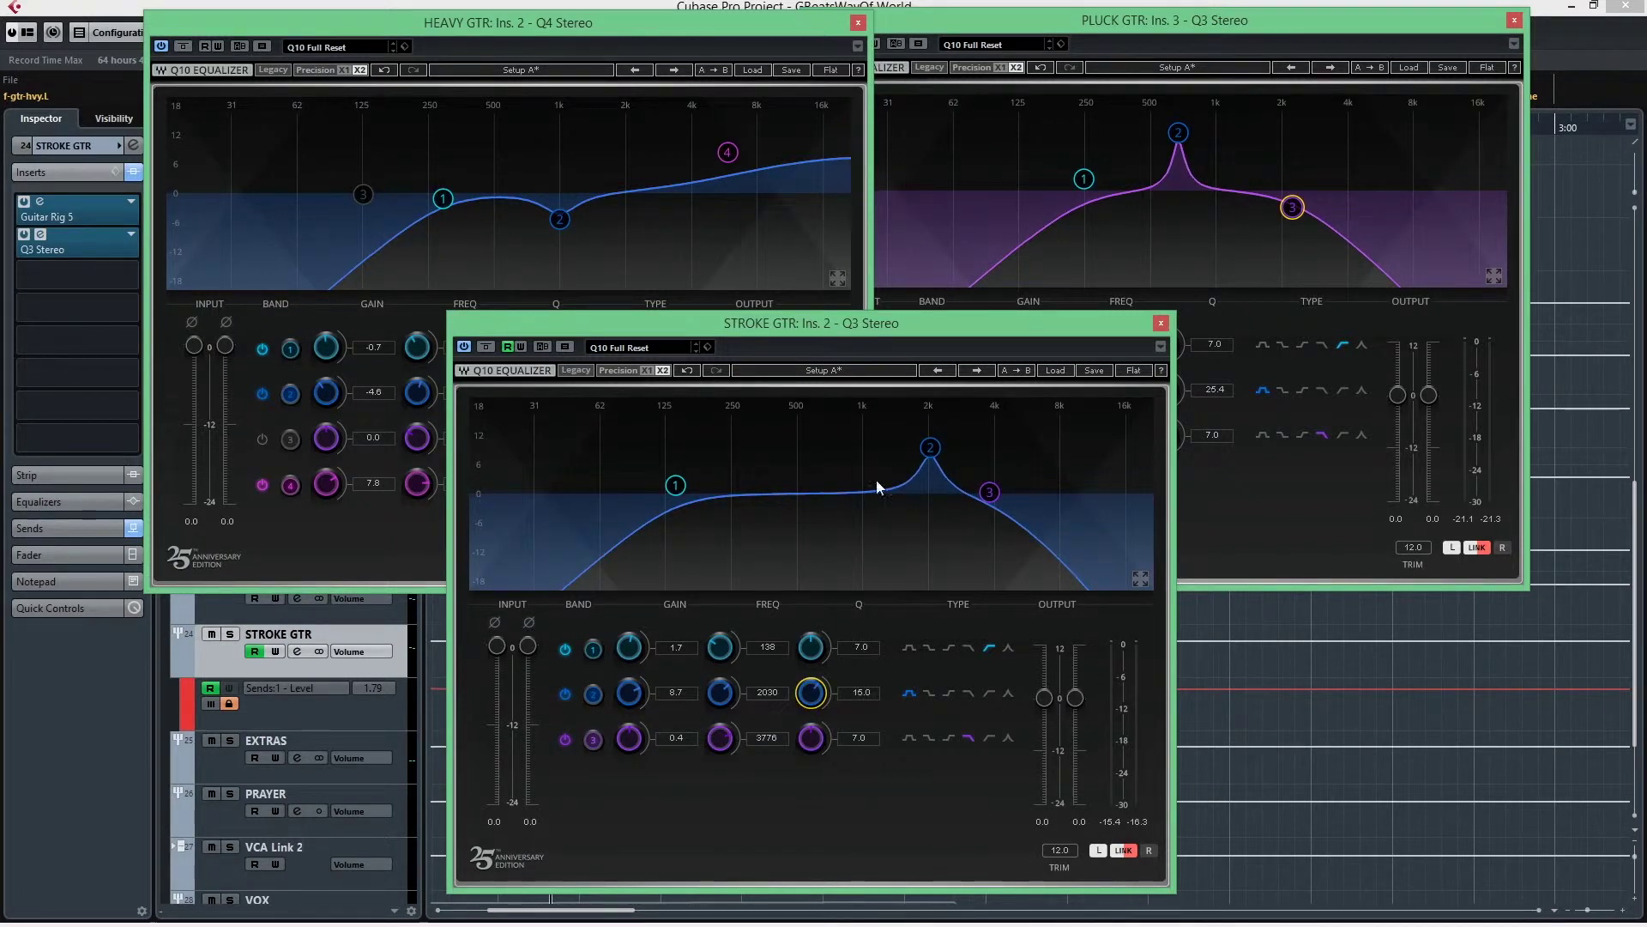
{"action": "left_click", "coordinate": [932, 445]}
Step: Compare the bands of the HEAVY, PLUCK and STROKE GTR Q10 EQ curves
{"action": "left_click", "coordinate": [675, 484]}
{"action": "left_click", "coordinate": [989, 494]}
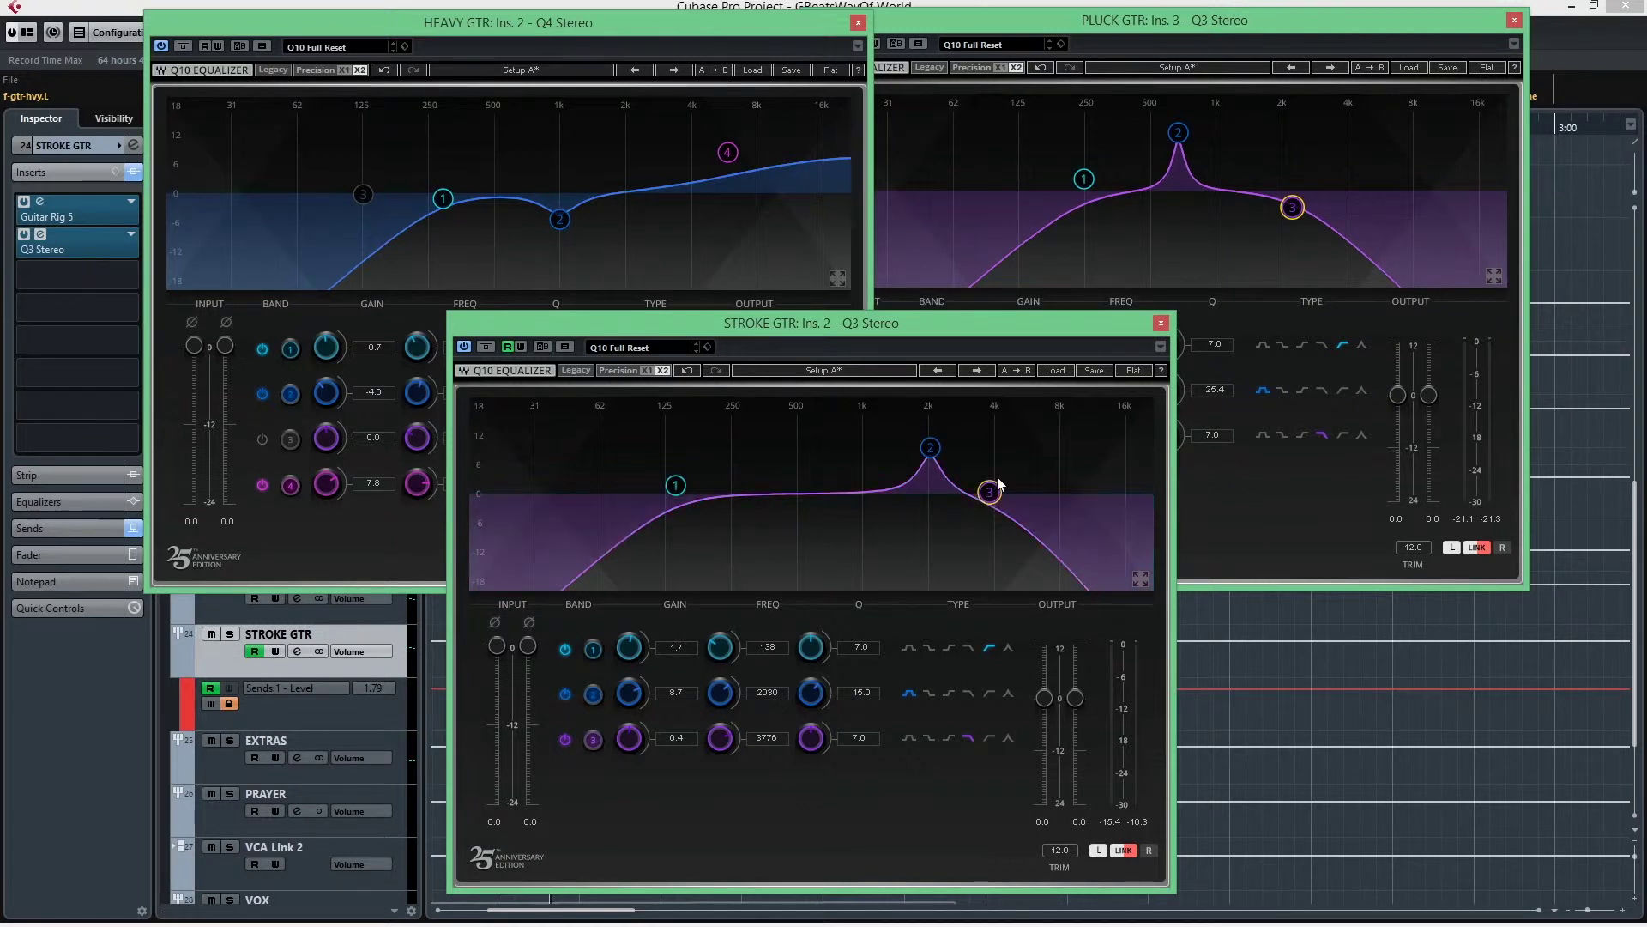
{"action": "left_click", "coordinate": [1290, 211]}
{"action": "left_click", "coordinate": [1084, 180]}
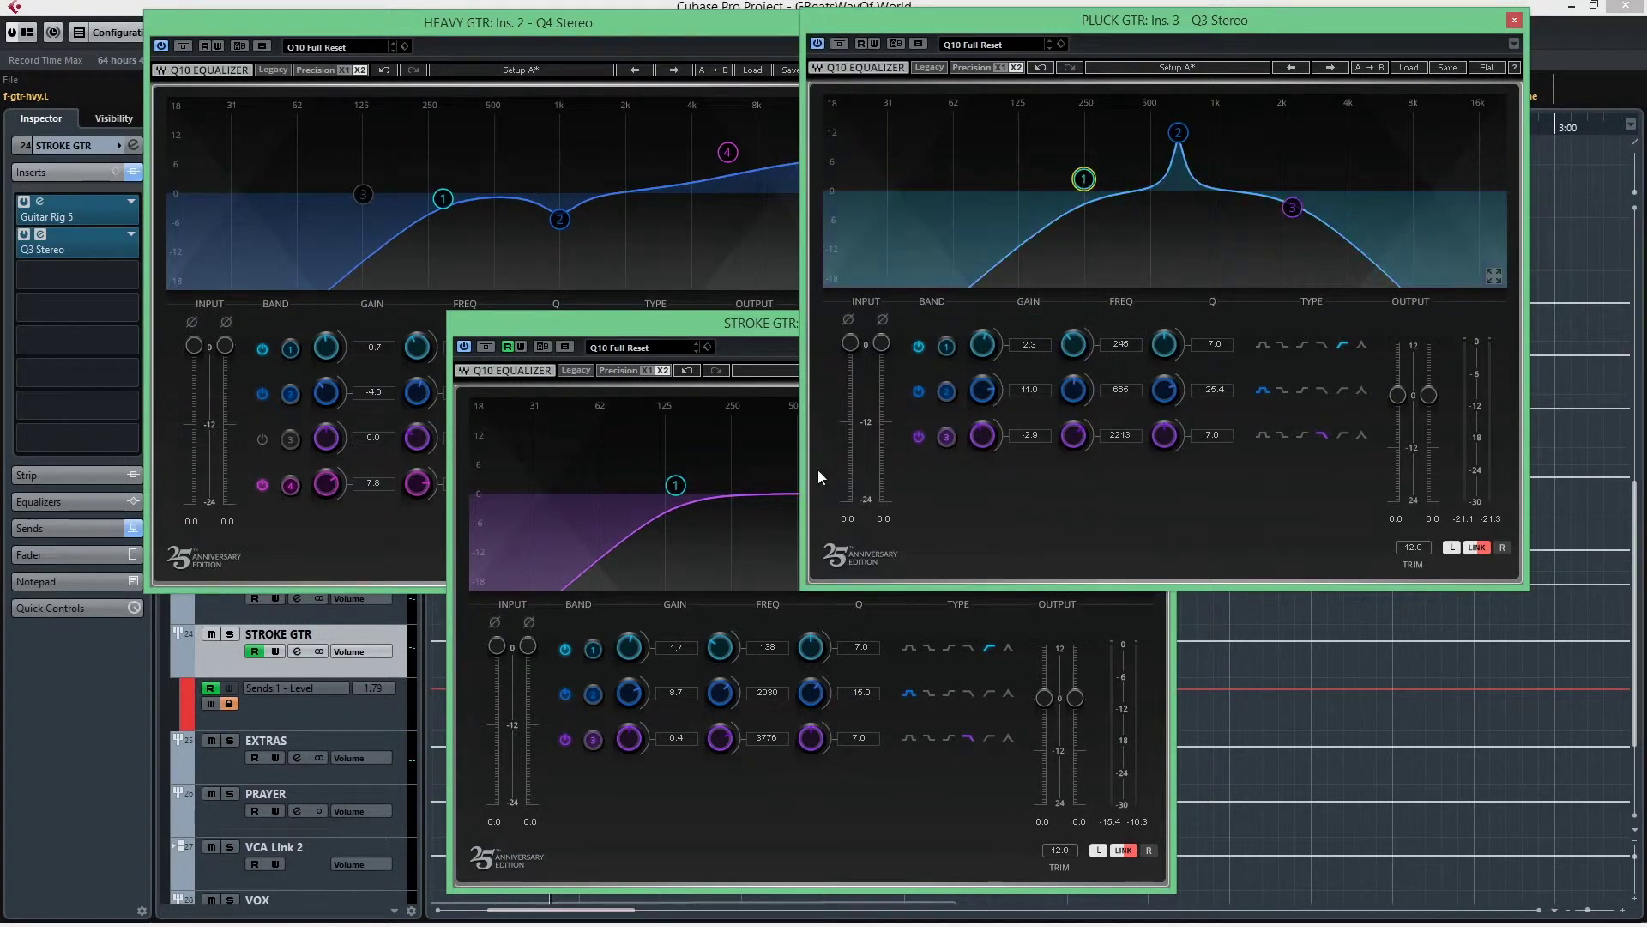
{"action": "left_click", "coordinate": [677, 486]}
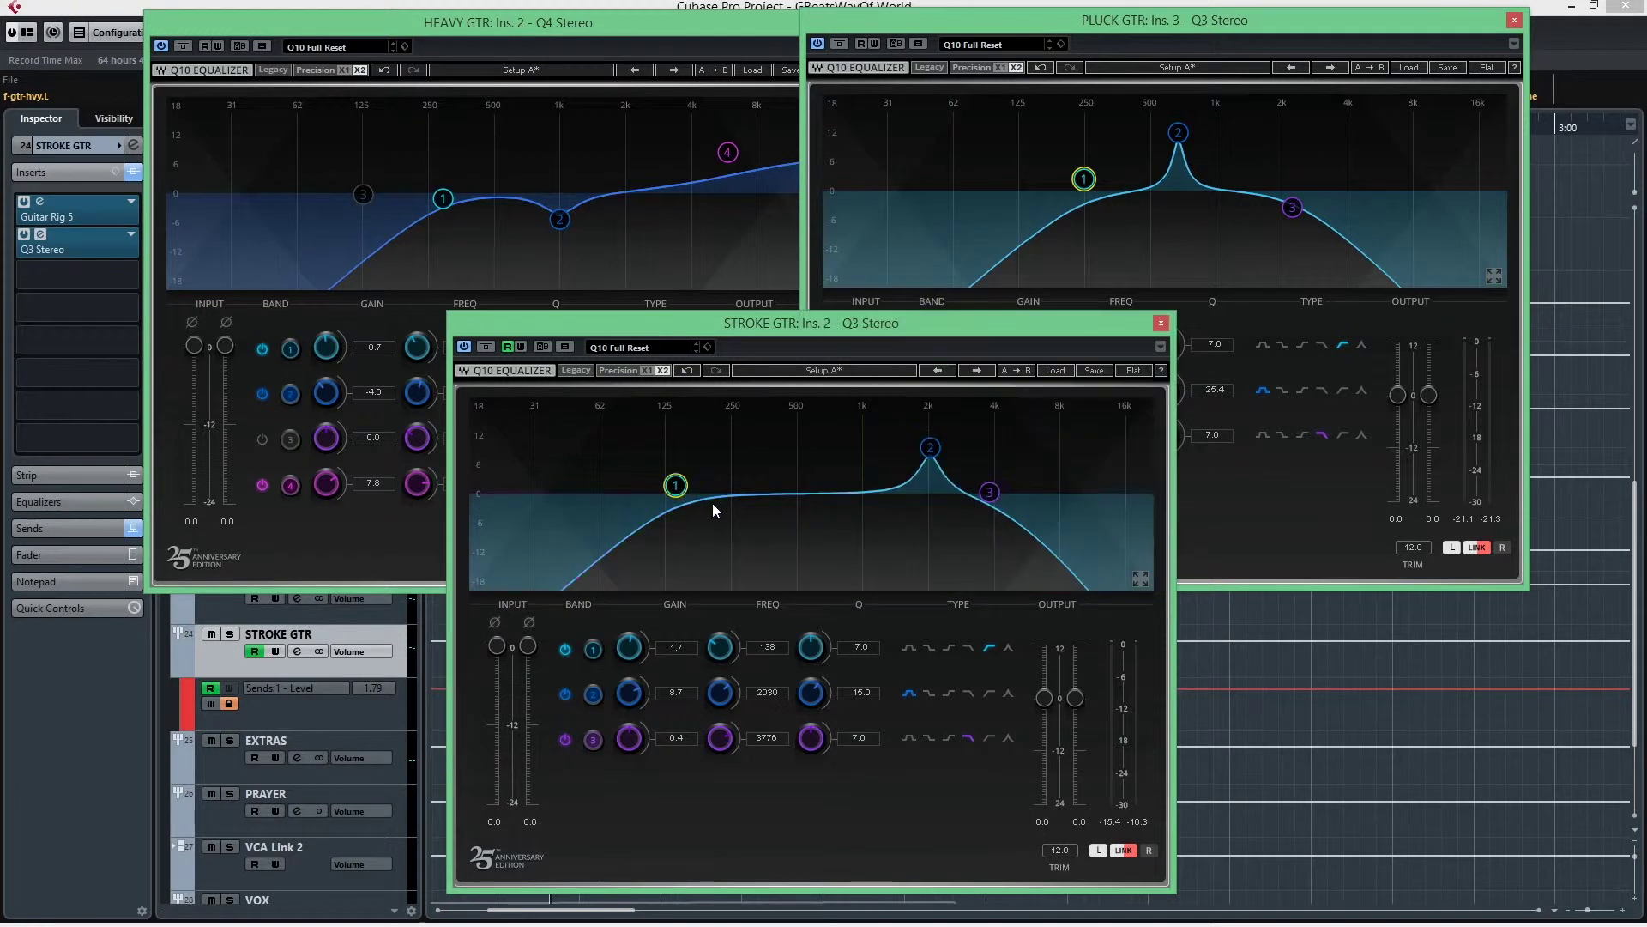
{"action": "left_click", "coordinate": [988, 493]}
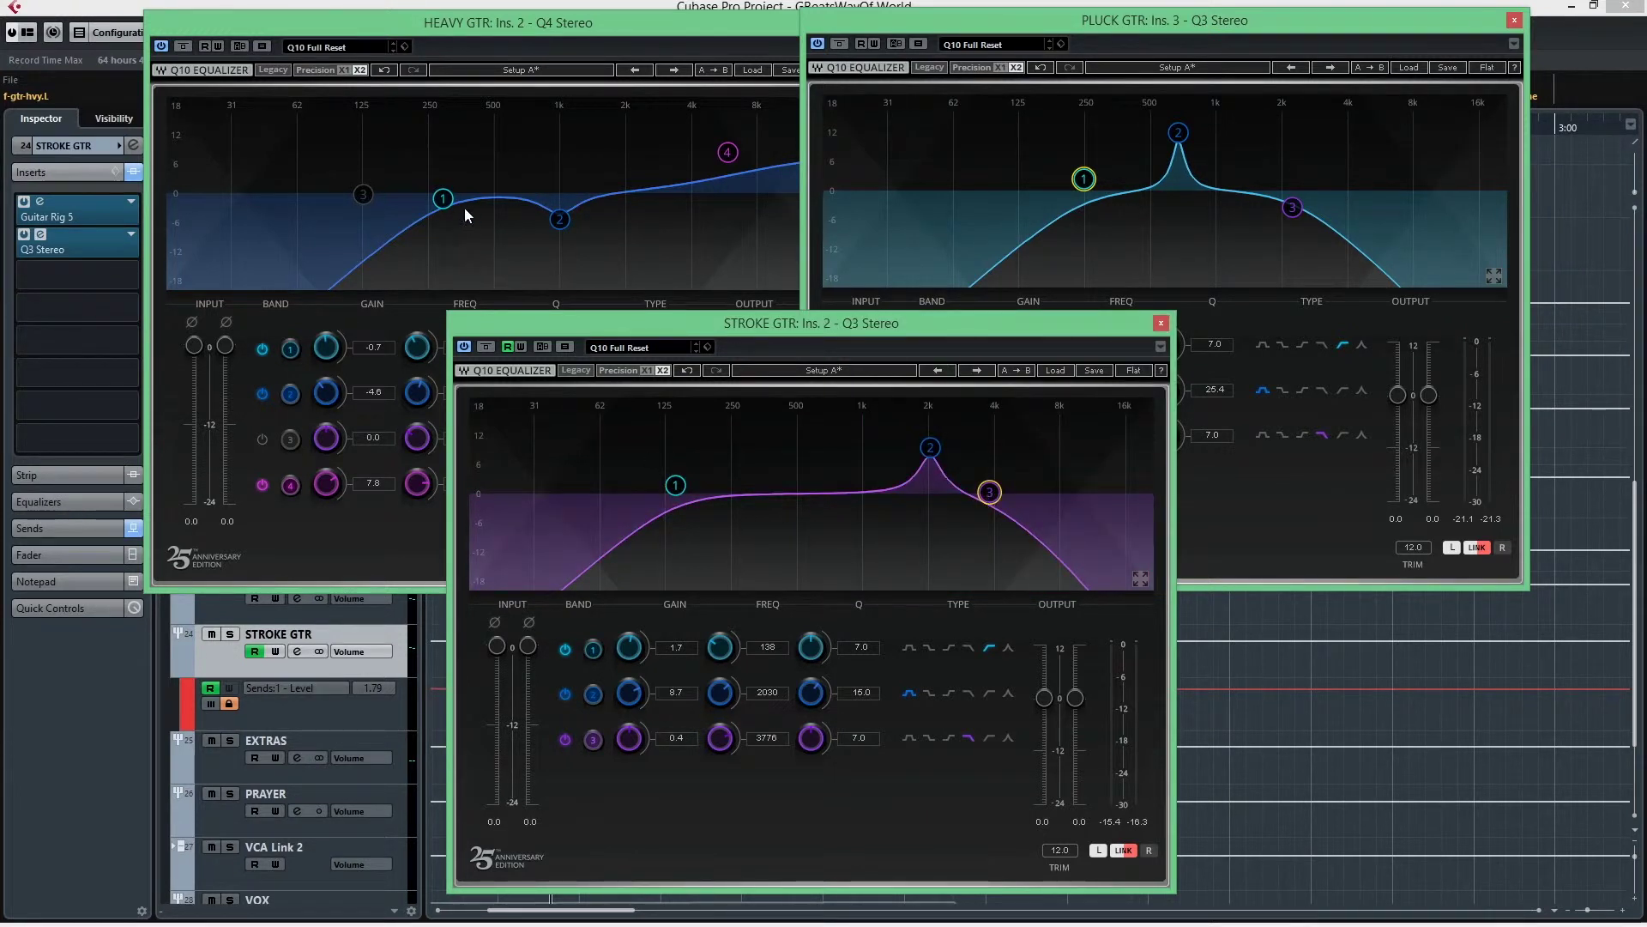
{"action": "left_click", "coordinate": [442, 200]}
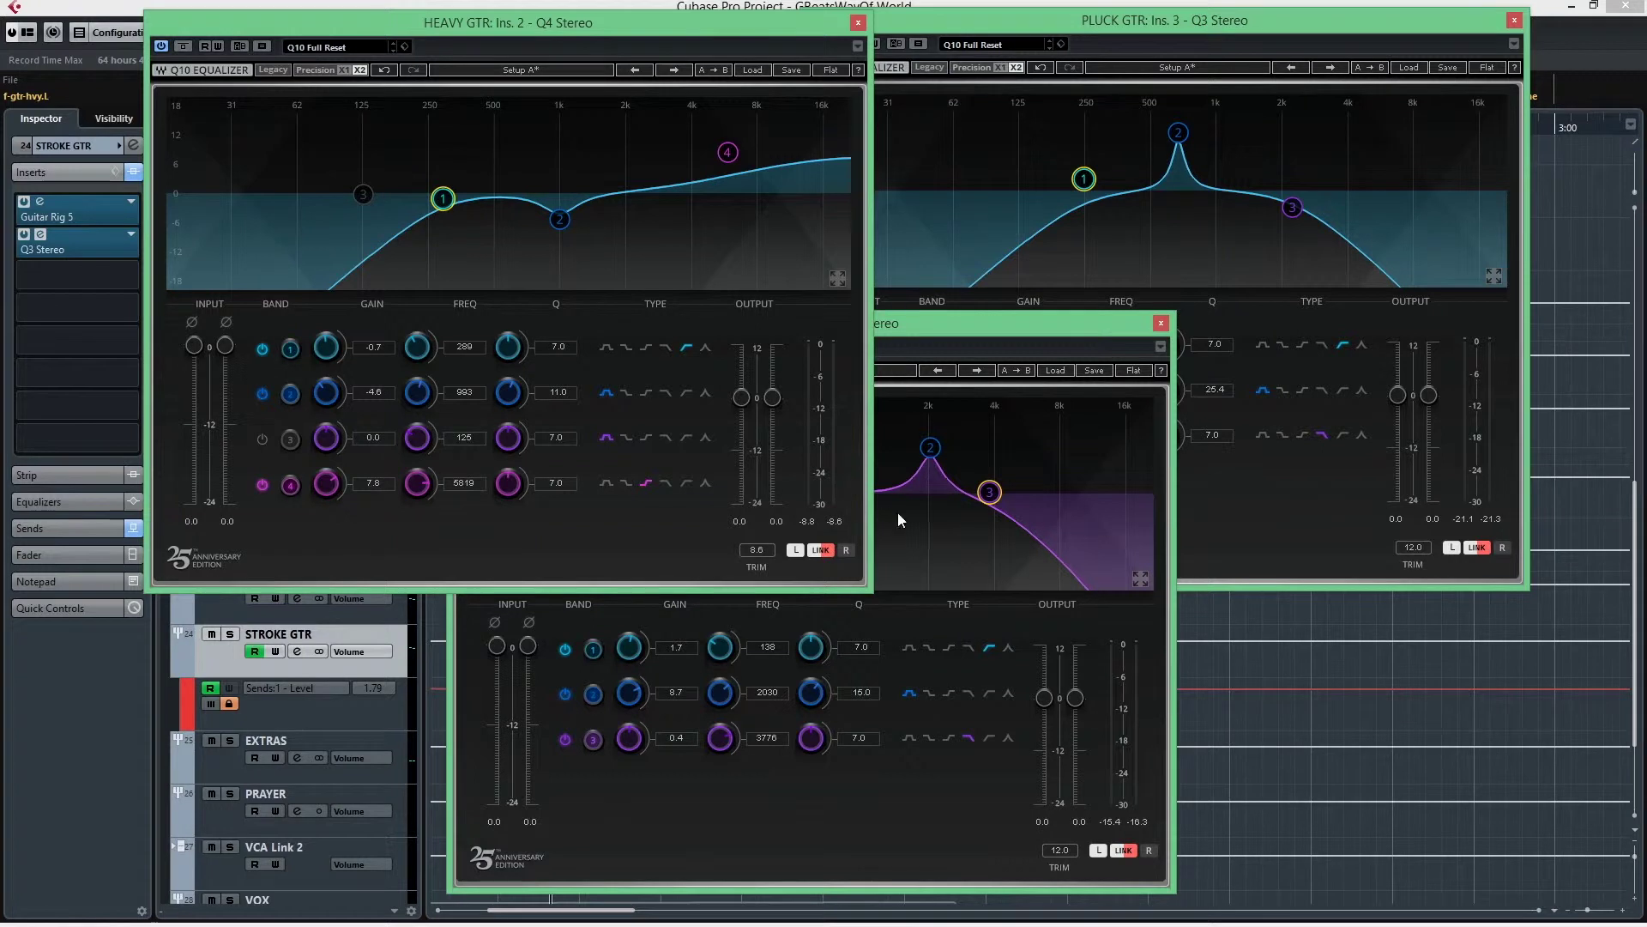
{"action": "left_click", "coordinate": [913, 24]}
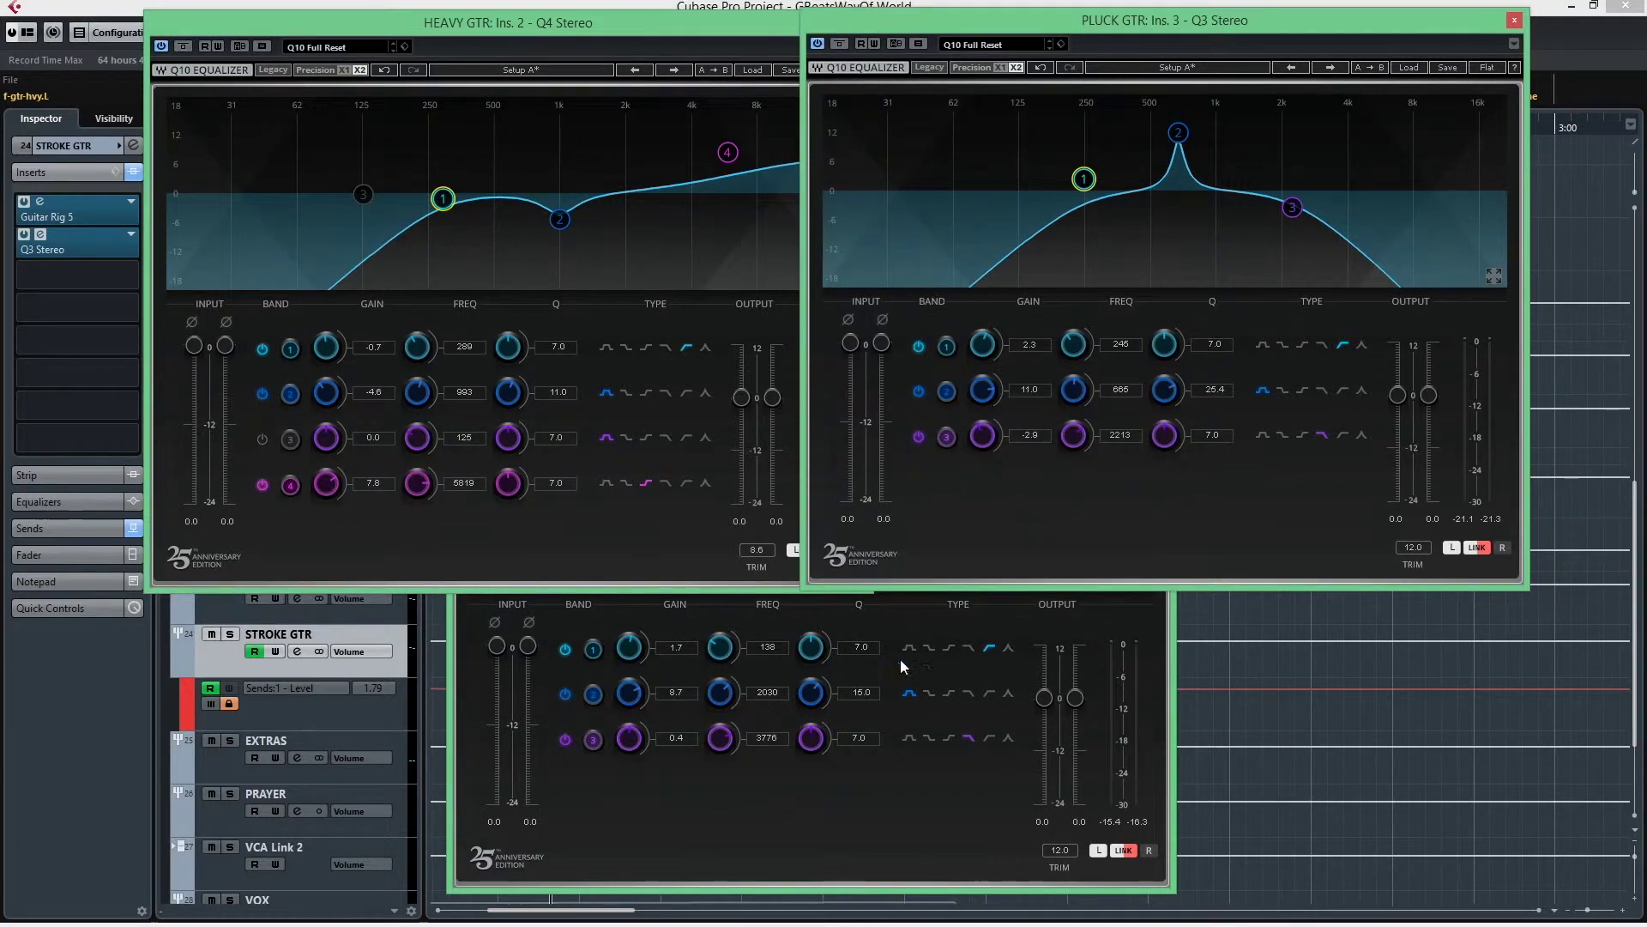
{"action": "left_click", "coordinate": [934, 820]}
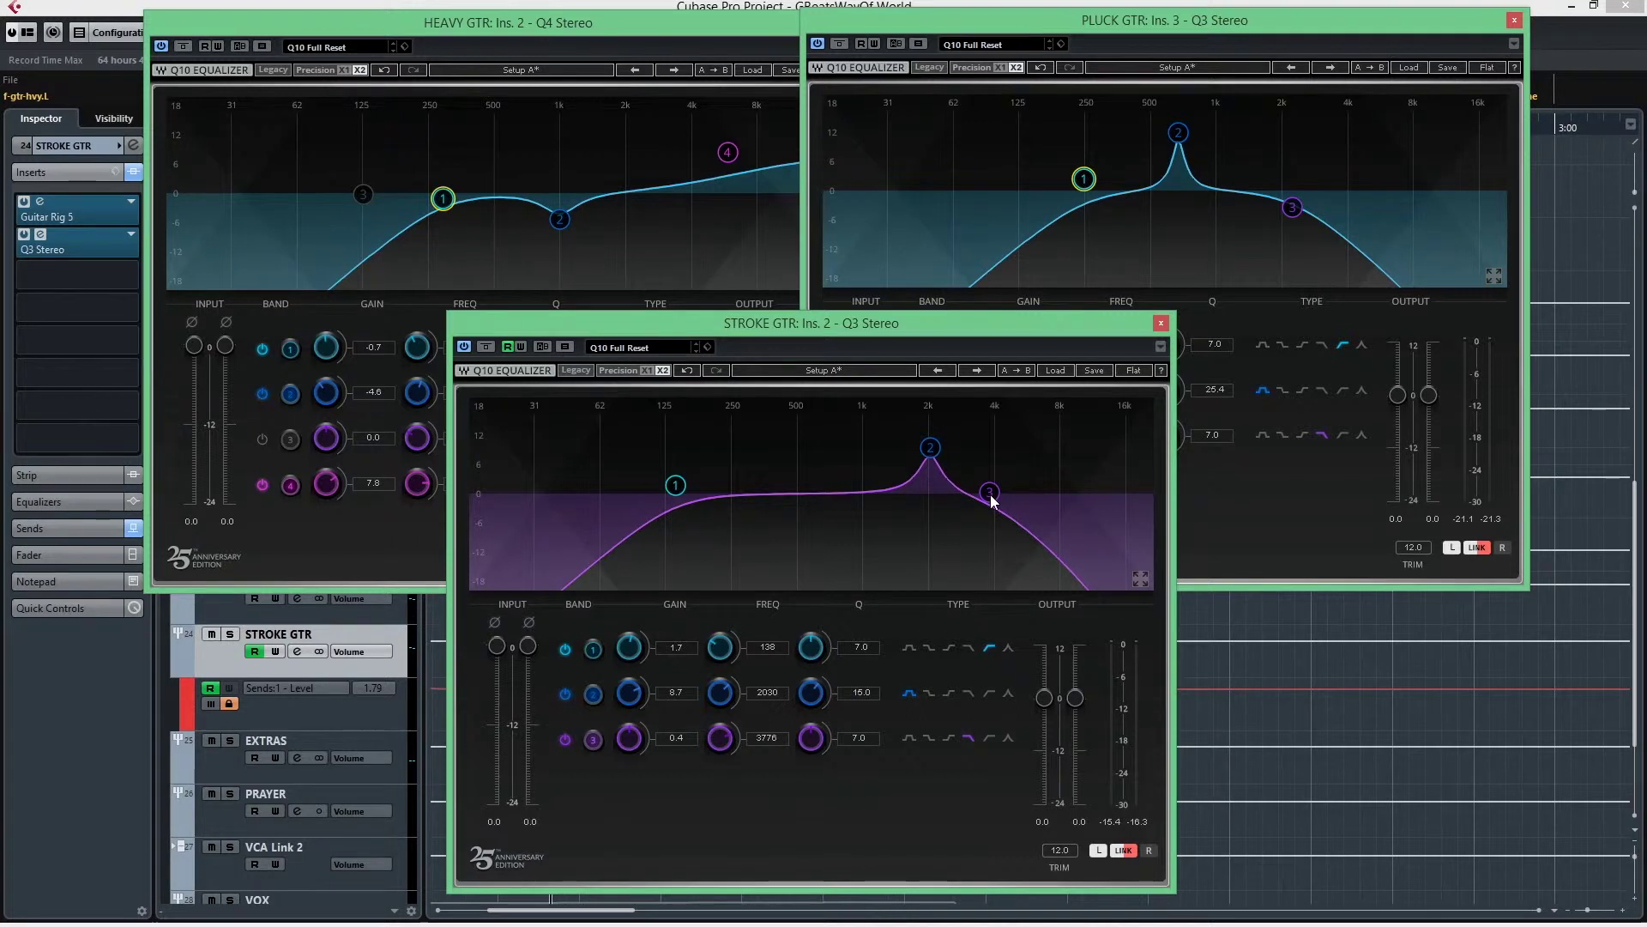
Step: Lower STROKE GTR's band 3 to 3749 Hz and check it against the PLUCK GTR EQ
{"action": "left_click_drag", "start_coordinate": [992, 498], "coordinate": [990, 497]}
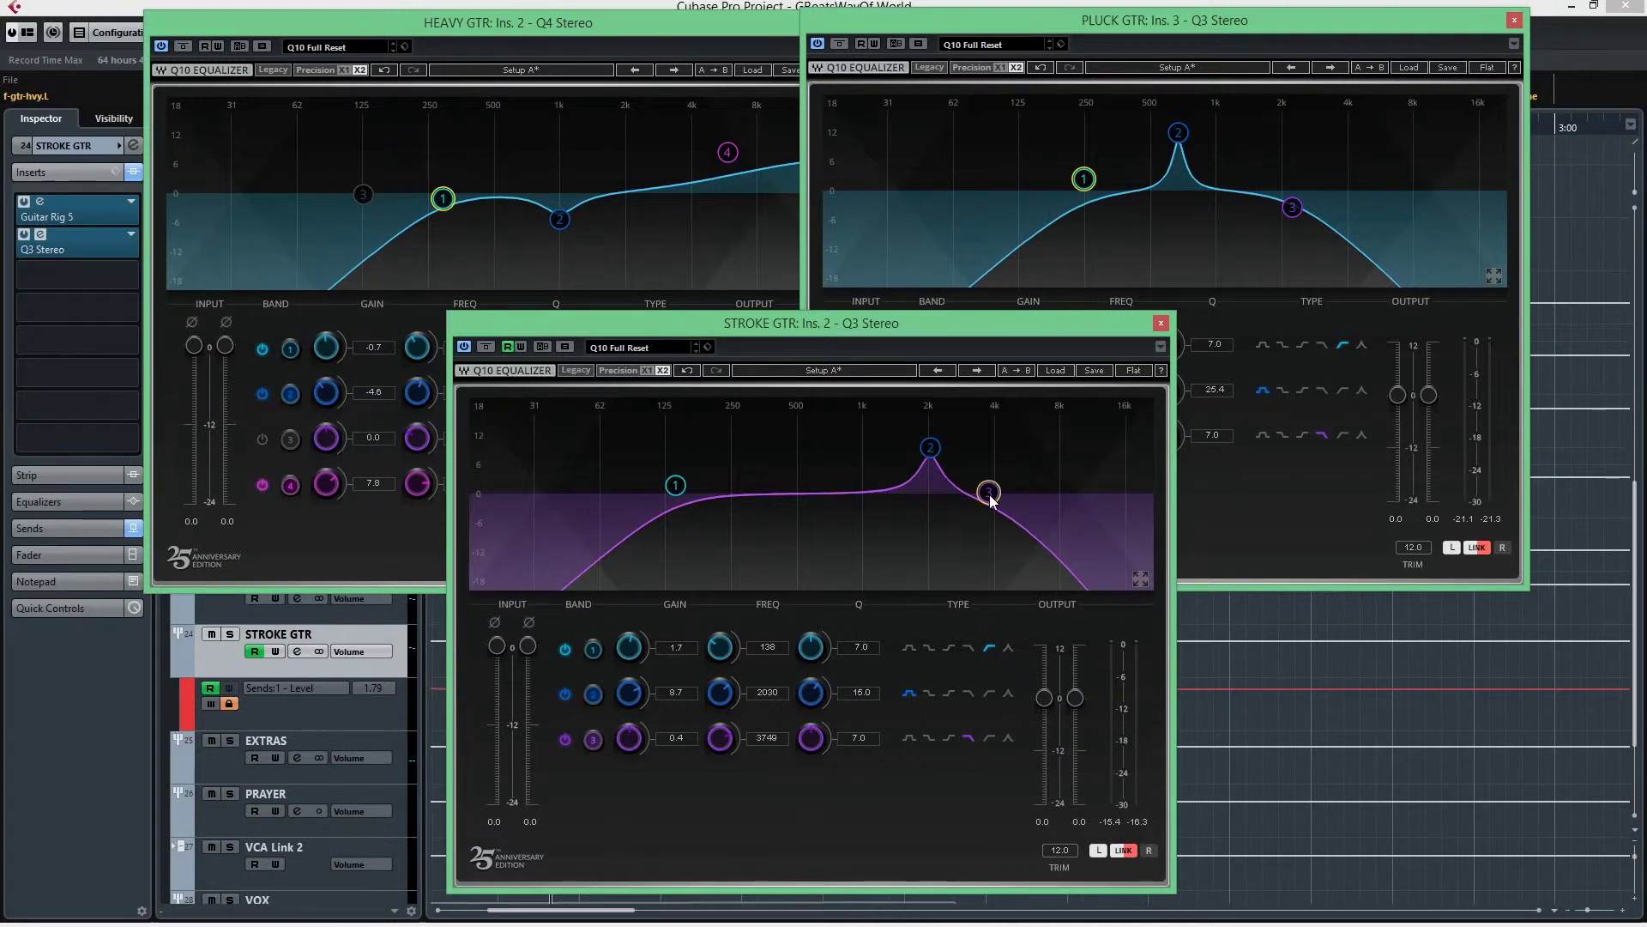
{"action": "left_click", "coordinate": [1292, 209]}
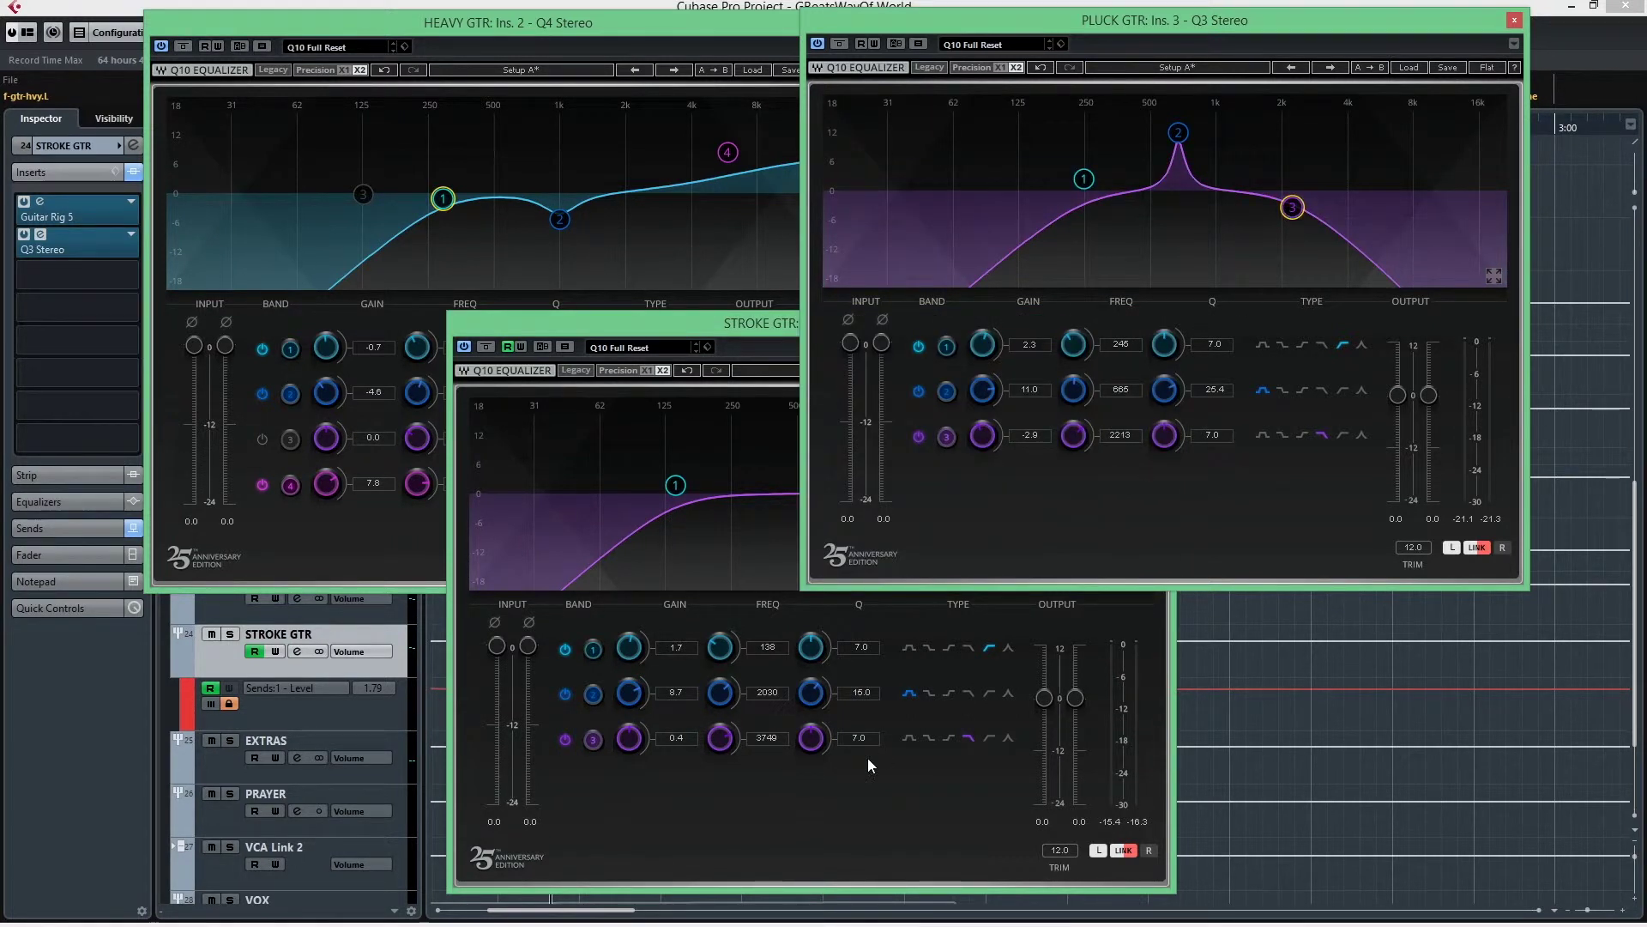
{"action": "left_click", "coordinate": [846, 793]}
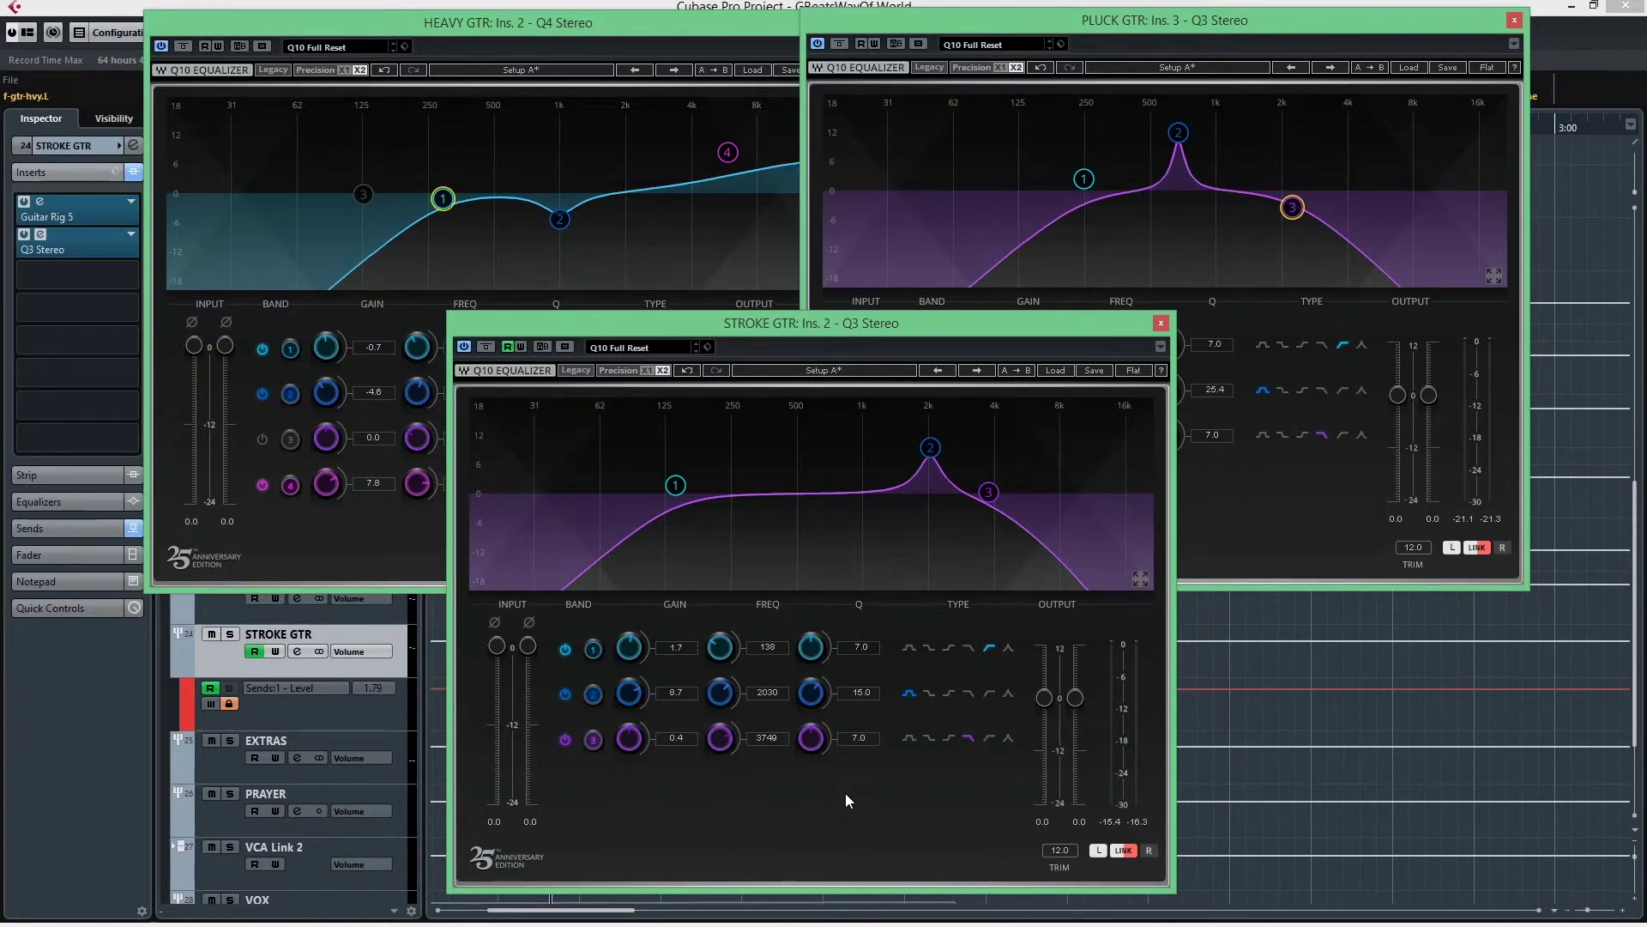
{"action": "left_click", "coordinate": [1079, 29]}
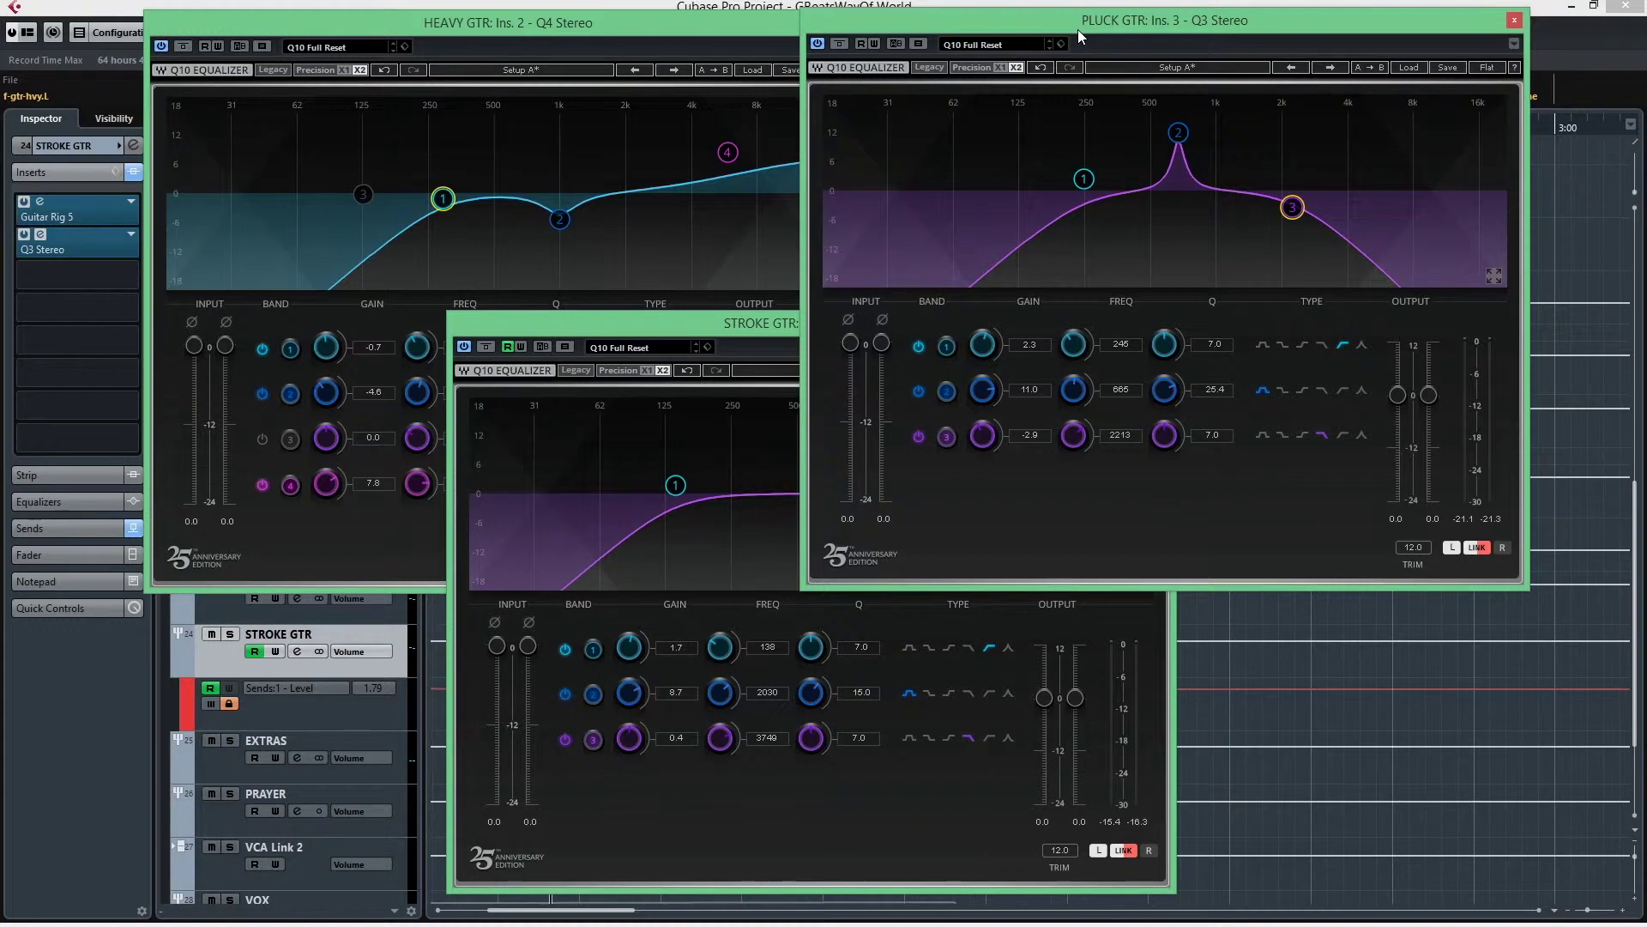
{"action": "left_click", "coordinate": [650, 331]}
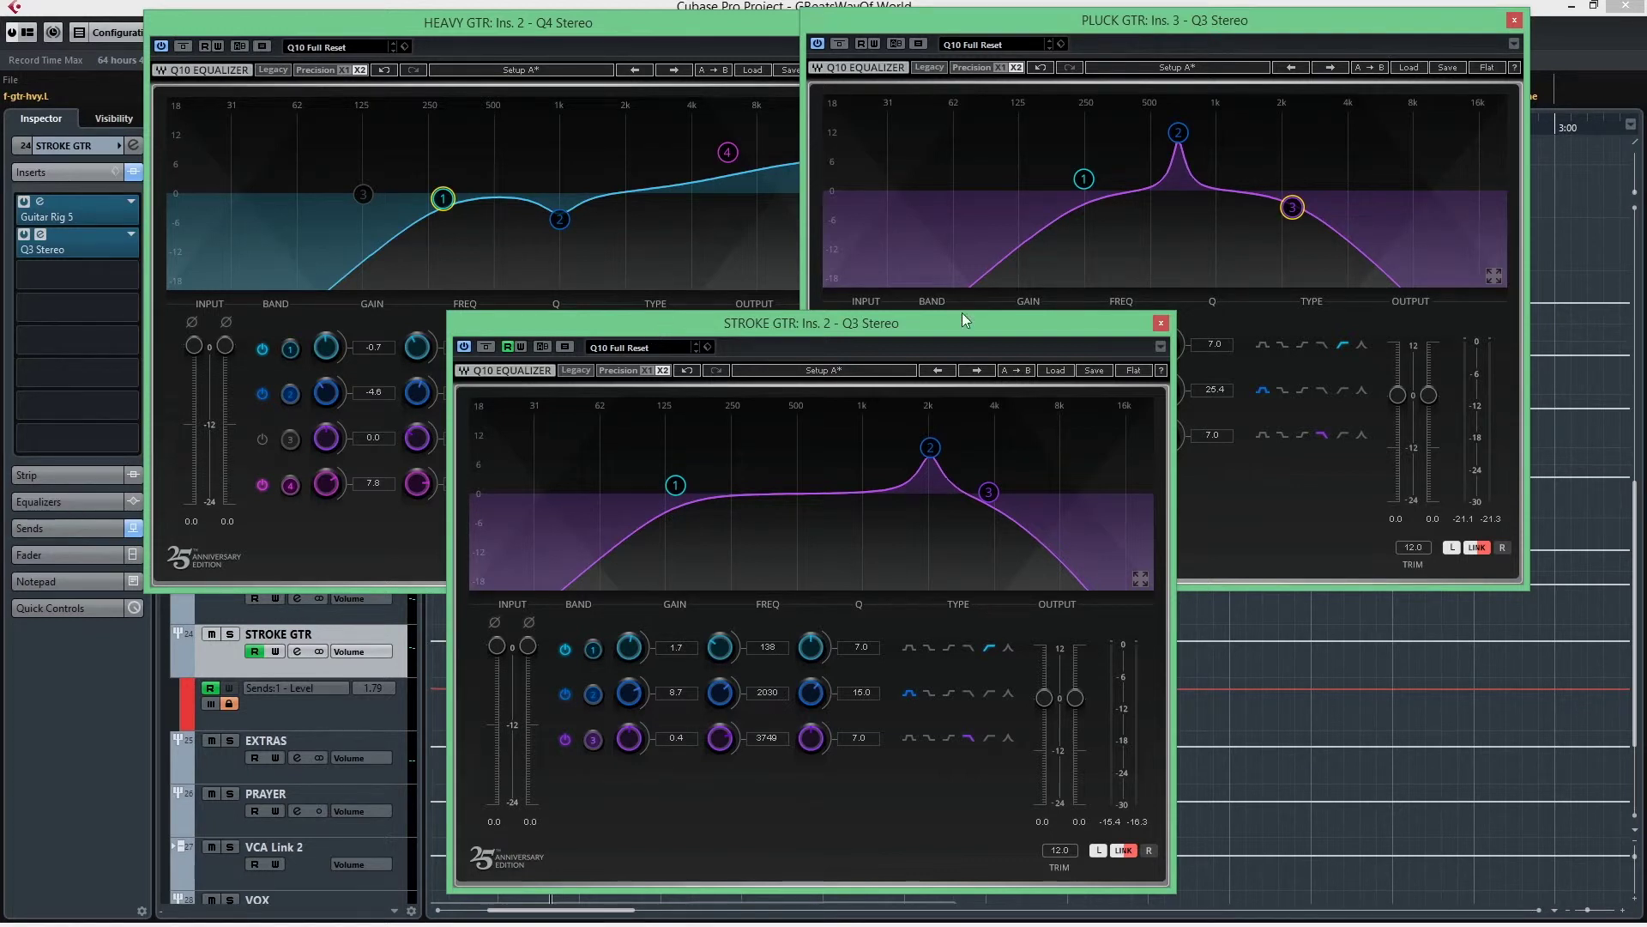
Step: Move the HEAVY GTR EQ up-left and PLUCK GTR EQ right, then inspect STROKE GTR's bands
{"action": "left_click_drag", "start_coordinate": [560, 23], "coordinate": [520, 14]}
{"action": "left_click_drag", "start_coordinate": [904, 23], "coordinate": [926, 17]}
{"action": "left_click", "coordinate": [759, 771]}
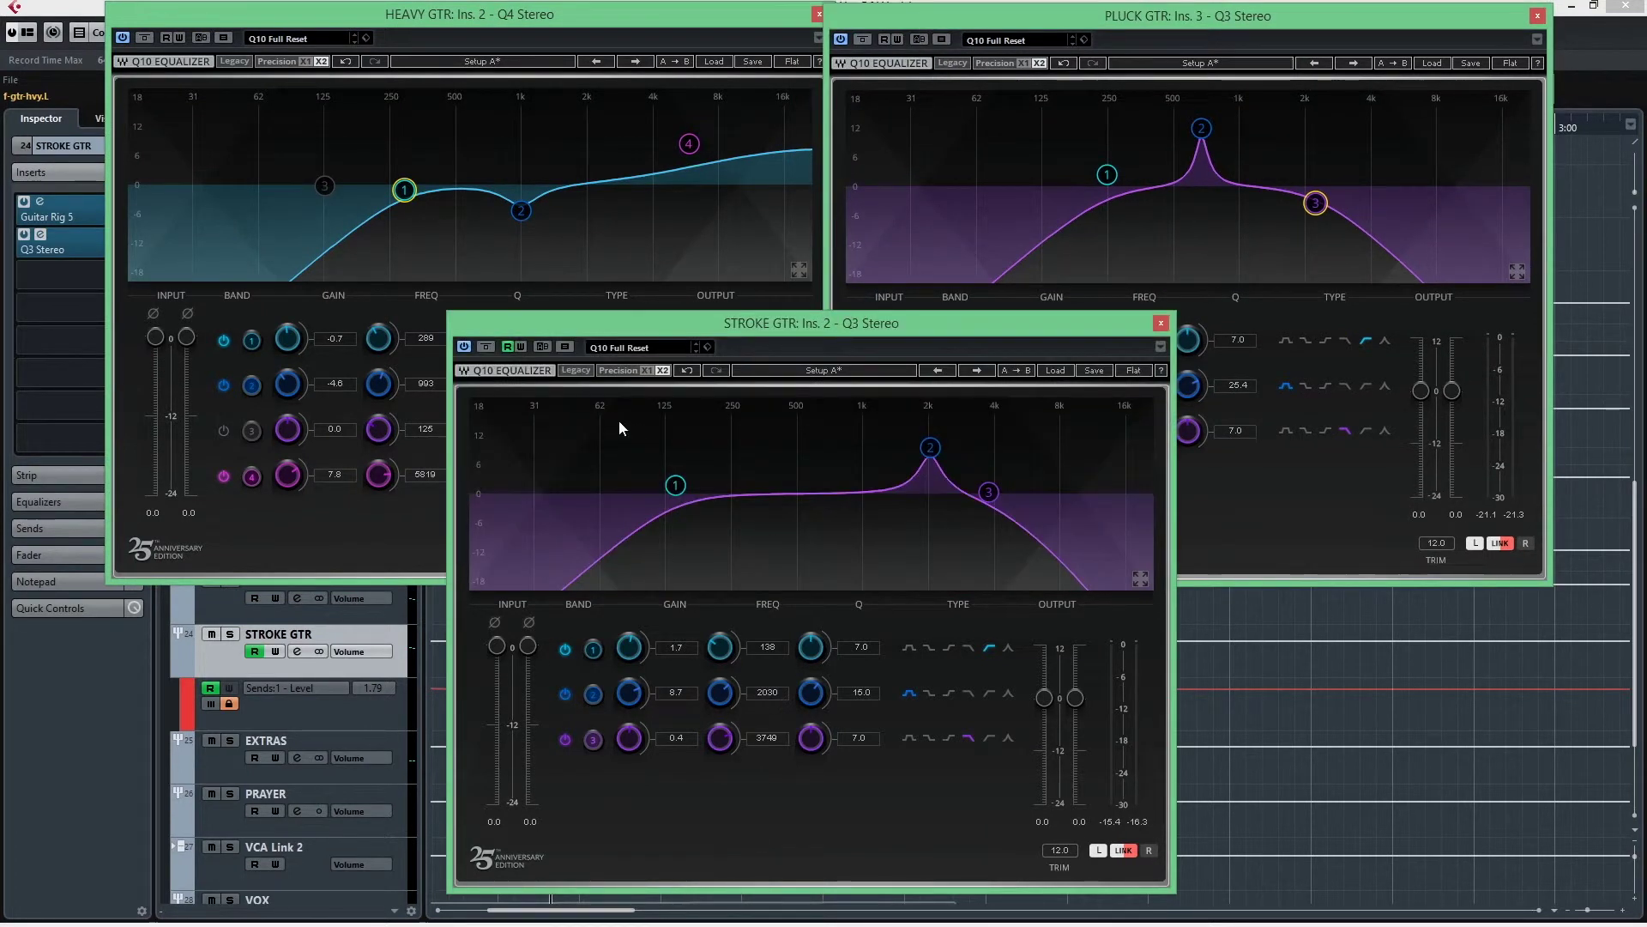
{"action": "left_click", "coordinate": [676, 485]}
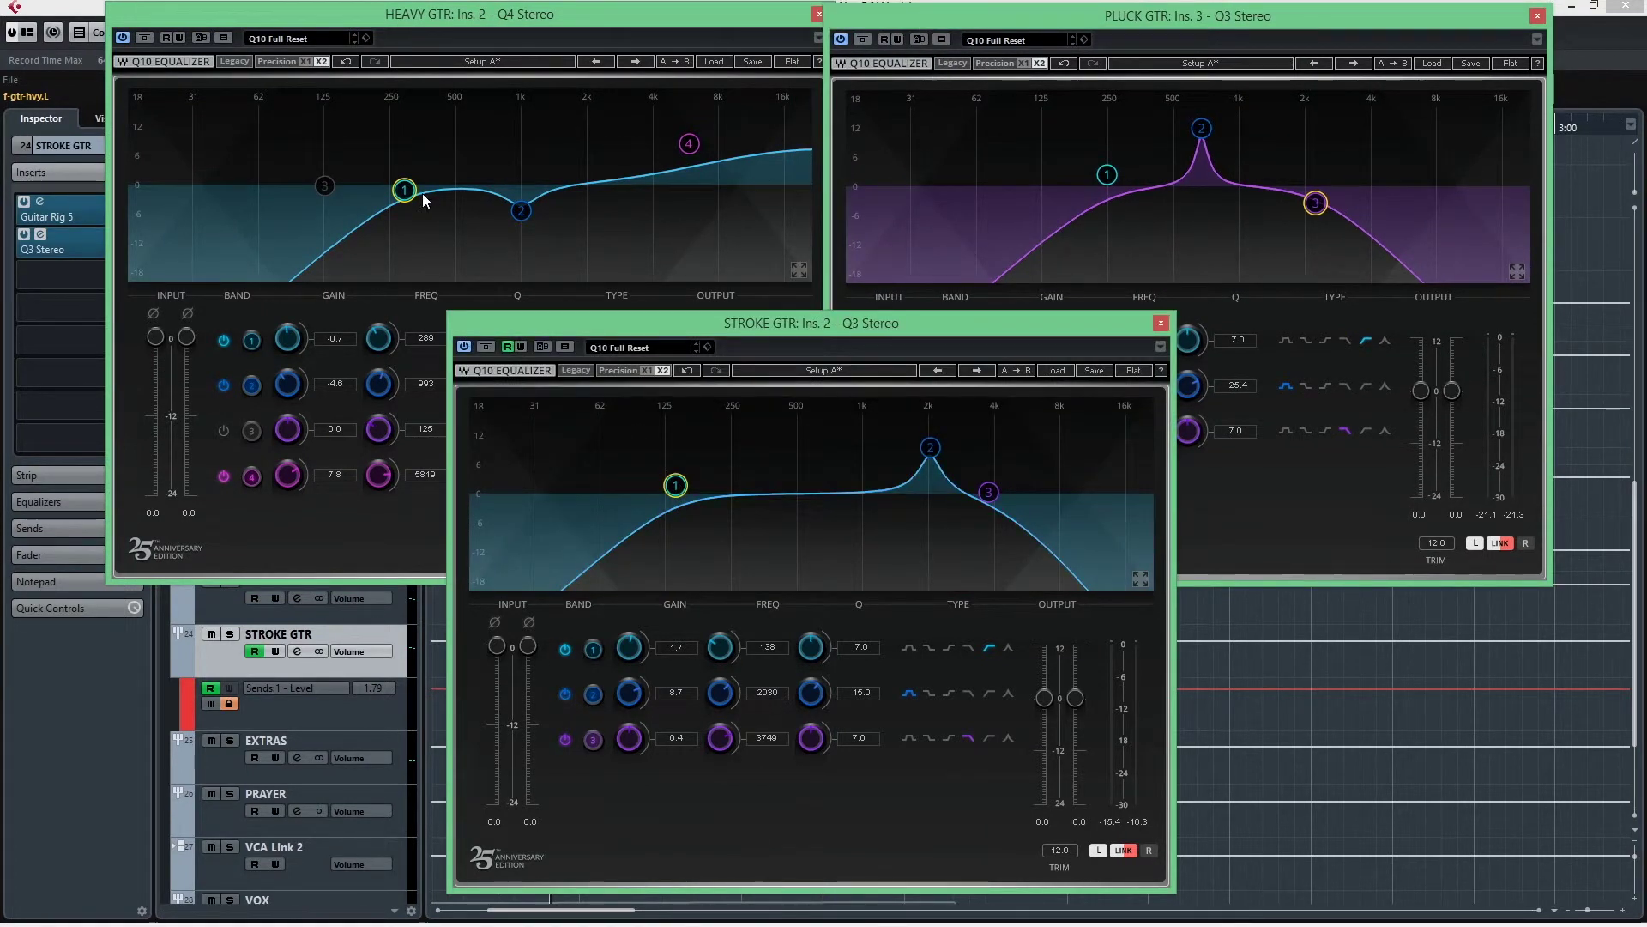
{"action": "left_click", "coordinate": [520, 208]}
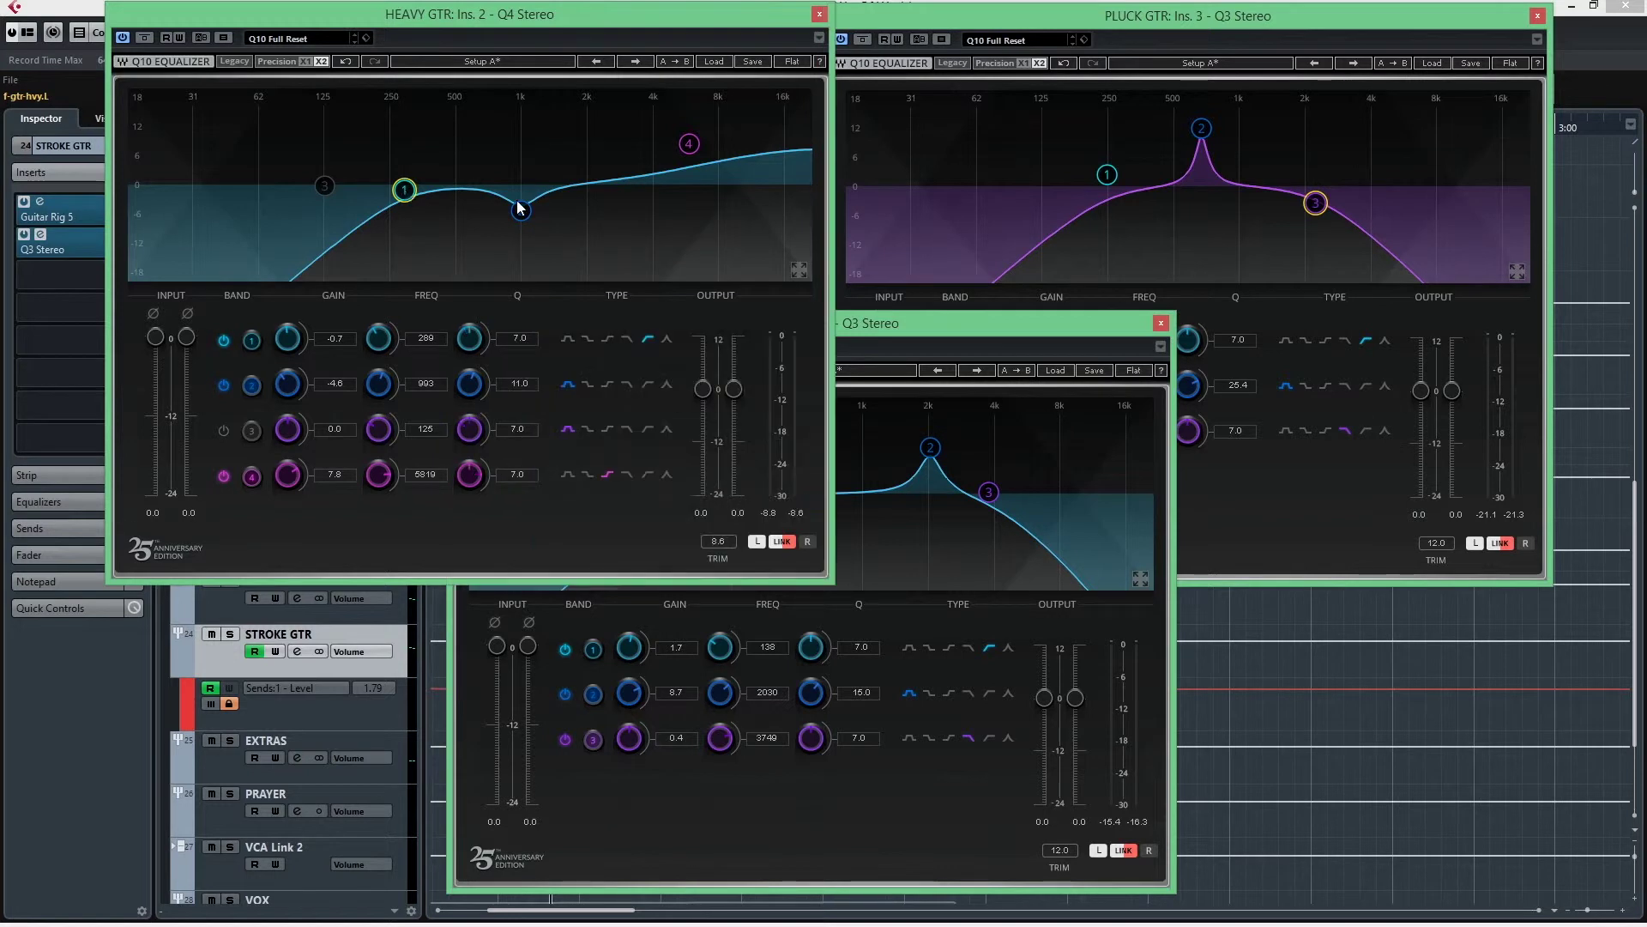
{"action": "left_click", "coordinate": [989, 493]}
Step: Compare HEAVY band 4, STROKE's 2 kHz peak and PLUCK's 976 Hz, +11.7 dB midrange peak
{"action": "left_click", "coordinate": [1315, 211]}
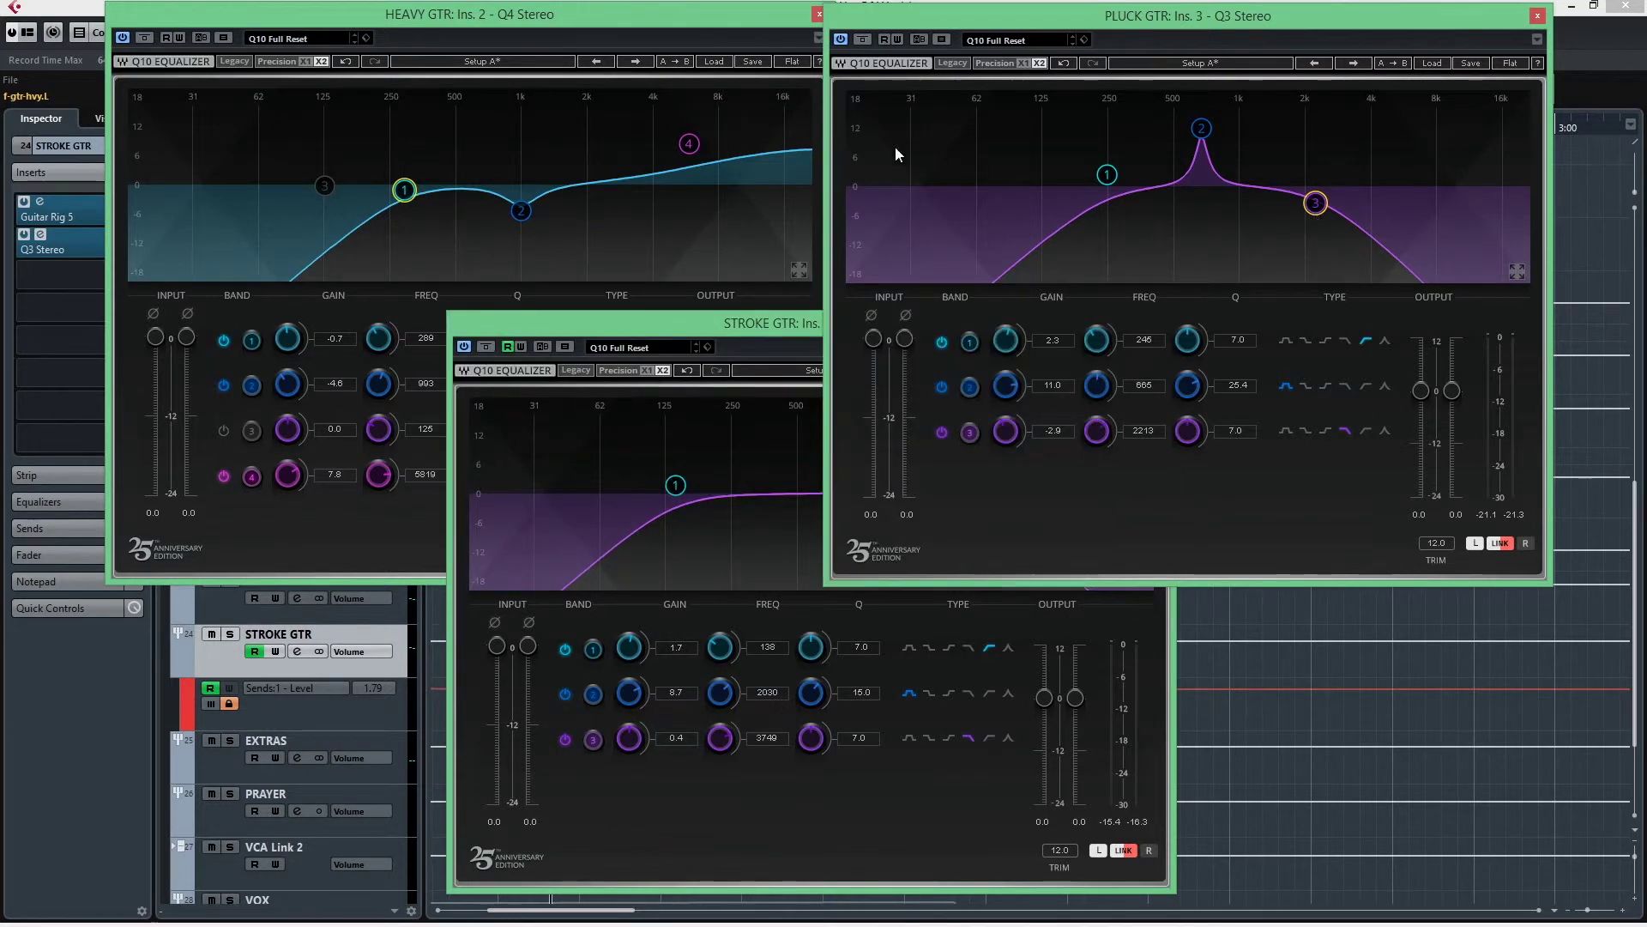
{"action": "left_click", "coordinate": [690, 143]}
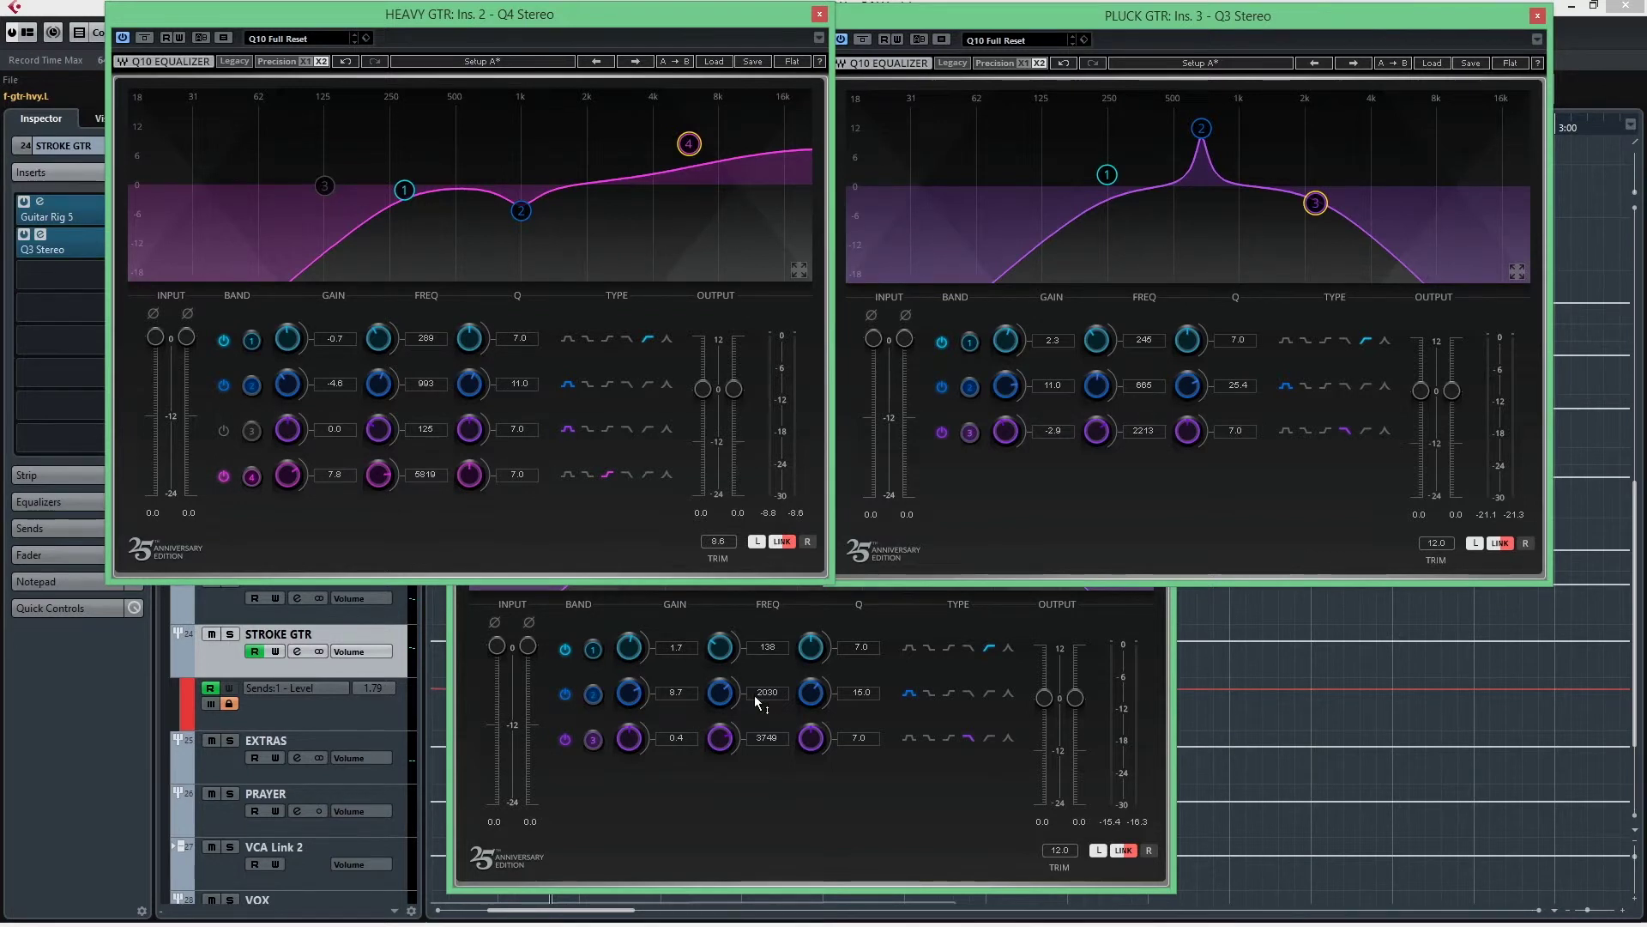
{"action": "left_click", "coordinate": [784, 838]}
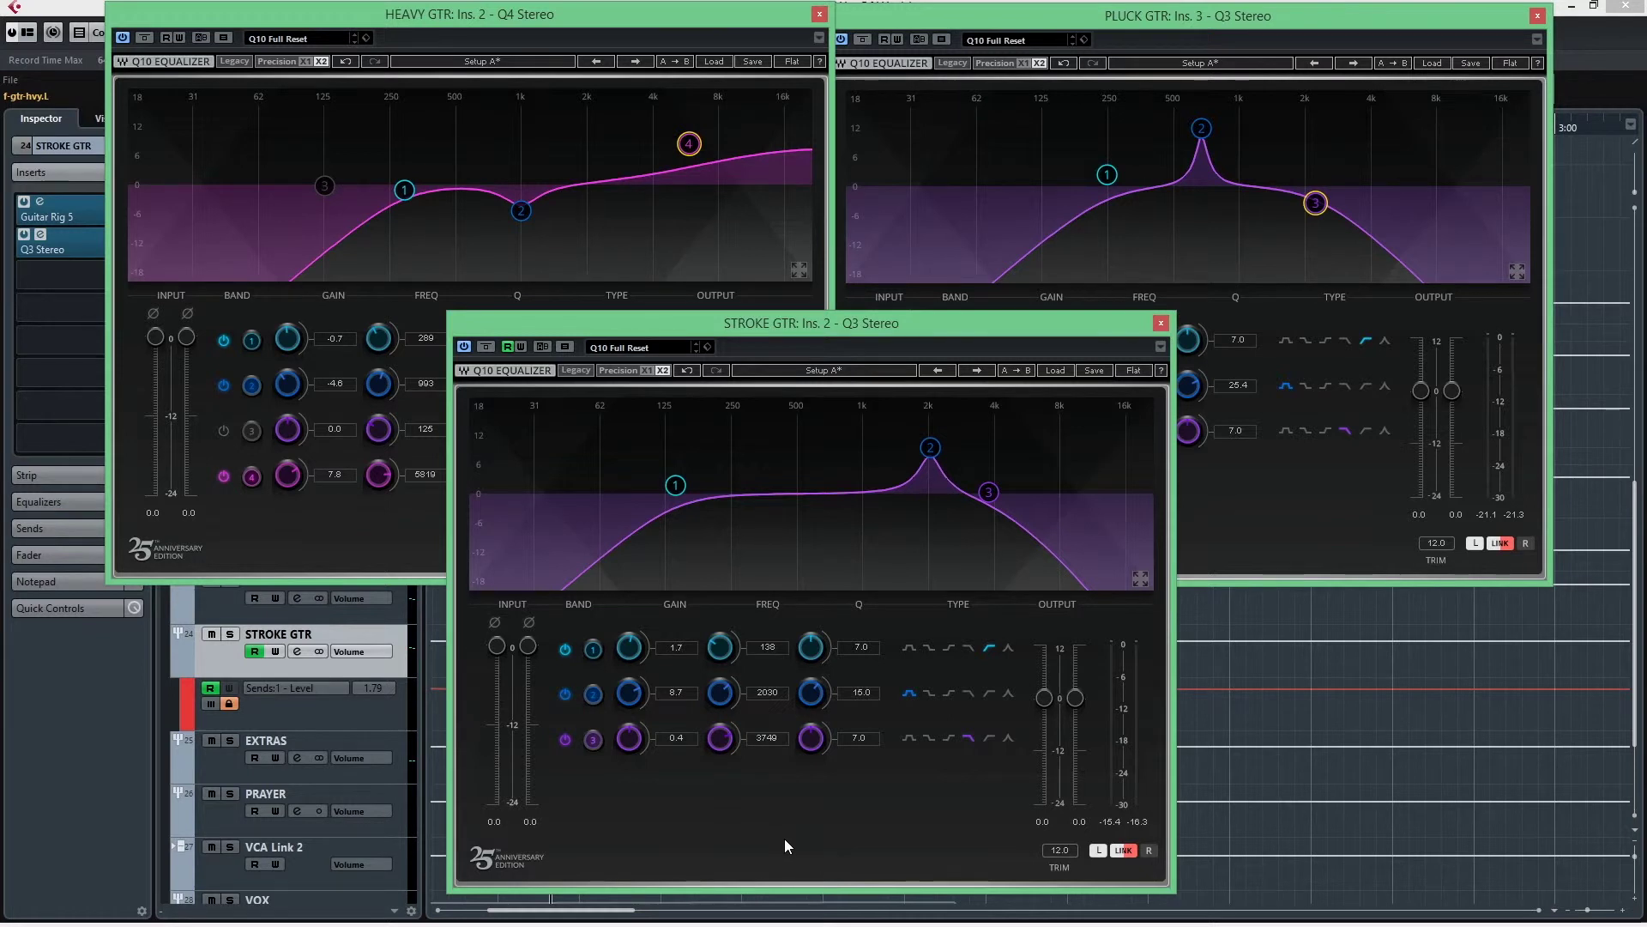
{"action": "left_click", "coordinate": [932, 448]}
{"action": "left_click", "coordinate": [1190, 53]}
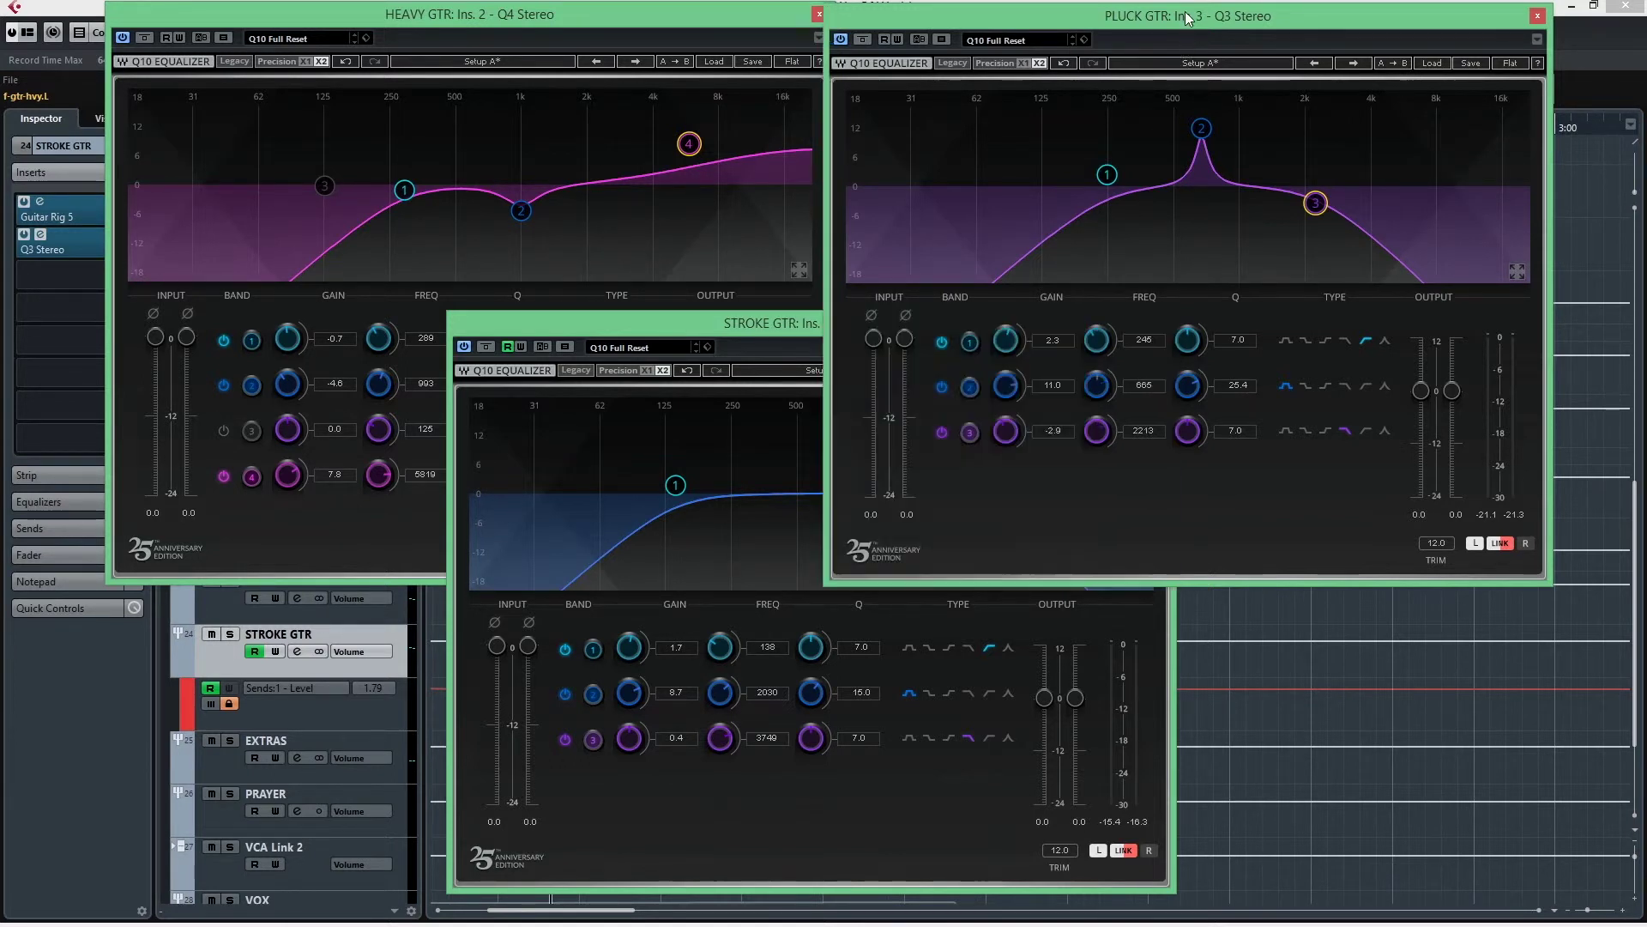
{"action": "left_click", "coordinate": [1202, 131]}
Step: Move the PLUCK GTR band 2 peak to 651 Hz with +12.8 dB gain, Q 25.4
{"action": "left_click_drag", "start_coordinate": [1202, 129], "coordinate": [1237, 125]}
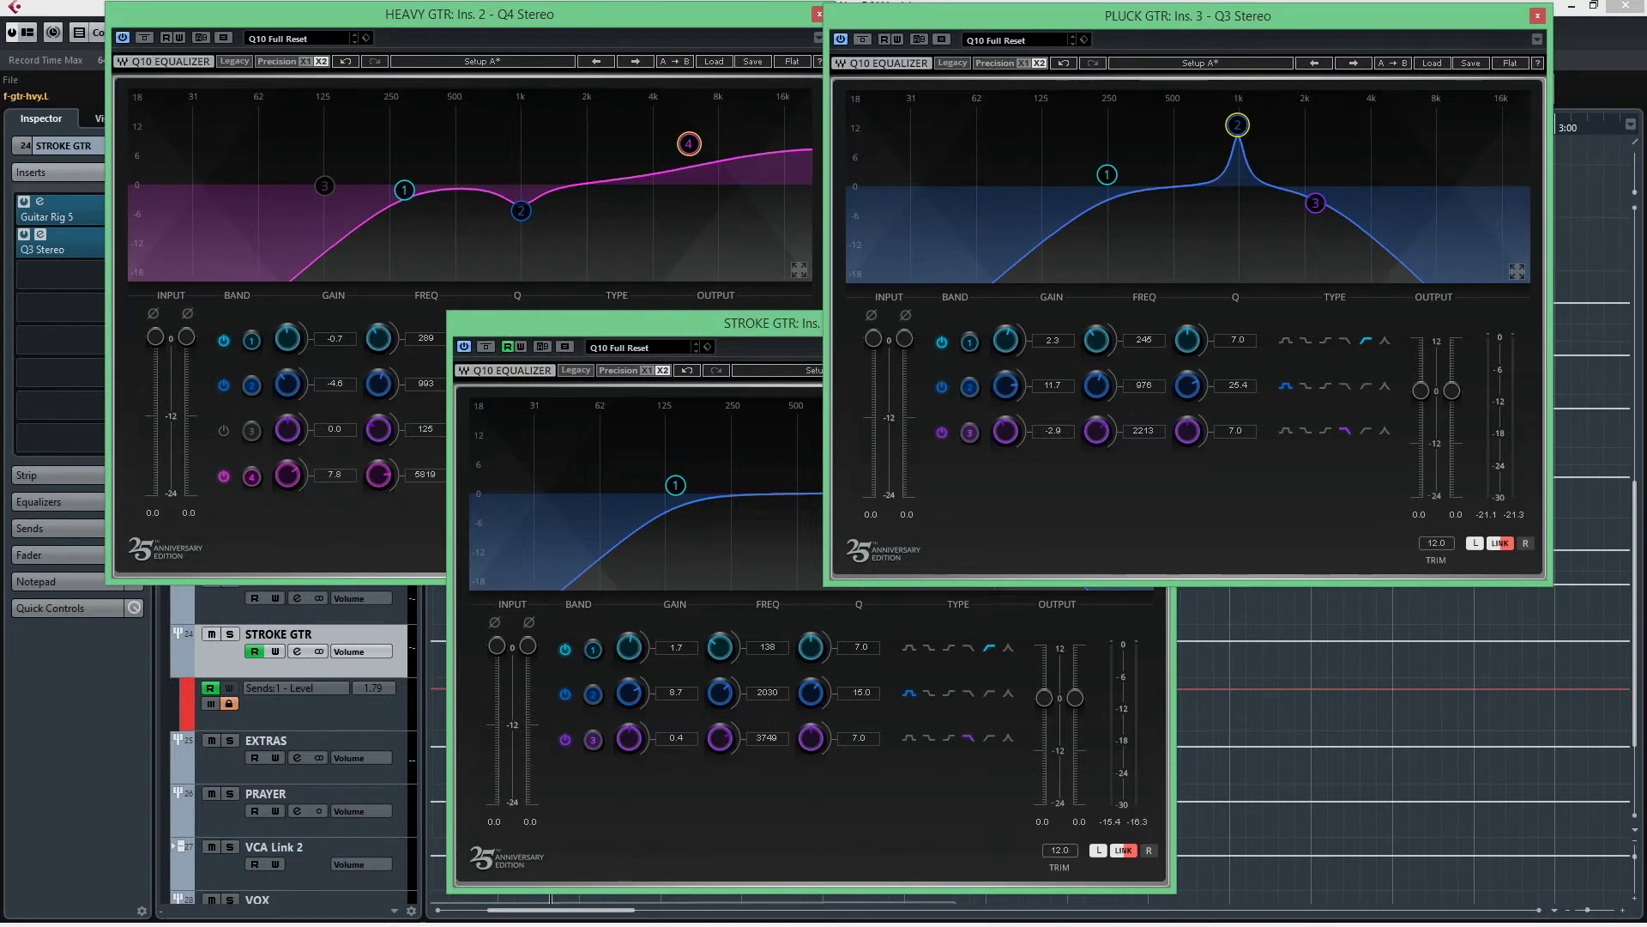
{"action": "left_click_drag", "start_coordinate": [1237, 125], "coordinate": [1200, 120]}
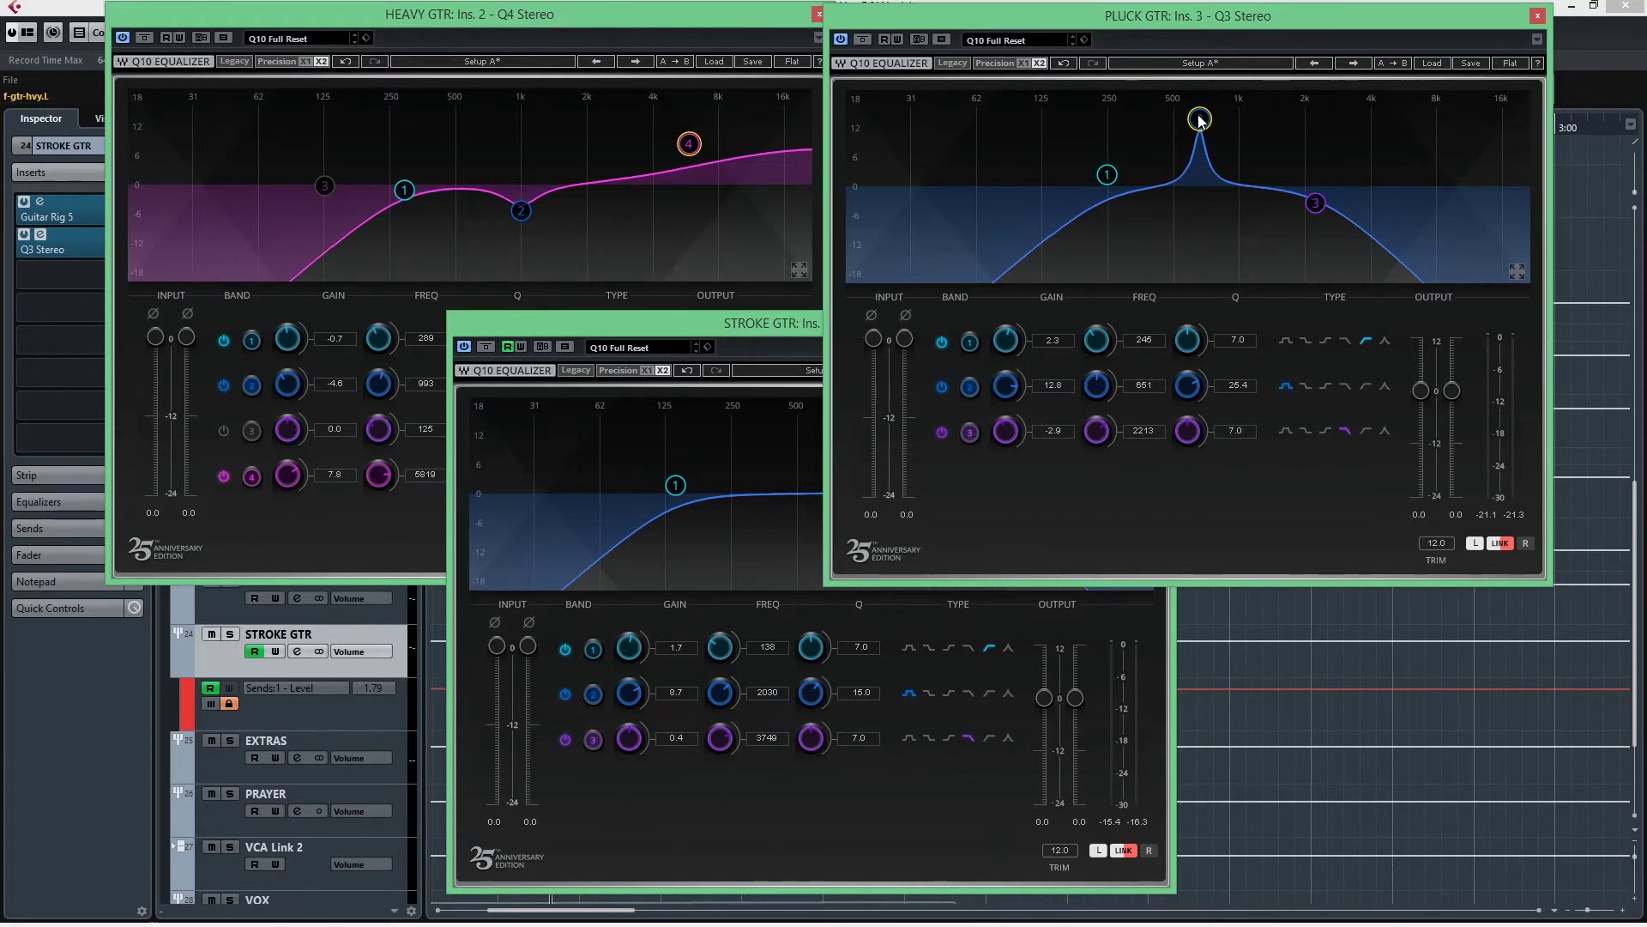
Step: Nudge the PLUCK GTR window so the full STROKE GTR curve, boosting 8.7 dB at 2030 Hz, shows in front
{"action": "left_click", "coordinate": [561, 74]}
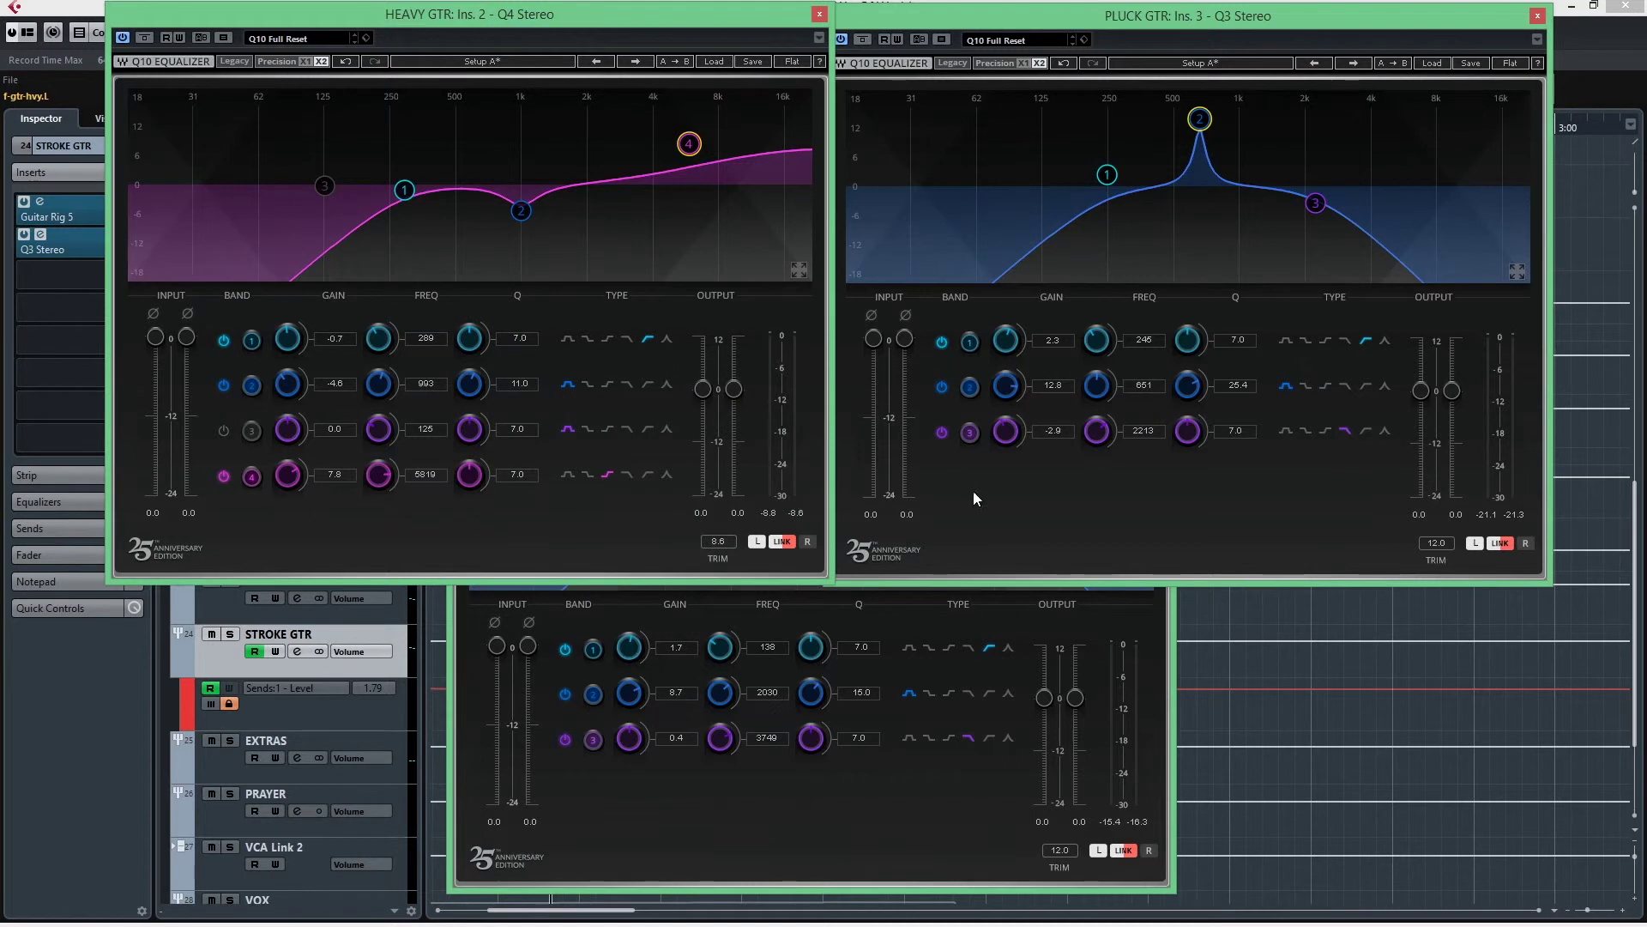
{"action": "left_click", "coordinate": [878, 816]}
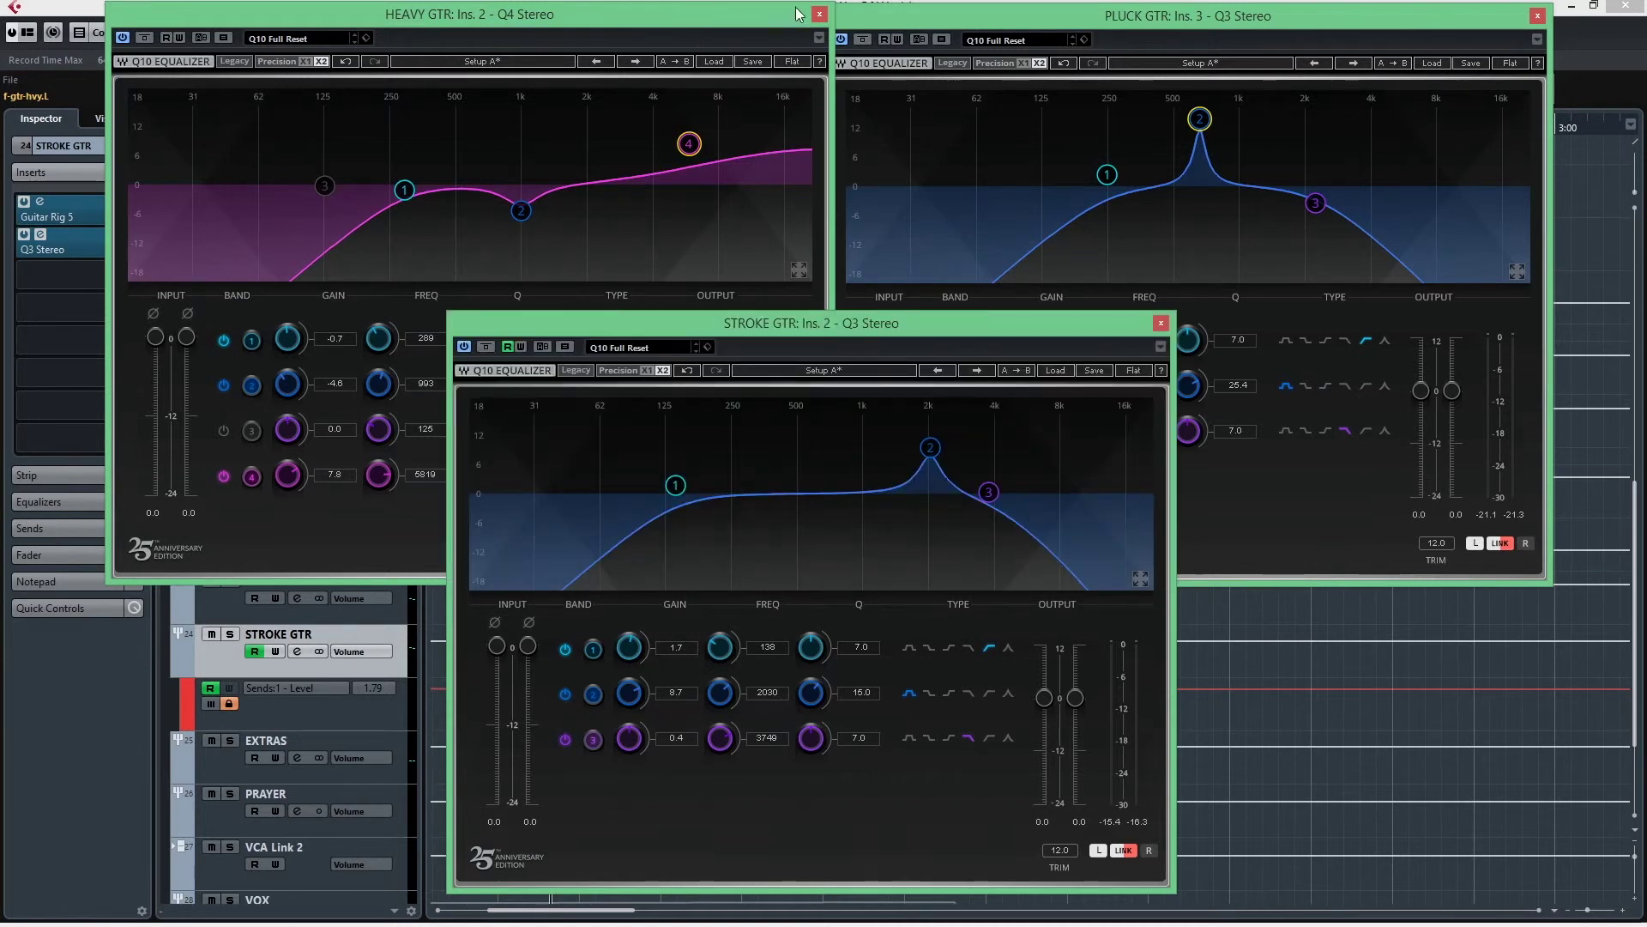
{"action": "left_click_drag", "start_coordinate": [857, 11], "coordinate": [864, 7]}
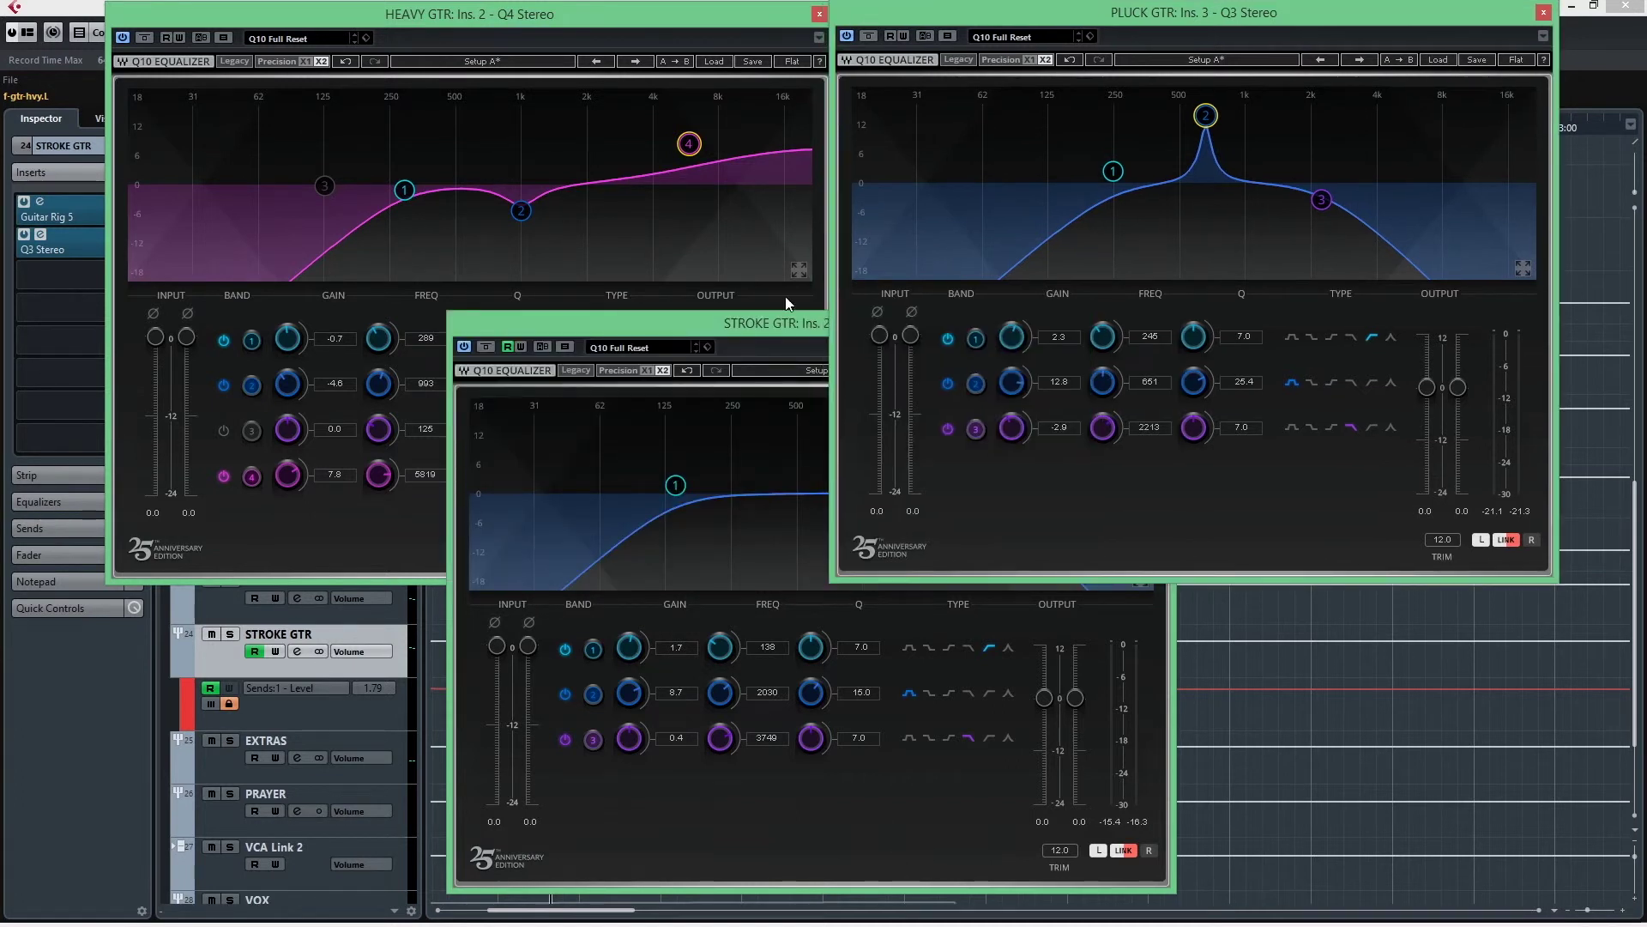
{"action": "left_click", "coordinate": [779, 321]}
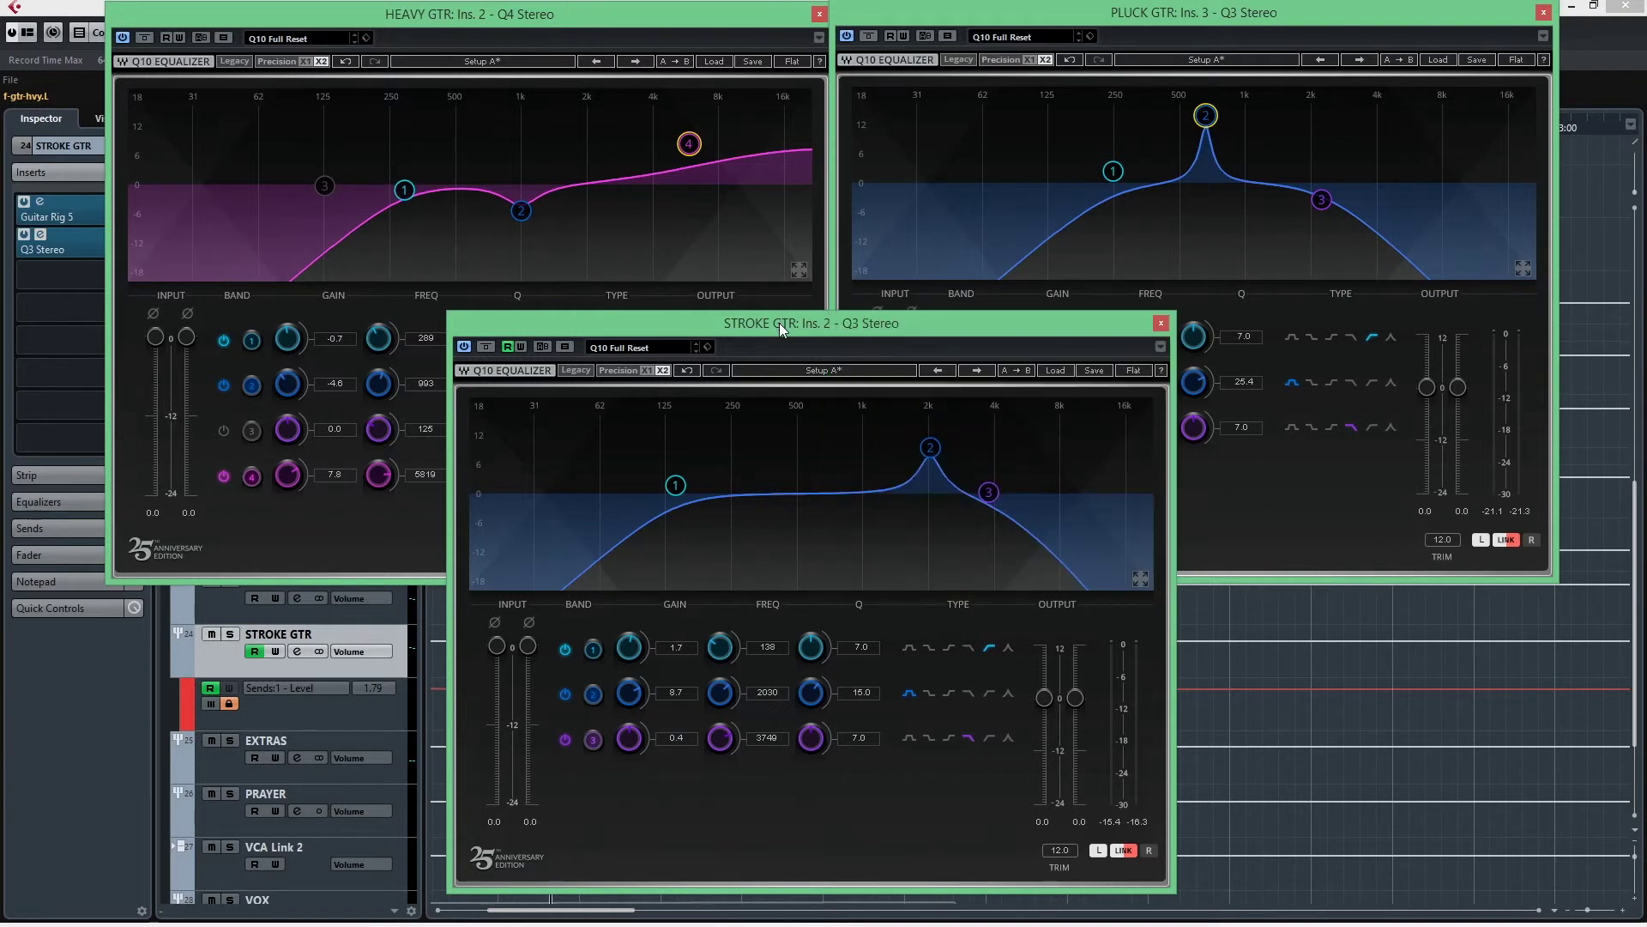